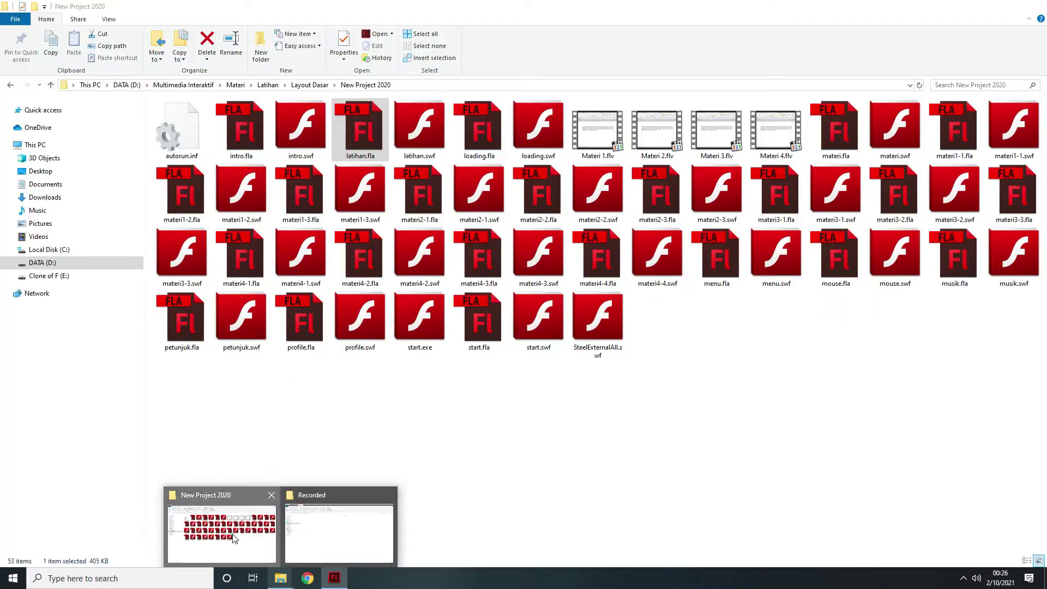
# In File Explorer, go up to the Latihan folder and open the Icon folder inside Bahan Desain
pyautogui.click(236, 531)
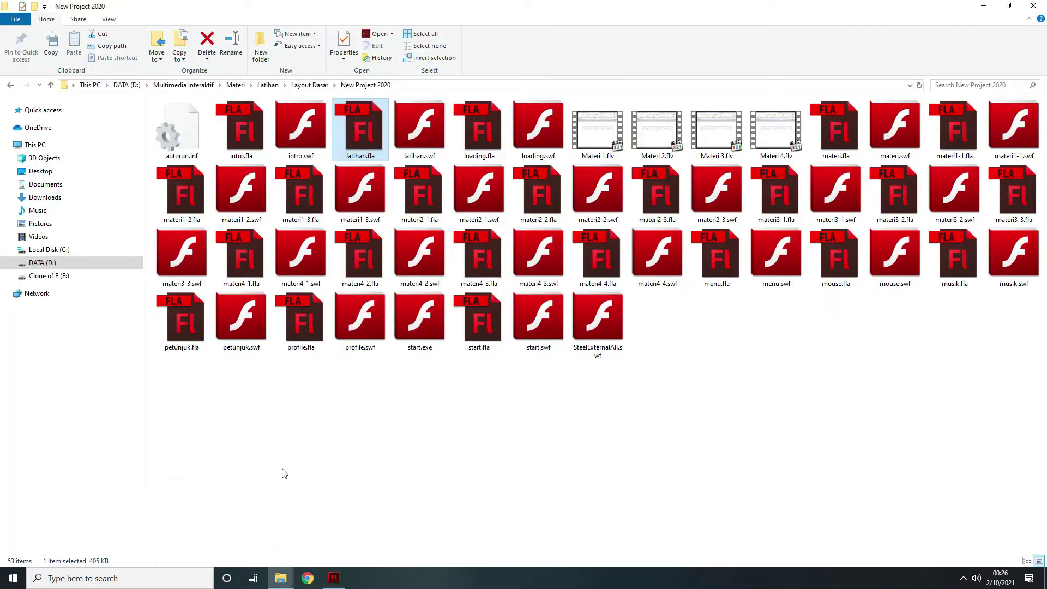
pyautogui.click(50, 84)
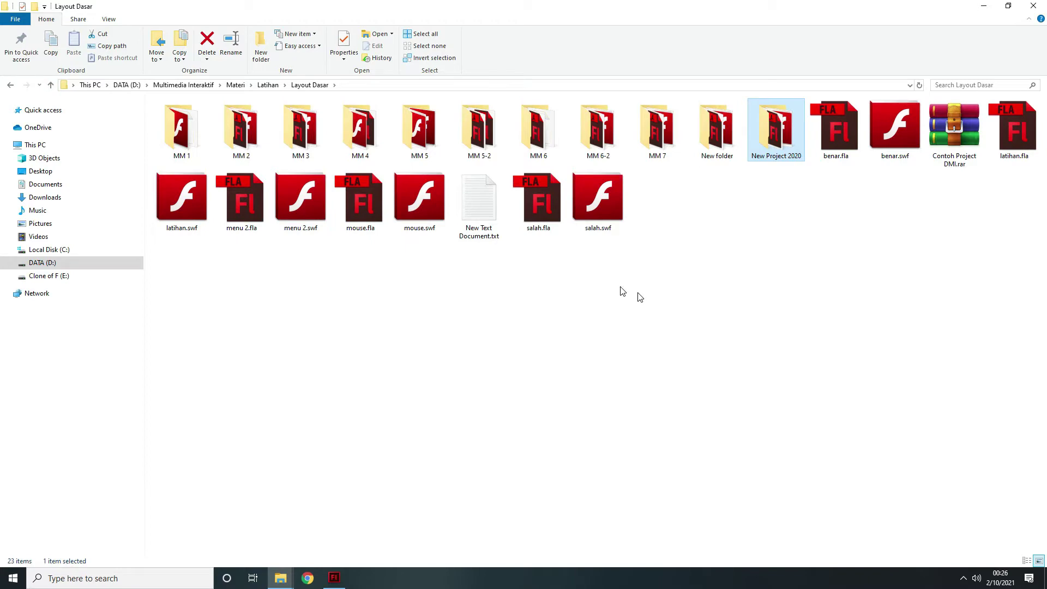
pyautogui.click(50, 85)
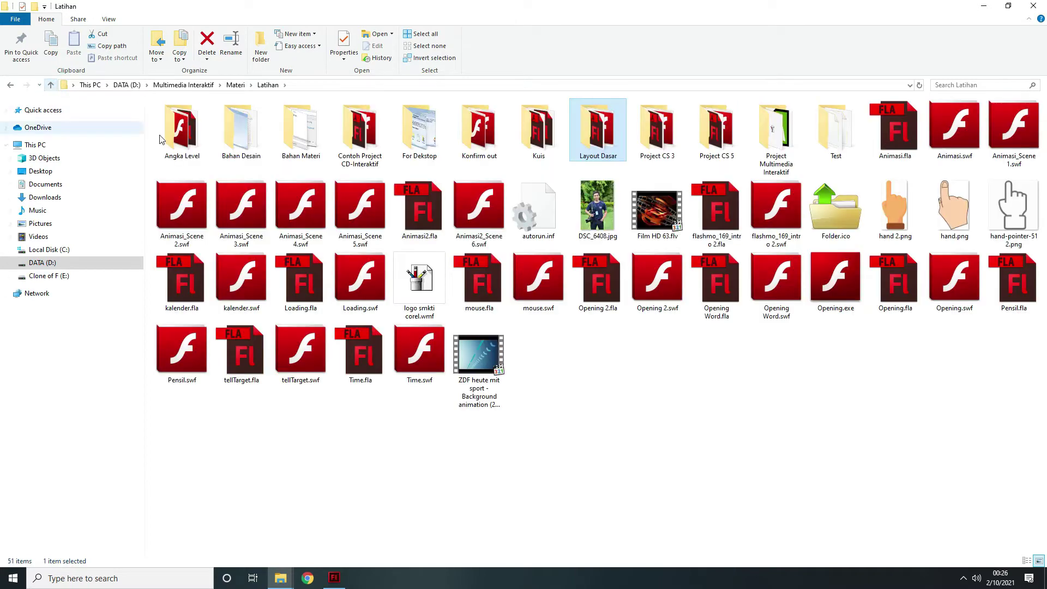
pyautogui.doubleClick(242, 150)
pyautogui.doubleClick(240, 148)
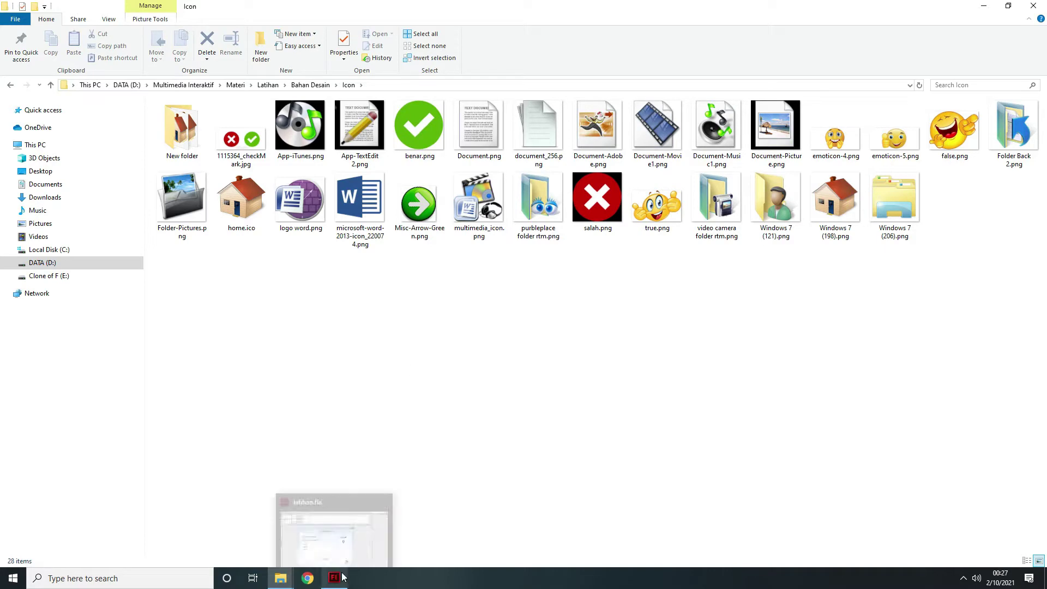
pyautogui.click(323, 542)
pyautogui.click(122, 234)
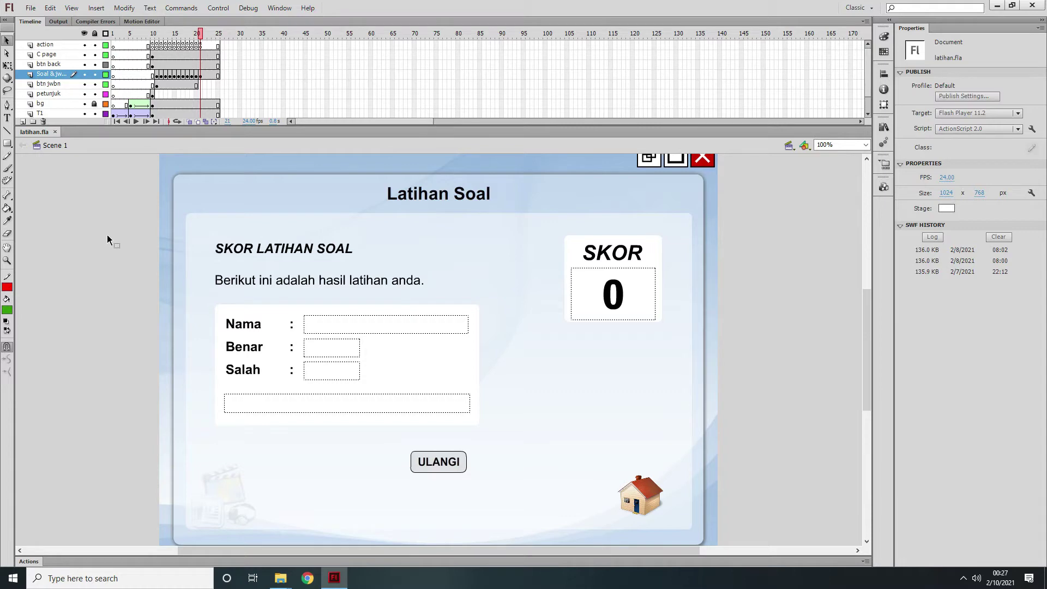
pyautogui.moveTo(280, 578)
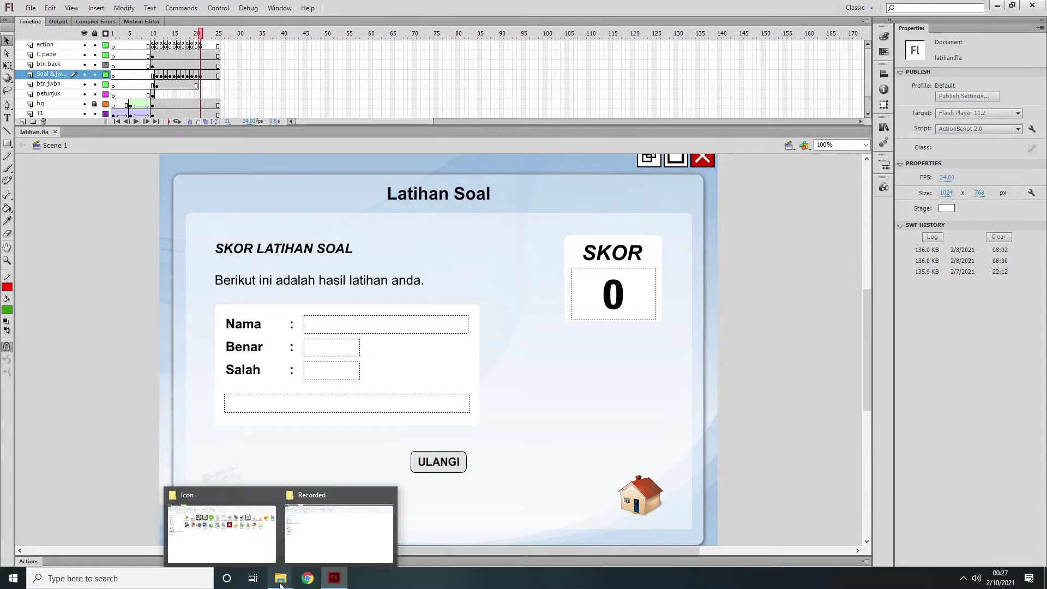
pyautogui.click(247, 518)
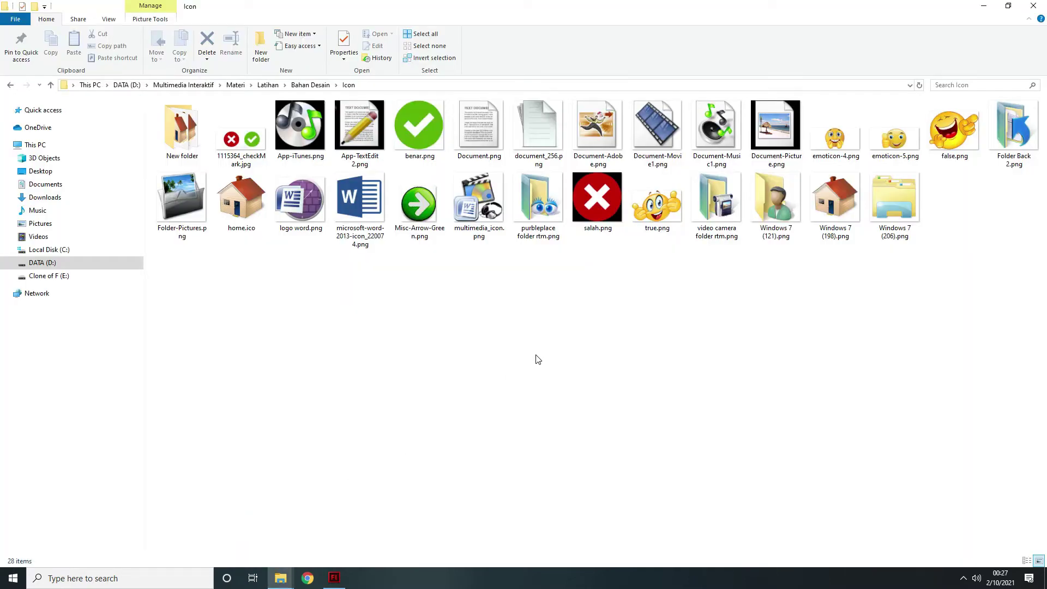
# Switch to Flash and create a new ActionScript 2.0 document sized 1024 × 768 px
pyautogui.click(334, 576)
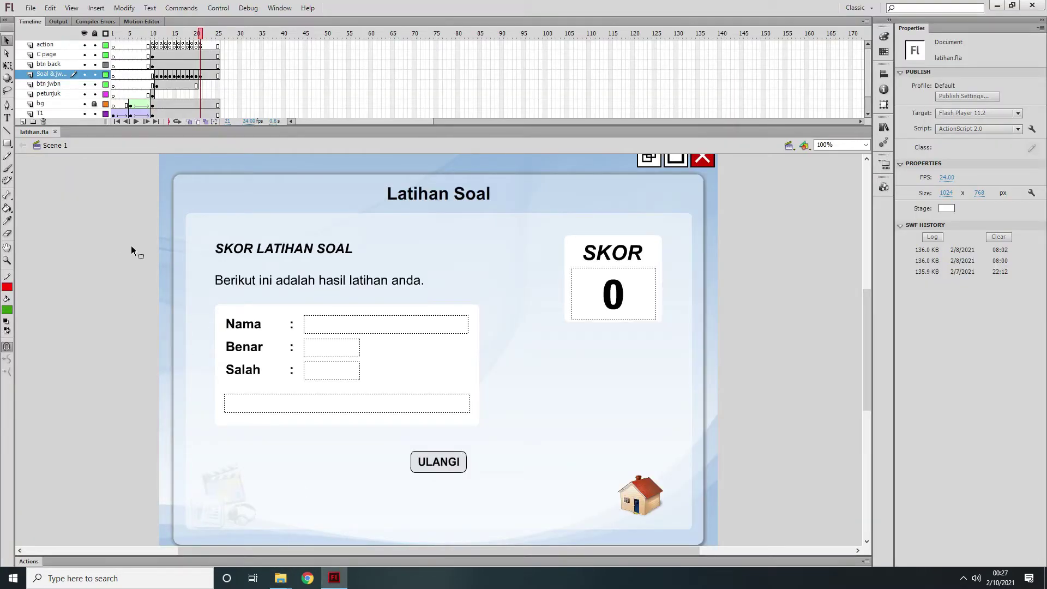
pyautogui.click(30, 9)
pyautogui.click(49, 20)
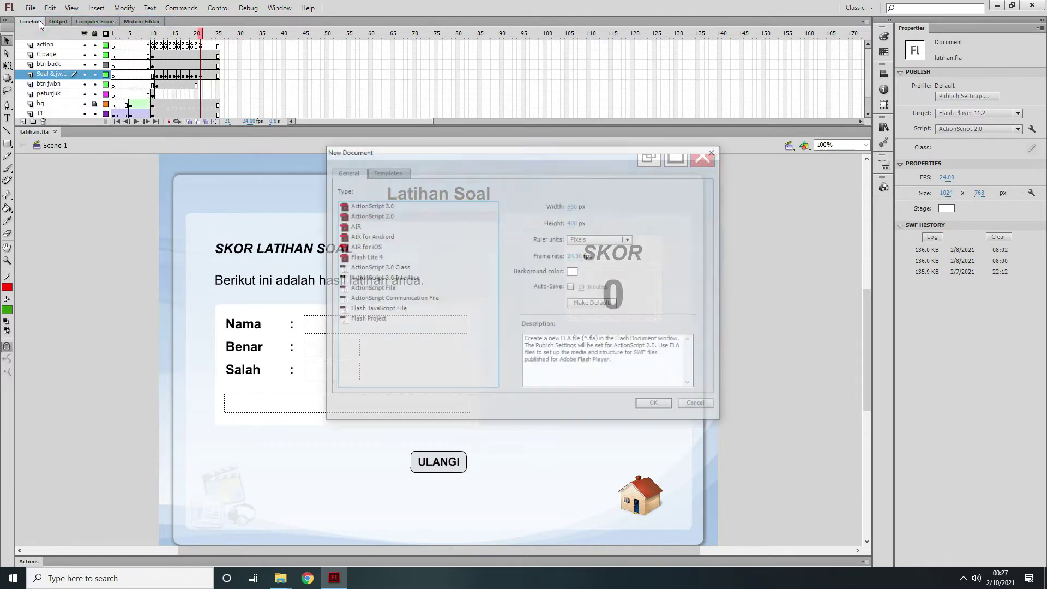
pyautogui.click(574, 206)
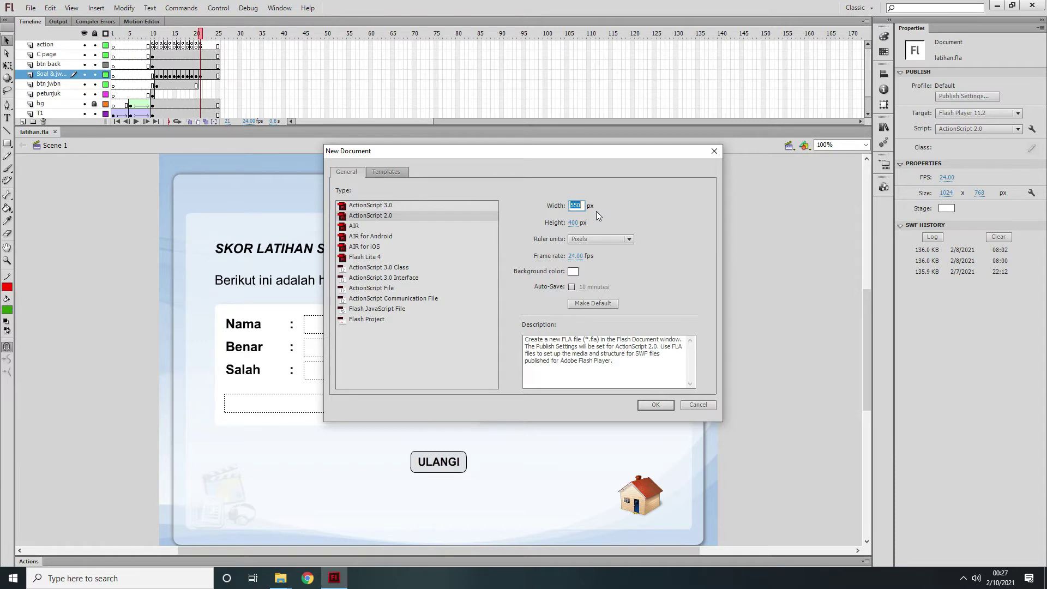
pyautogui.write('1024')
pyautogui.press('Tab')
pyautogui.write('76')
pyautogui.press('Return')
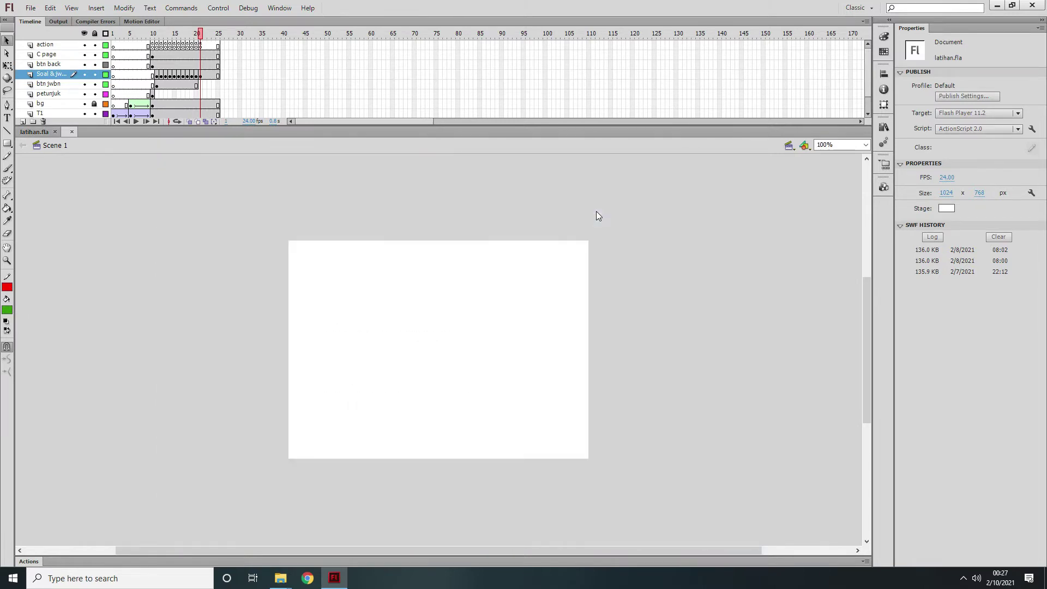
# Import benar.png, salah.png, true.png and false.png together from the Icon folder in File Explorer onto the new document's stage
pyautogui.click(864, 144)
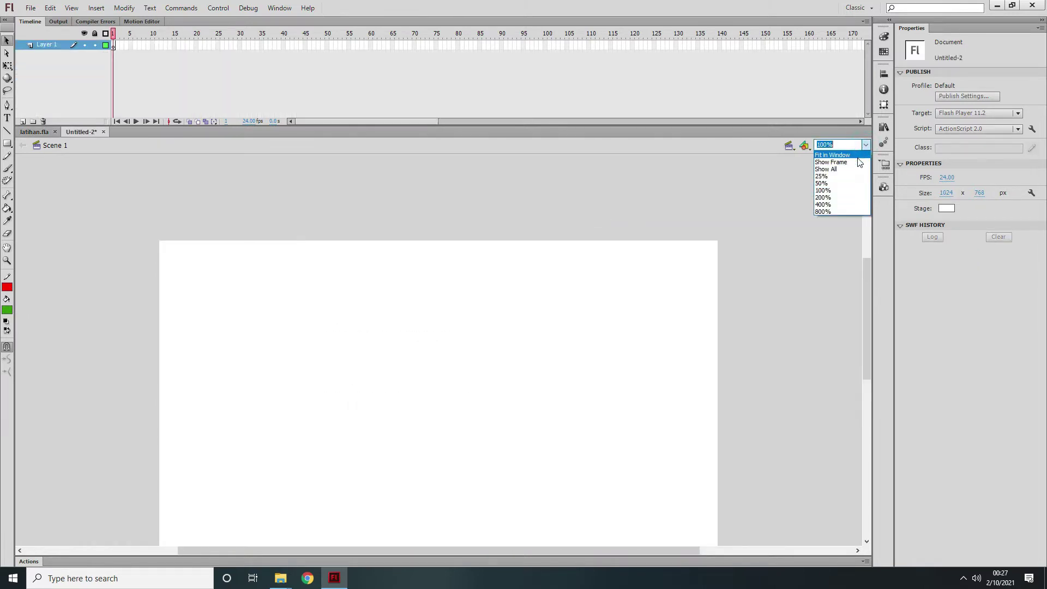
pyautogui.click(857, 161)
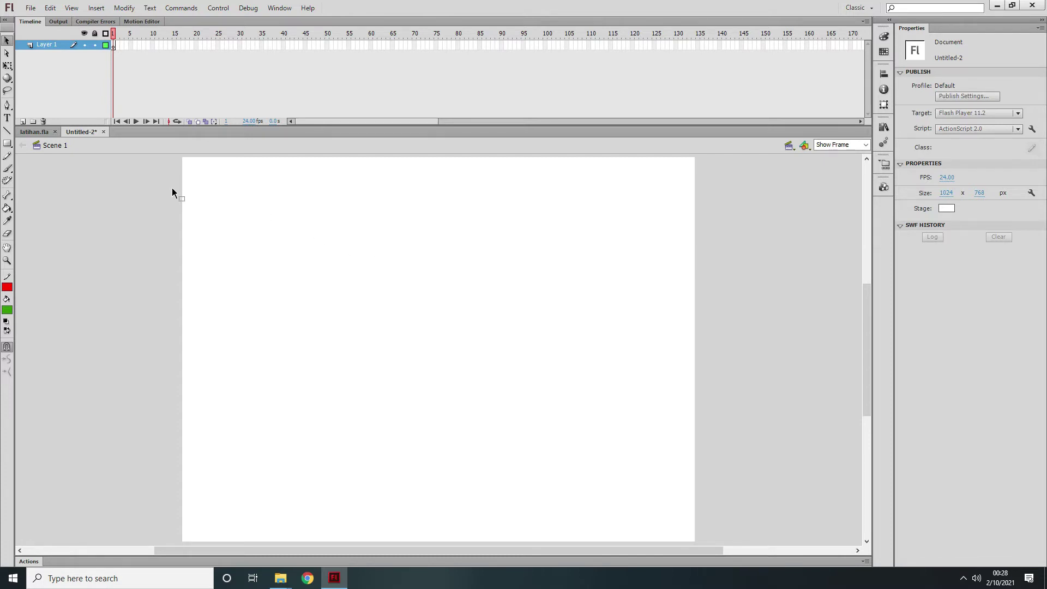
pyautogui.moveTo(271, 585)
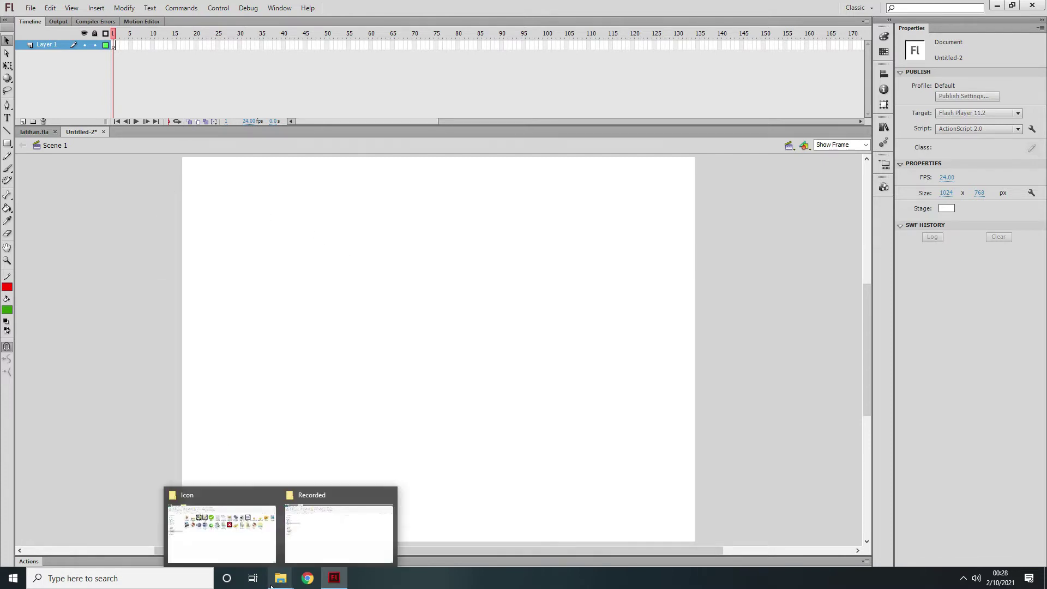
pyautogui.click(255, 548)
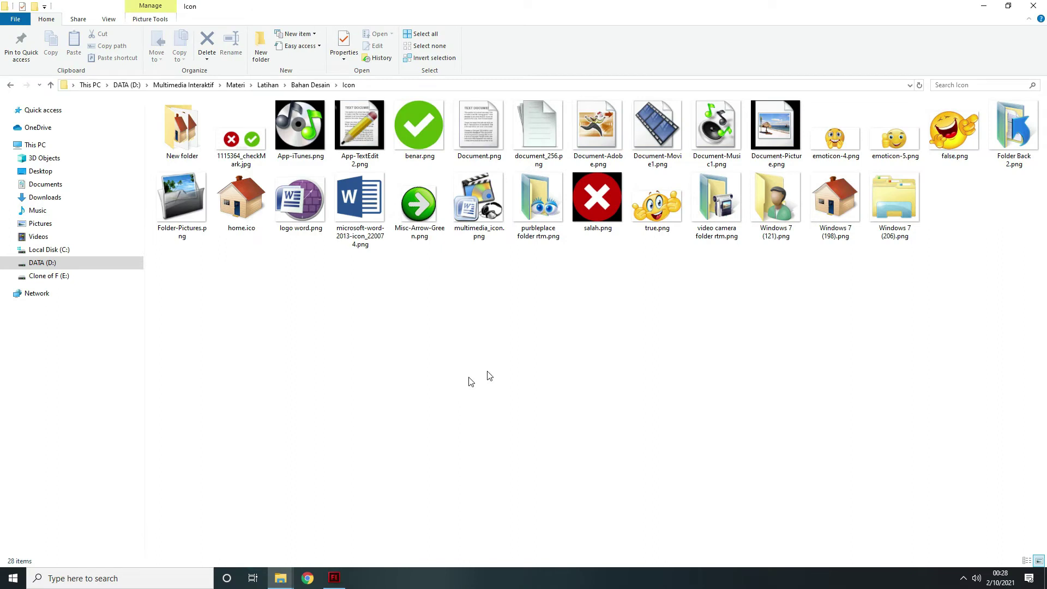
pyautogui.click(404, 126)
pyautogui.keyDown('ctrl'); pyautogui.click(597, 199); pyautogui.keyUp('ctrl')
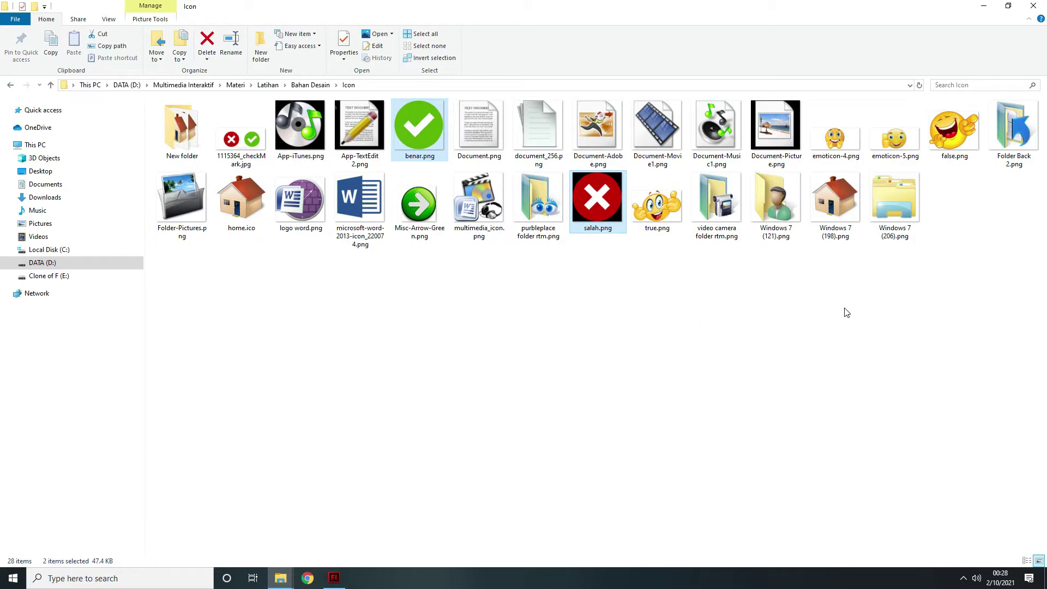
pyautogui.keyDown('ctrl'); pyautogui.click(674, 216); pyautogui.keyUp('ctrl')
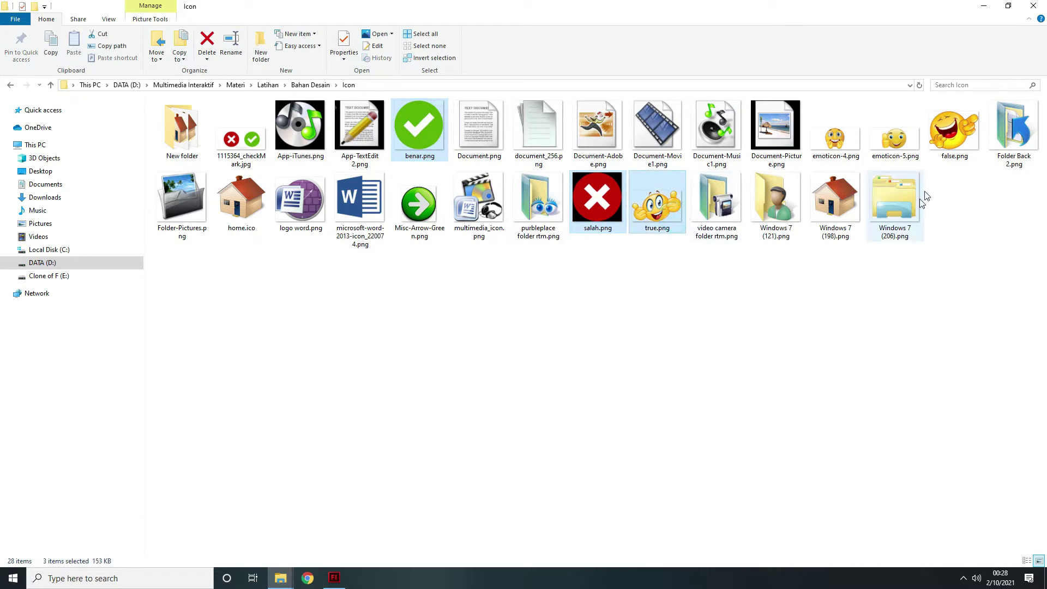
pyautogui.keyDown('ctrl'); pyautogui.click(950, 135); pyautogui.keyUp('ctrl')
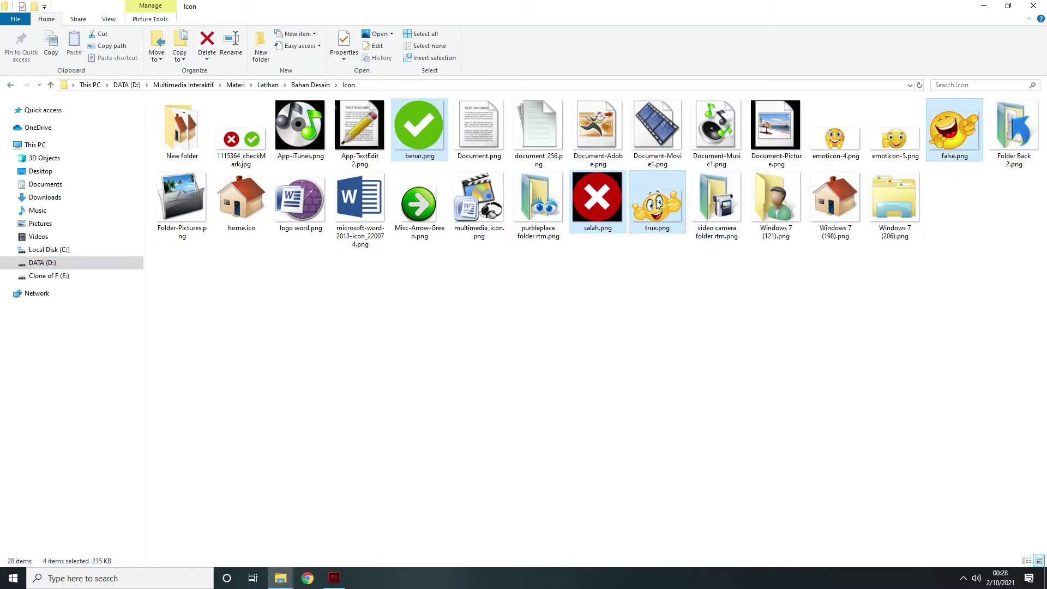
pyautogui.moveTo(647, 220); pyautogui.dragTo(373, 431)
pyautogui.moveTo(379, 384); pyautogui.dragTo(379, 375)
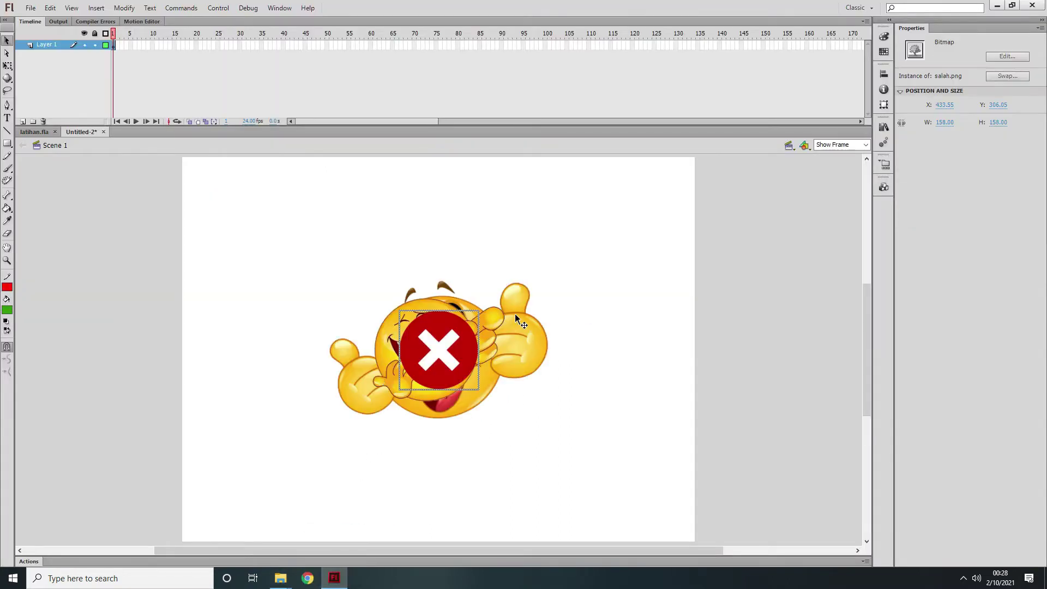
# Pull the salah.png cross and the false.png laughing emoticon off the image stack and delete both from the stage
pyautogui.moveTo(437, 347); pyautogui.dragTo(333, 277)
pyautogui.click(421, 237)
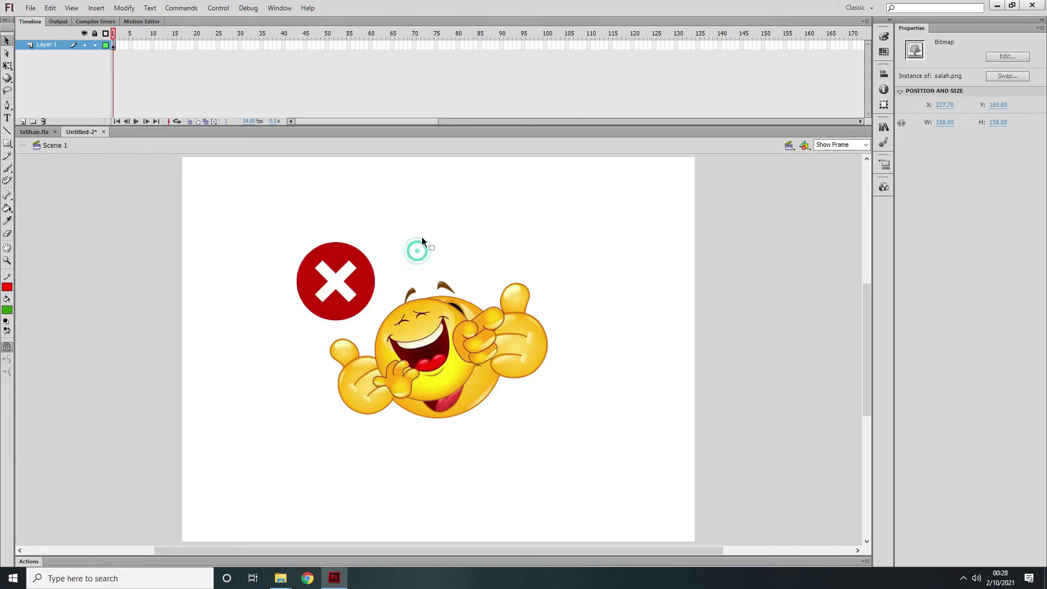
pyautogui.moveTo(413, 349); pyautogui.dragTo(501, 223)
pyautogui.click(354, 268)
pyautogui.click(518, 251)
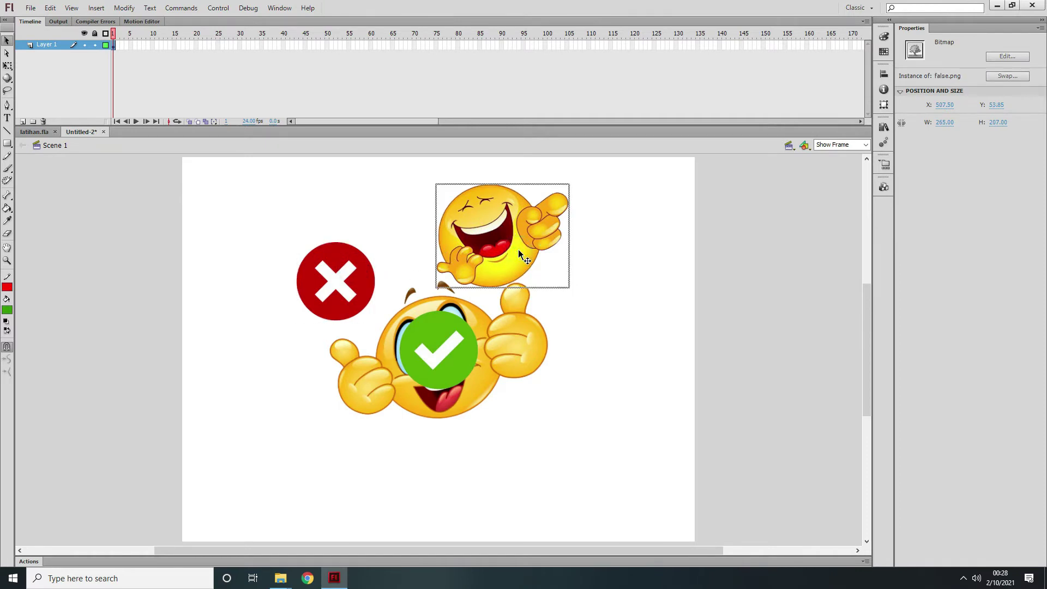
pyautogui.press('Delete')
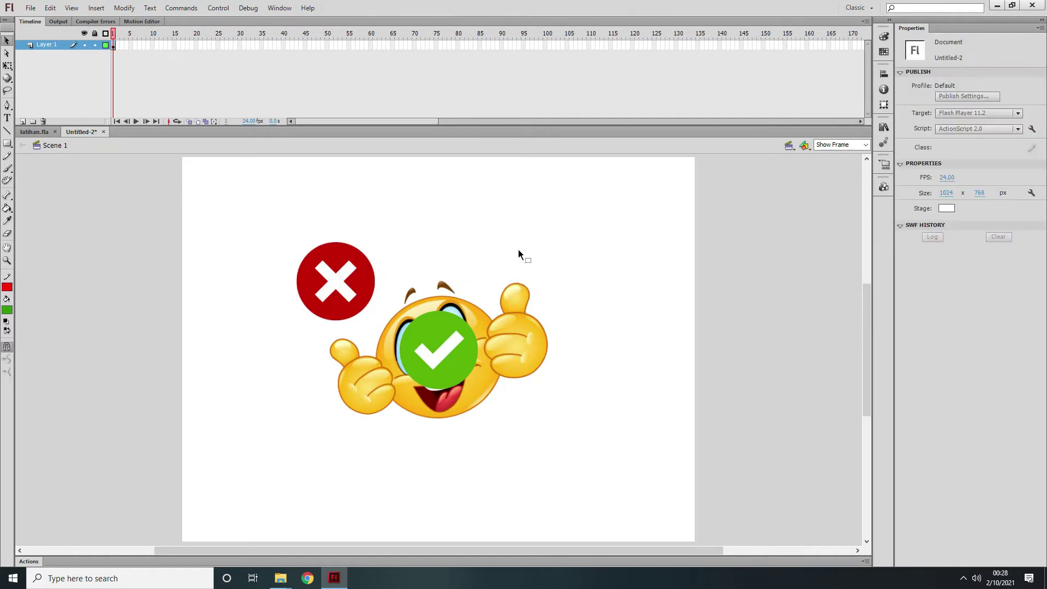
pyautogui.click(346, 280)
pyautogui.press('Delete')
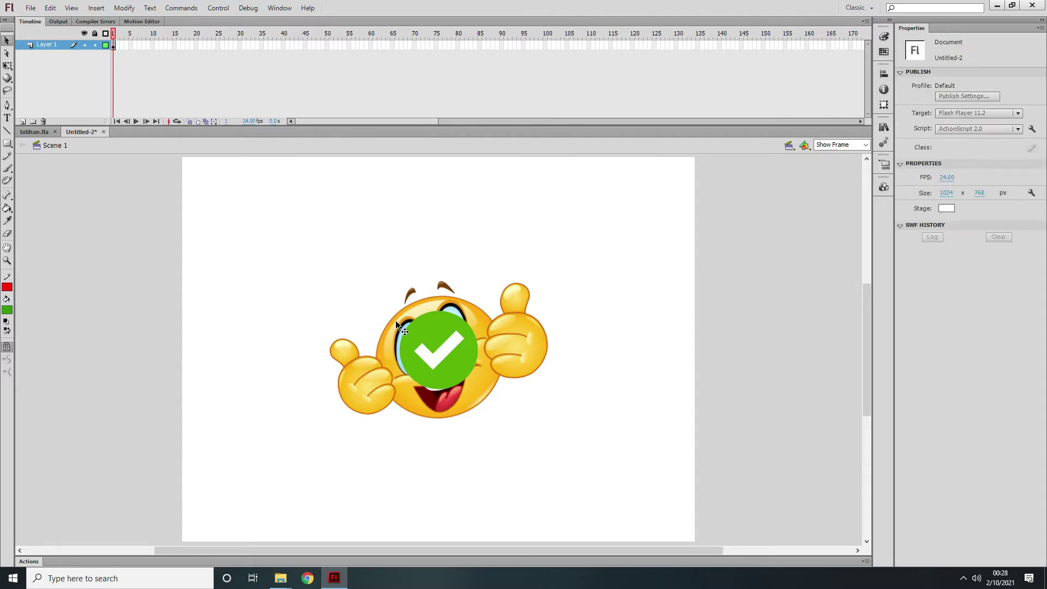
# Separate the remaining images, placing benar.png at about X 197, Y 97 and true.png at about X 497, Y 174
pyautogui.moveTo(431, 339); pyautogui.dragTo(317, 241)
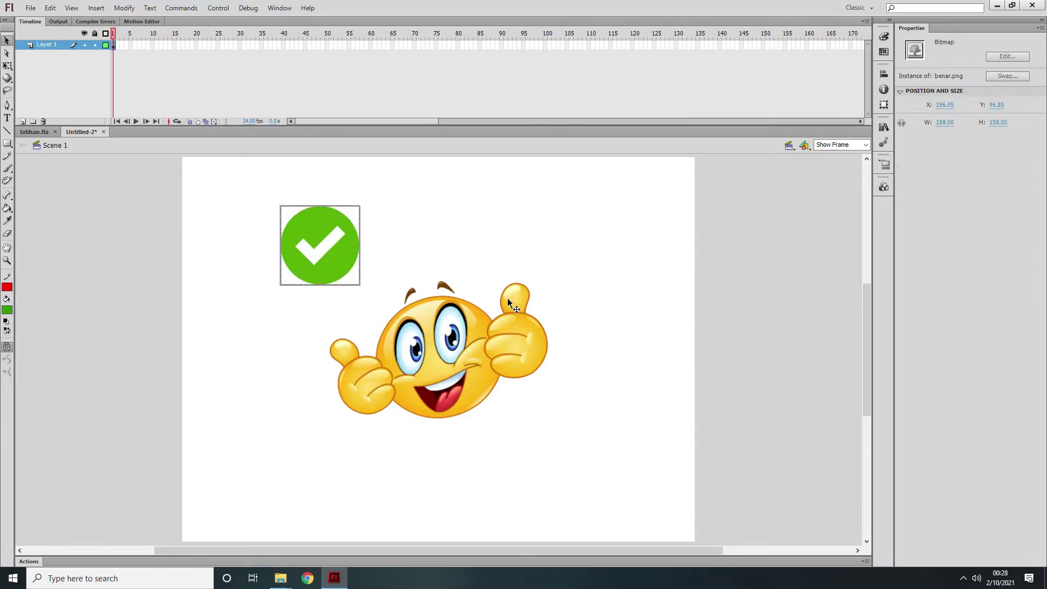
pyautogui.moveTo(461, 360); pyautogui.dragTo(564, 324)
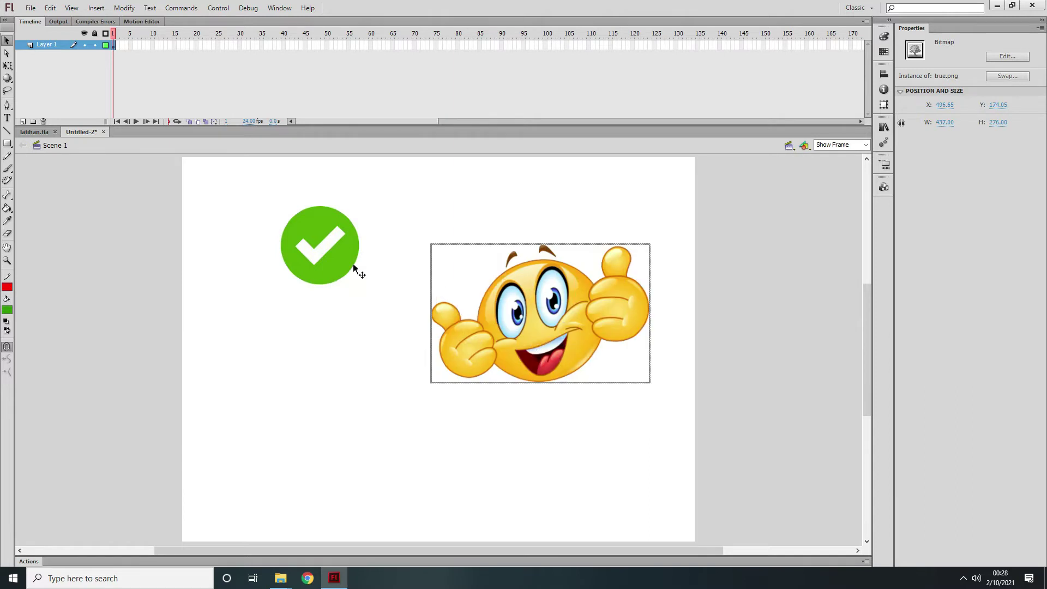
pyautogui.click(659, 224)
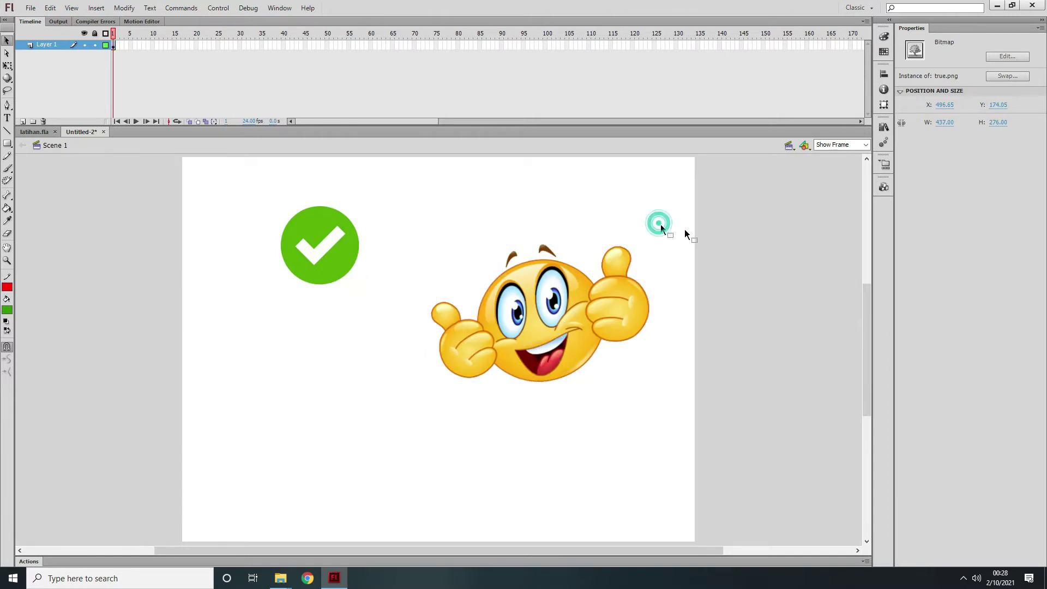
# Preview benar.png, false.png, salah.png and true.png in the document's library
pyautogui.click(884, 129)
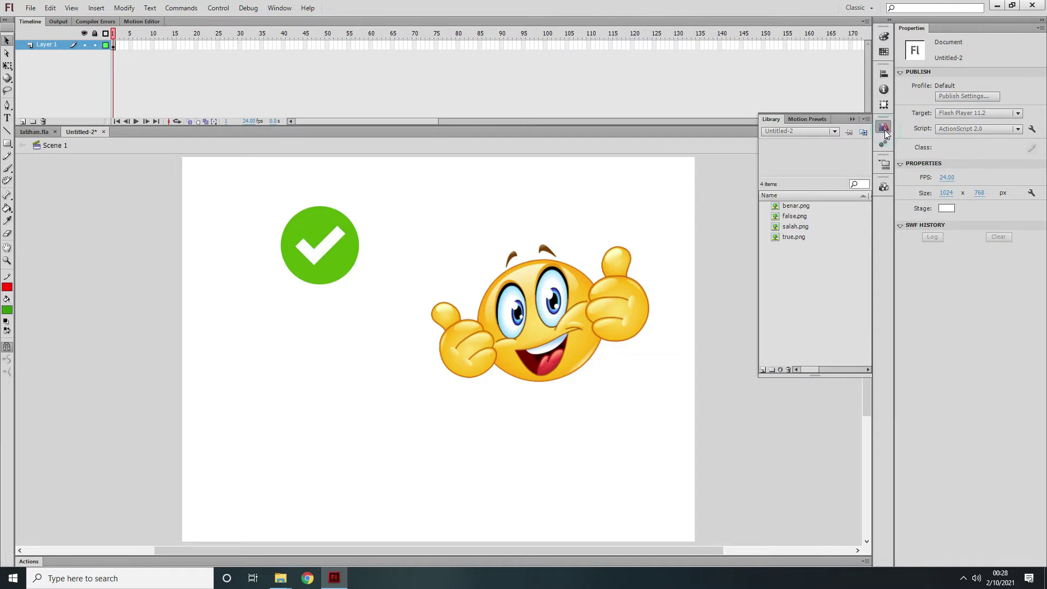
pyautogui.click(792, 205)
pyautogui.click(794, 216)
pyautogui.click(796, 225)
pyautogui.click(797, 237)
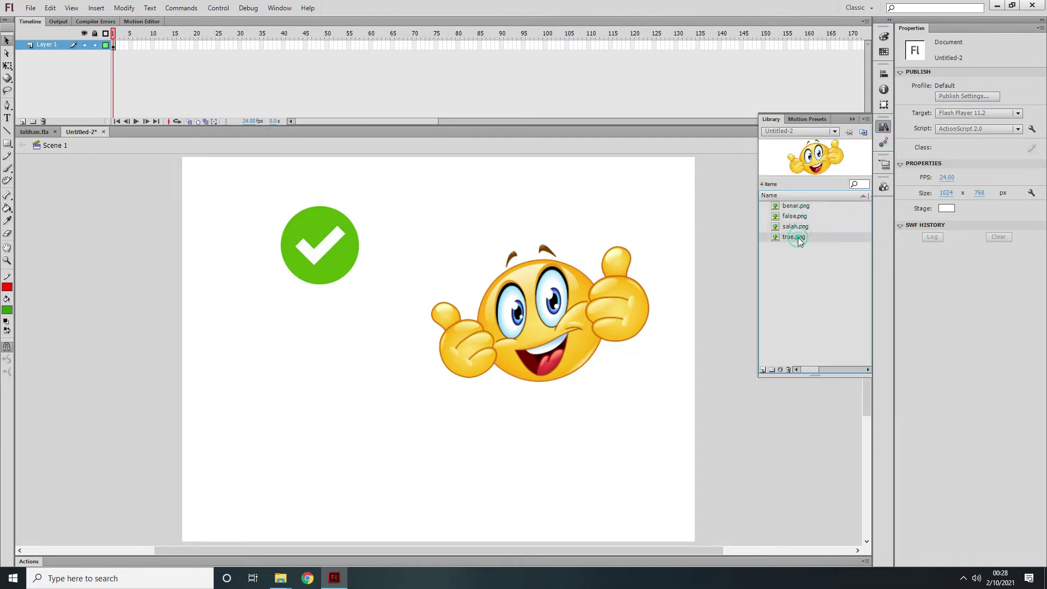
pyautogui.click(855, 120)
pyautogui.click(756, 215)
pyautogui.click(31, 8)
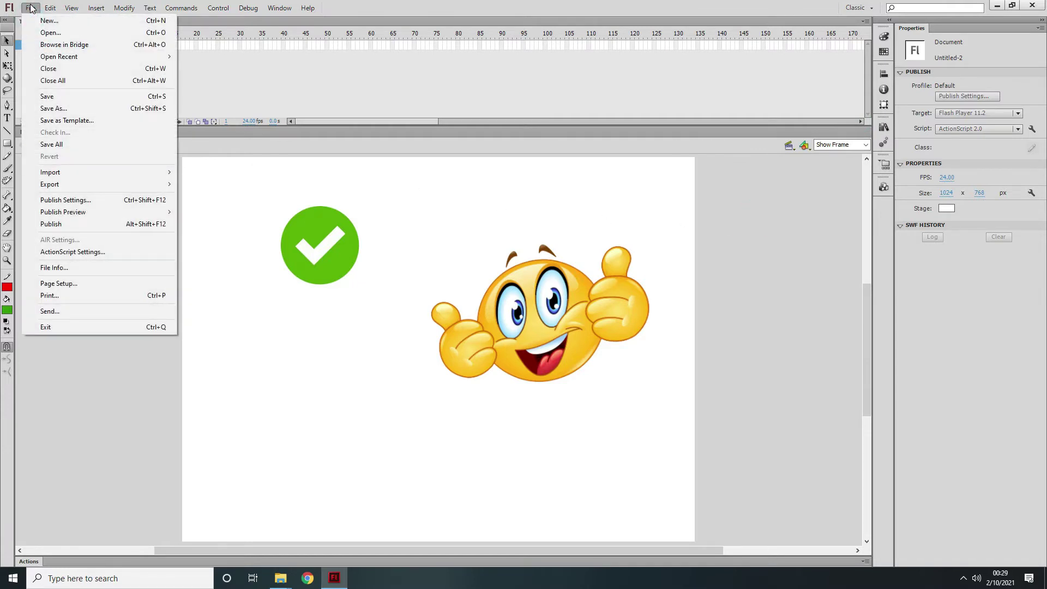
pyautogui.moveTo(86, 171)
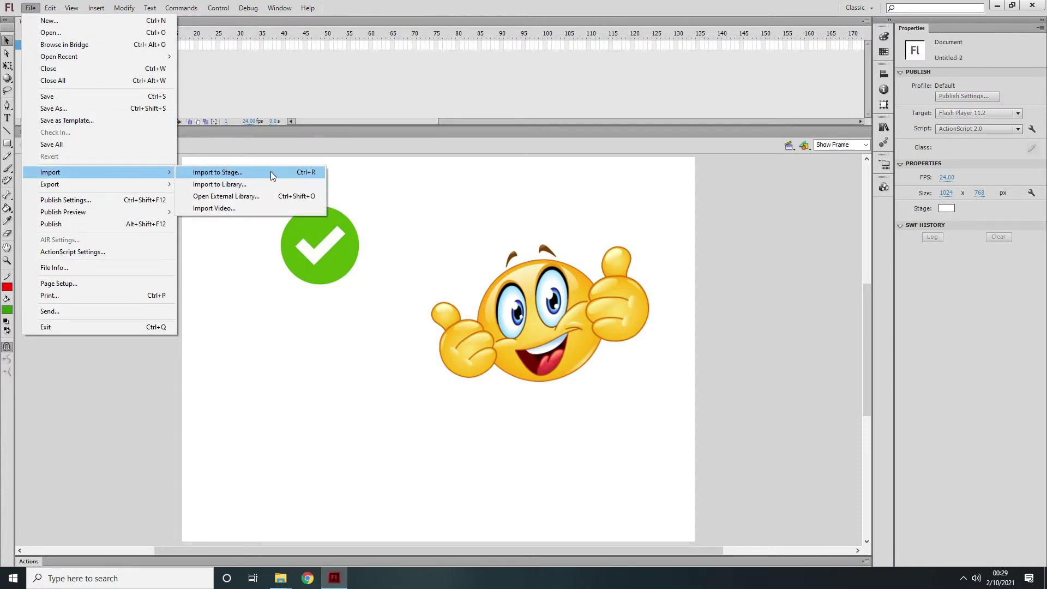
pyautogui.click(493, 189)
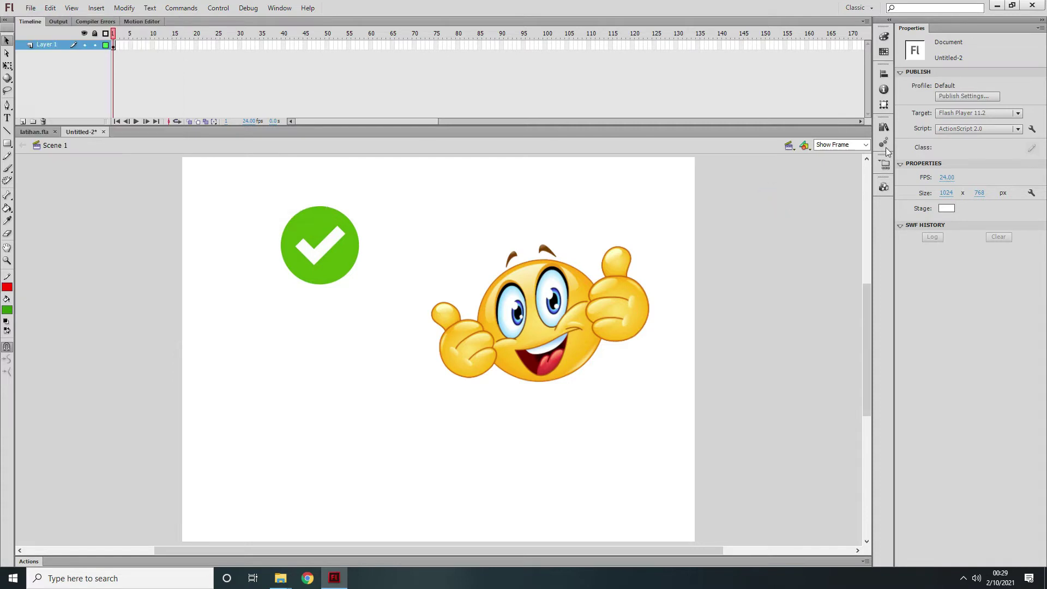
pyautogui.click(884, 128)
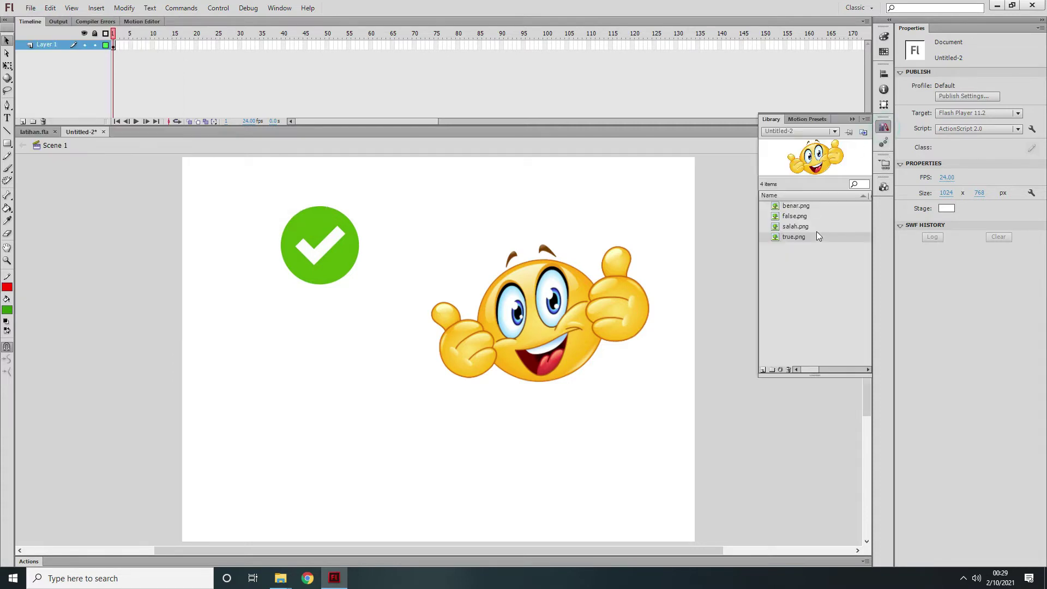
pyautogui.click(882, 129)
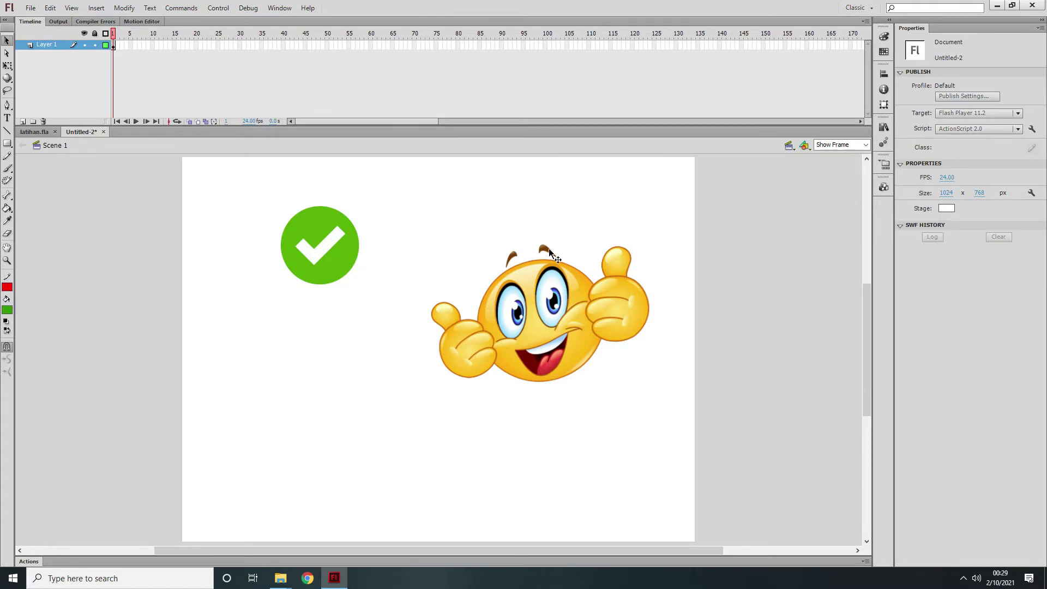
# Move the benar.png check mark down beside the emoticon, to about X 223, Y 253, and switch back to latihan.fla
pyautogui.moveTo(332, 252); pyautogui.dragTo(346, 330)
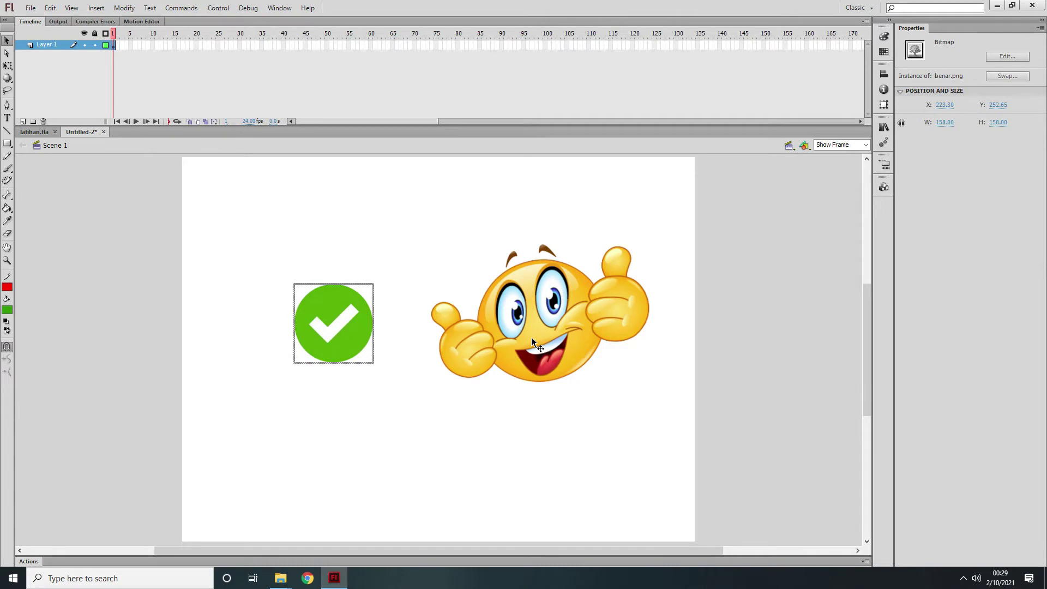
pyautogui.click(31, 132)
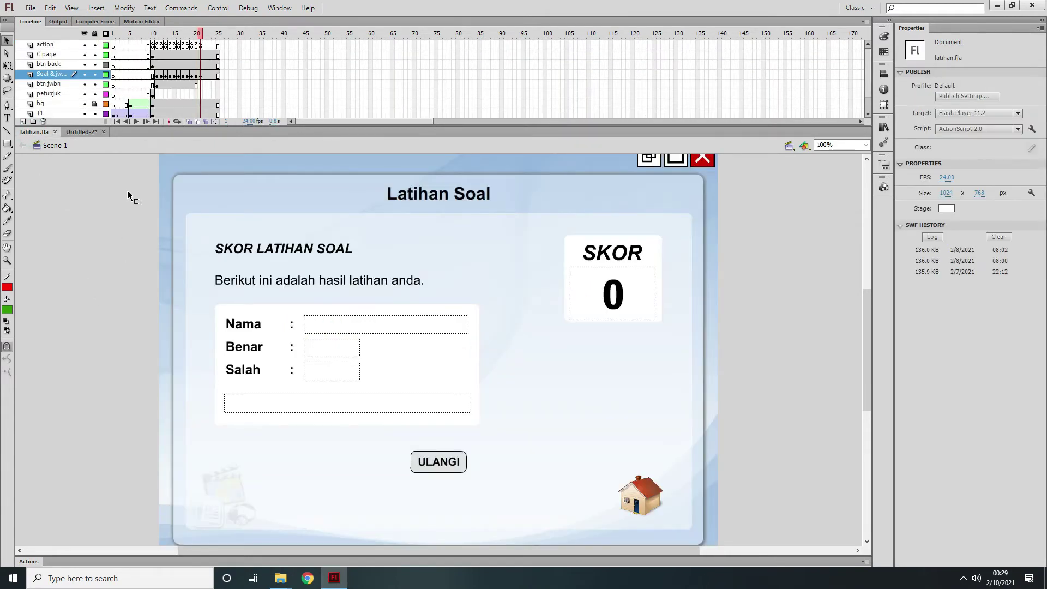
# Go to the Soal no. 1 page at frame 11 in latihan.fla and show the rulers
pyautogui.click(153, 33)
pyautogui.click(156, 34)
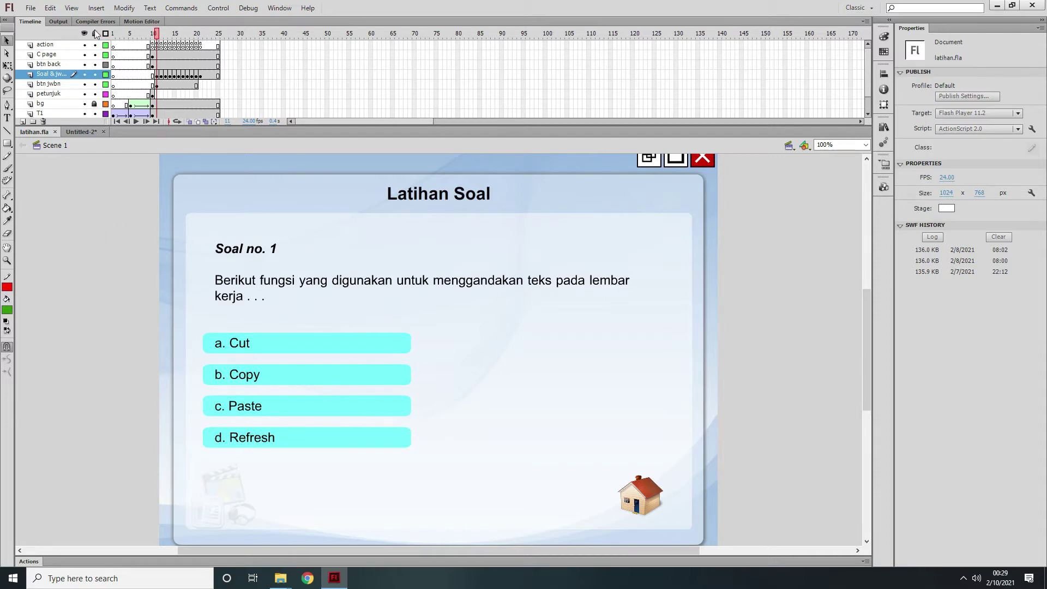
pyautogui.click(72, 9)
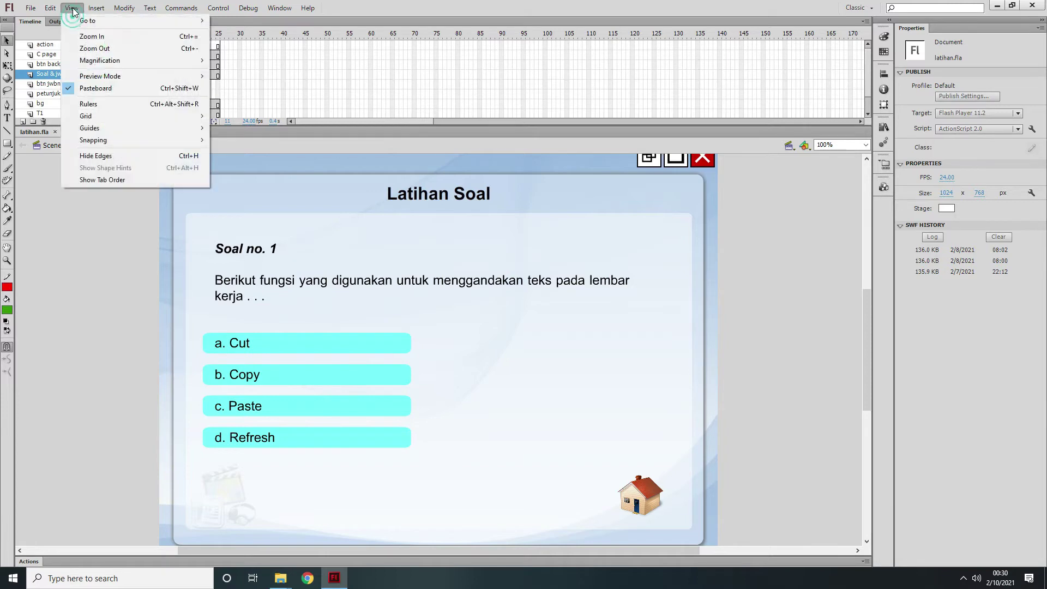
pyautogui.click(105, 106)
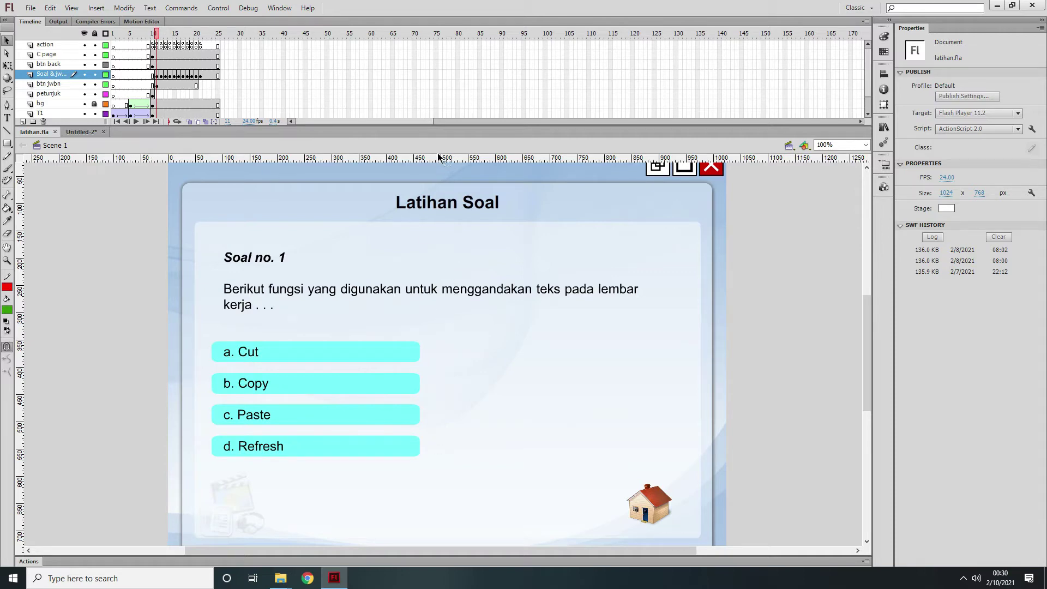
# Switch to Untitled-2, show its rulers, and place a vertical guide at about X 500 on the stage
pyautogui.click(88, 134)
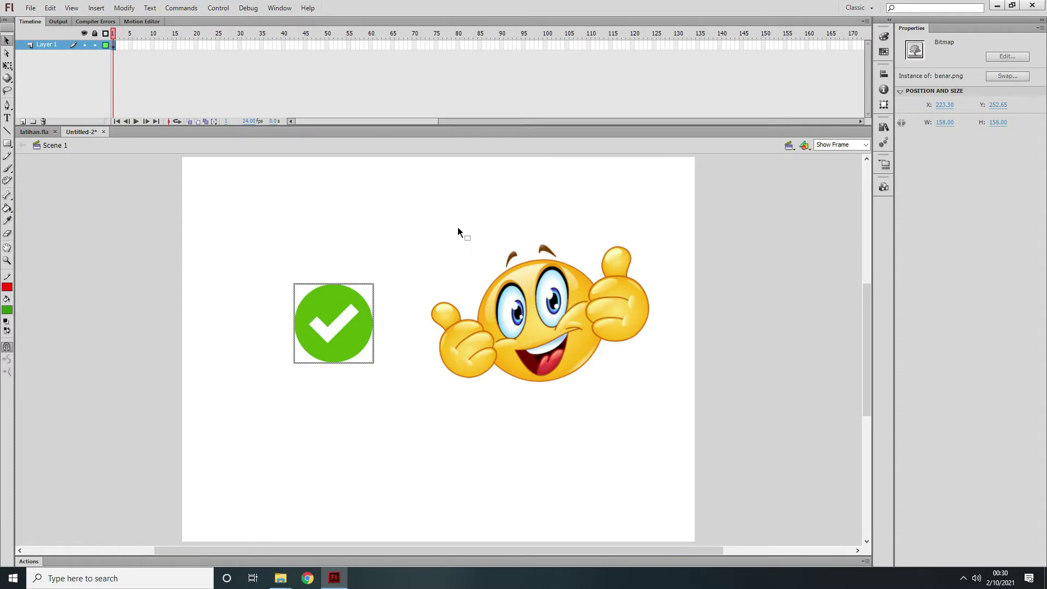
pyautogui.click(71, 7)
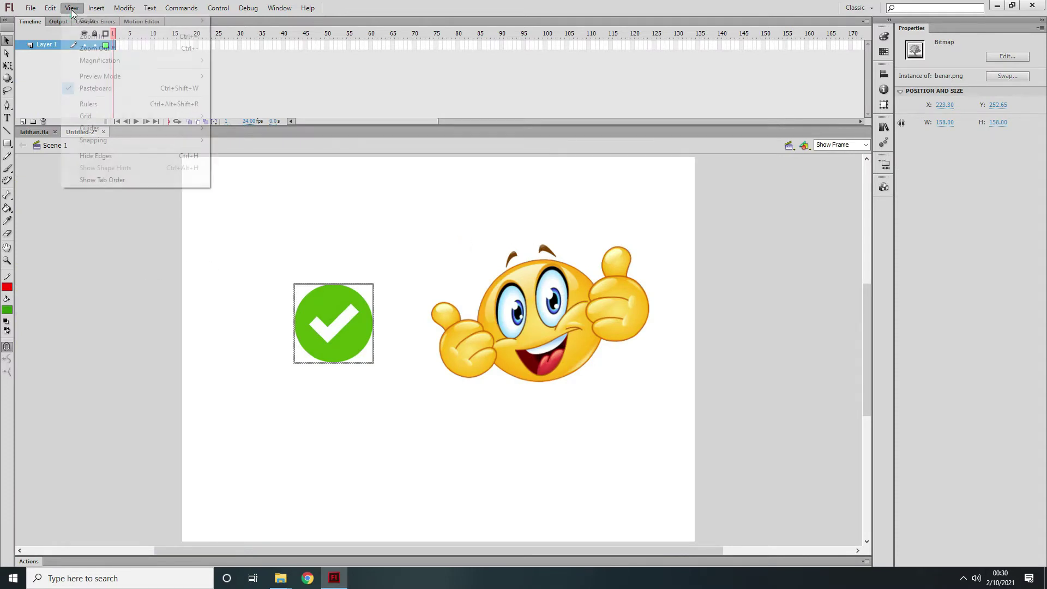
pyautogui.click(89, 104)
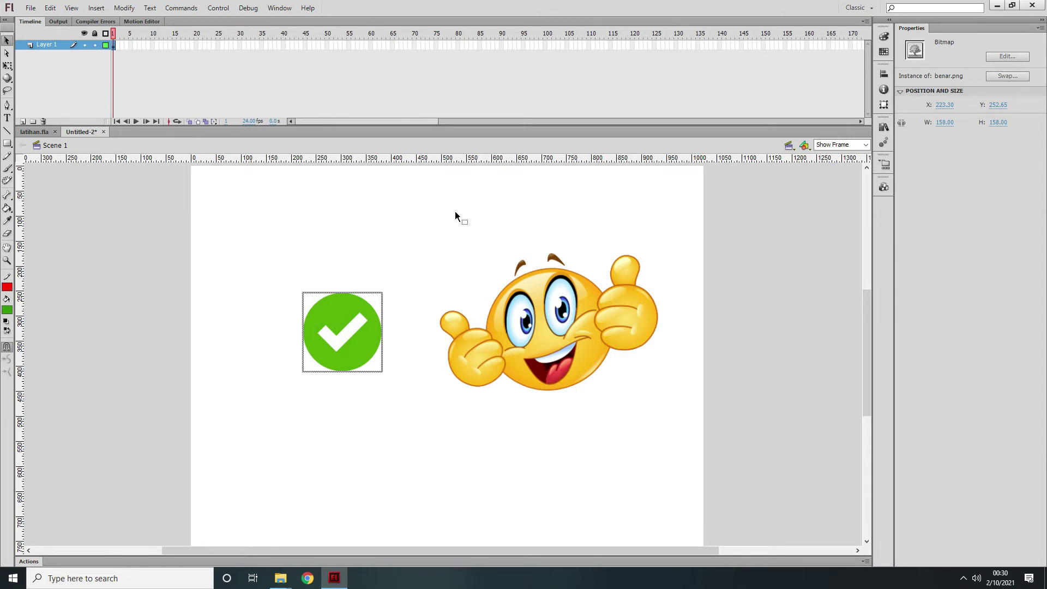
pyautogui.moveTo(19, 186); pyautogui.dragTo(442, 271)
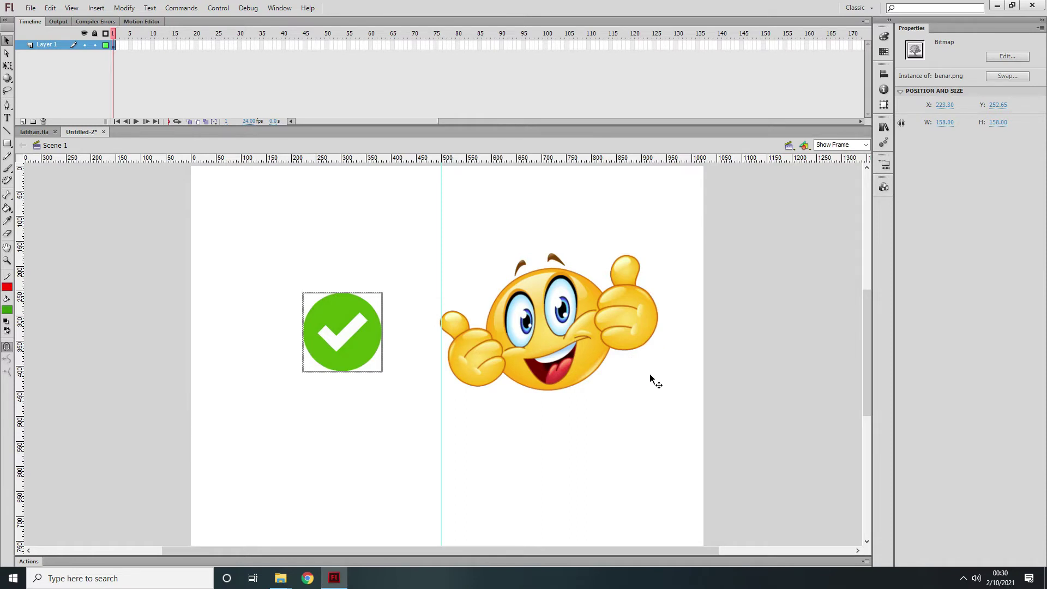
# Move the true.png emoticon past the stage's right edge and place the benar.png check mark against the guide, at about X 497, Y 267
pyautogui.click(561, 337)
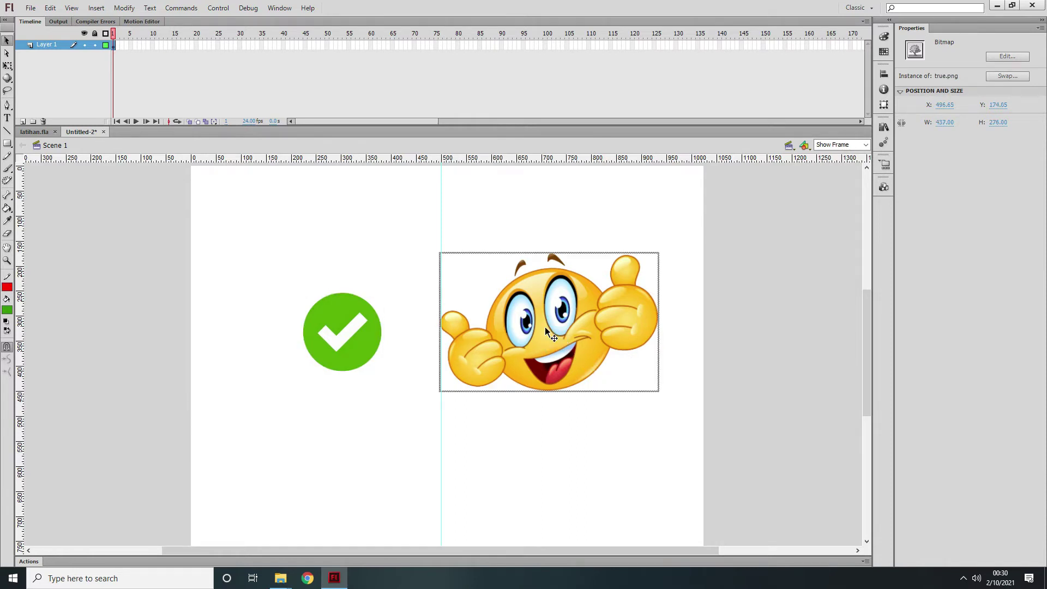
pyautogui.moveTo(546, 326); pyautogui.dragTo(741, 339)
pyautogui.click(360, 333)
pyautogui.moveTo(350, 333); pyautogui.dragTo(489, 339)
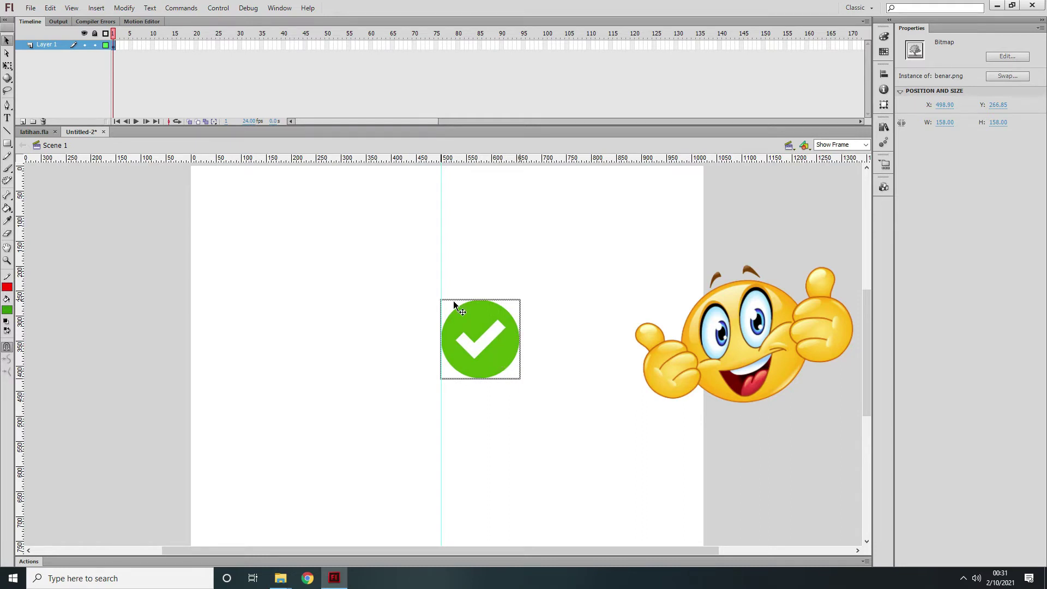
# Scale the benar.png check mark down proportionally about its center to about 99 × 99 px
pyautogui.click(7, 65)
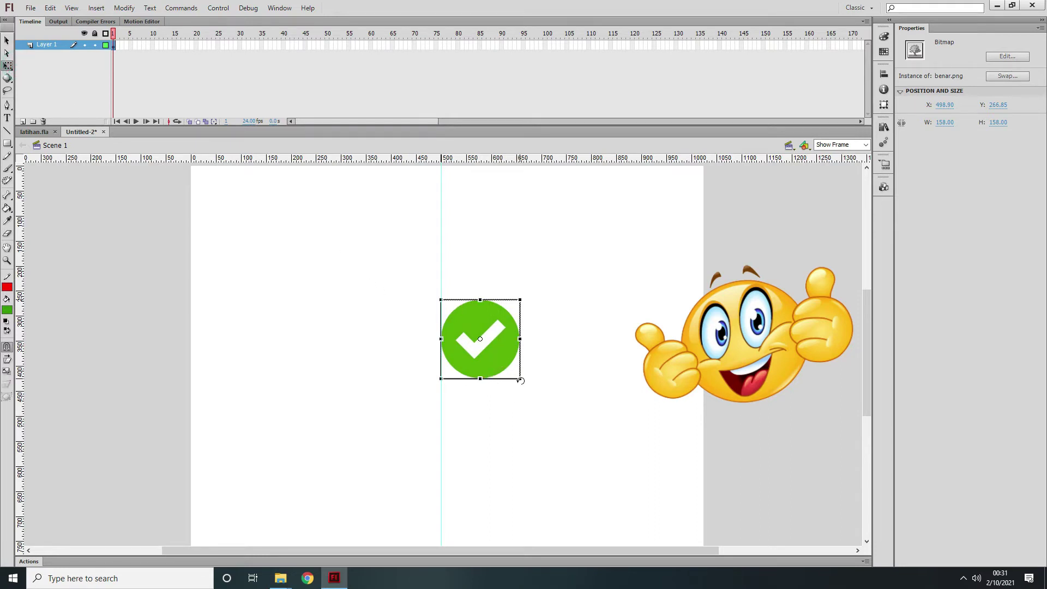
pyautogui.moveTo(520, 380); pyautogui.dragTo(506, 364)
pyautogui.click(7, 41)
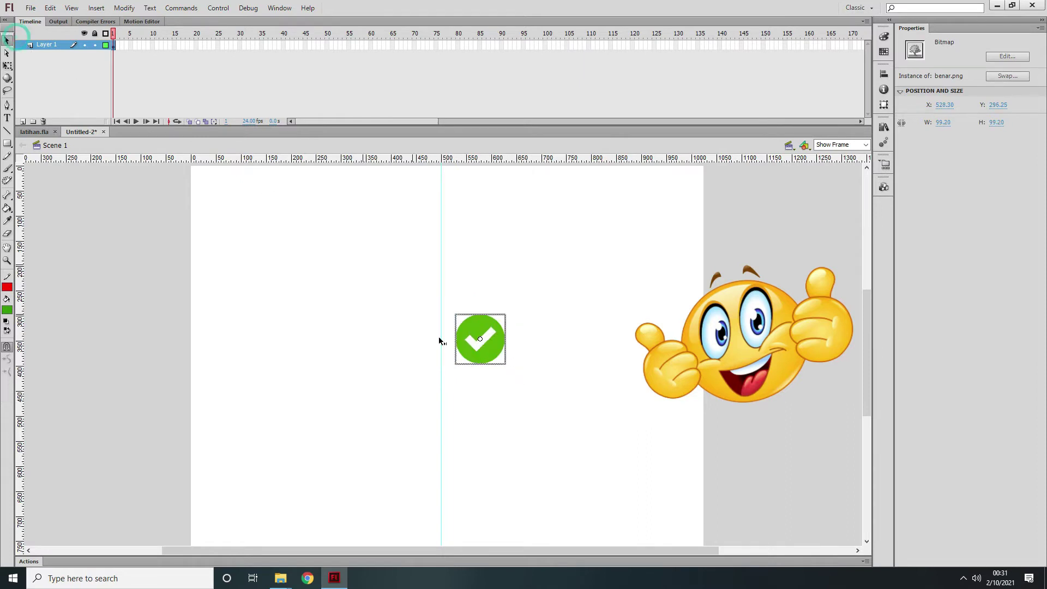
# Center the check mark vertically on the stage and nudge its left edge to the guide, at about X 501
pyautogui.click(884, 74)
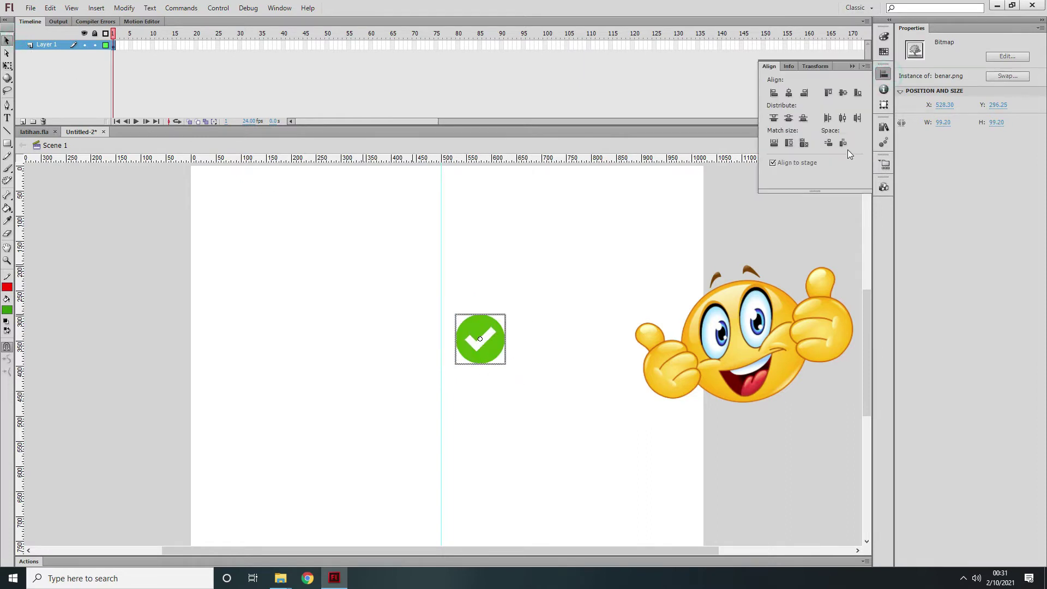
pyautogui.click(843, 92)
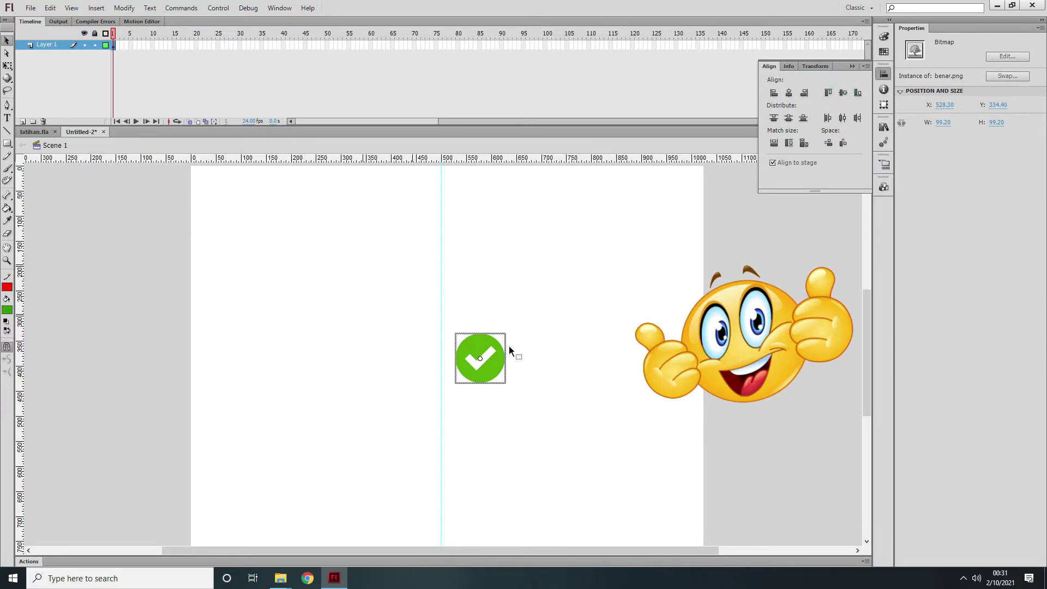
pyautogui.hotkey('shift', 'Left')
pyautogui.hotkey('shift', 'Left')
pyautogui.hotkey('shift', 'Left')
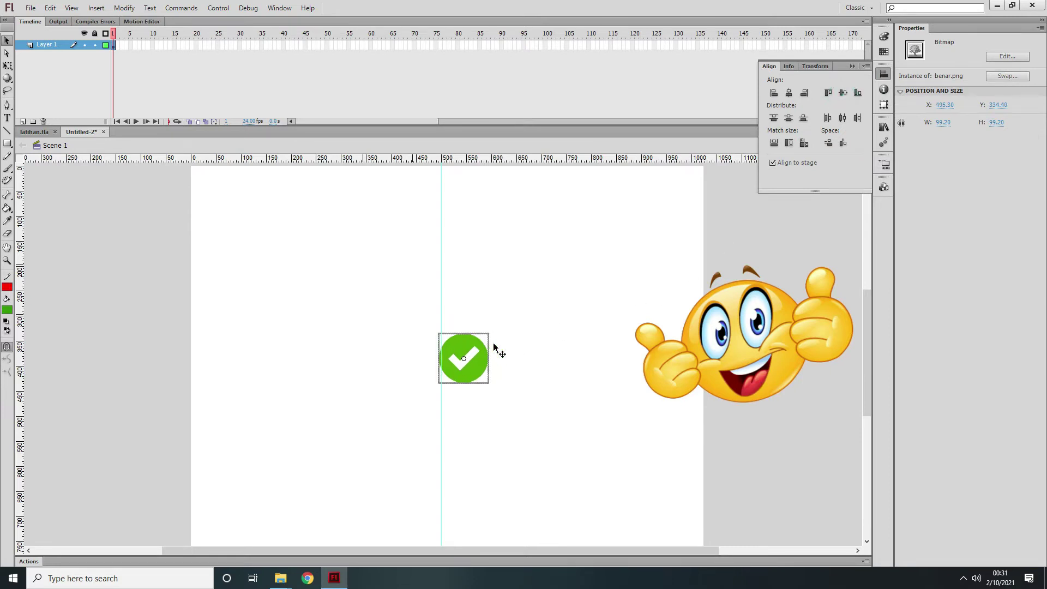
pyautogui.press('Right')
pyautogui.press('Right')
pyautogui.press('Right')
pyautogui.press('Right')
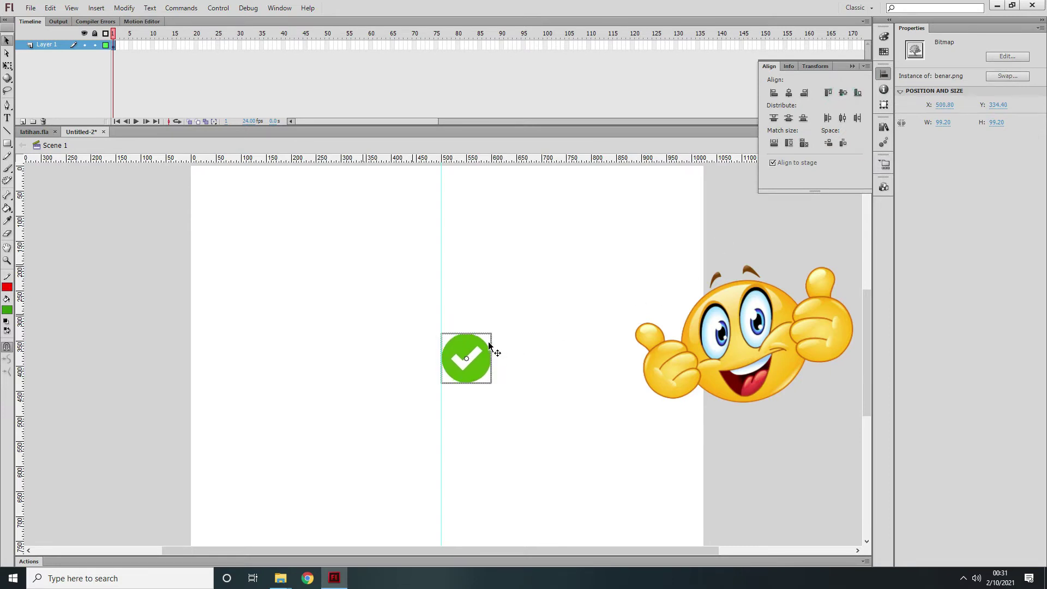
# Scale the true.png emoticon down to about 182 × 115 px and place it beside the check mark at about X 653, Y 329
pyautogui.click(735, 424)
pyautogui.click(764, 345)
pyautogui.moveTo(761, 345); pyautogui.dragTo(676, 348)
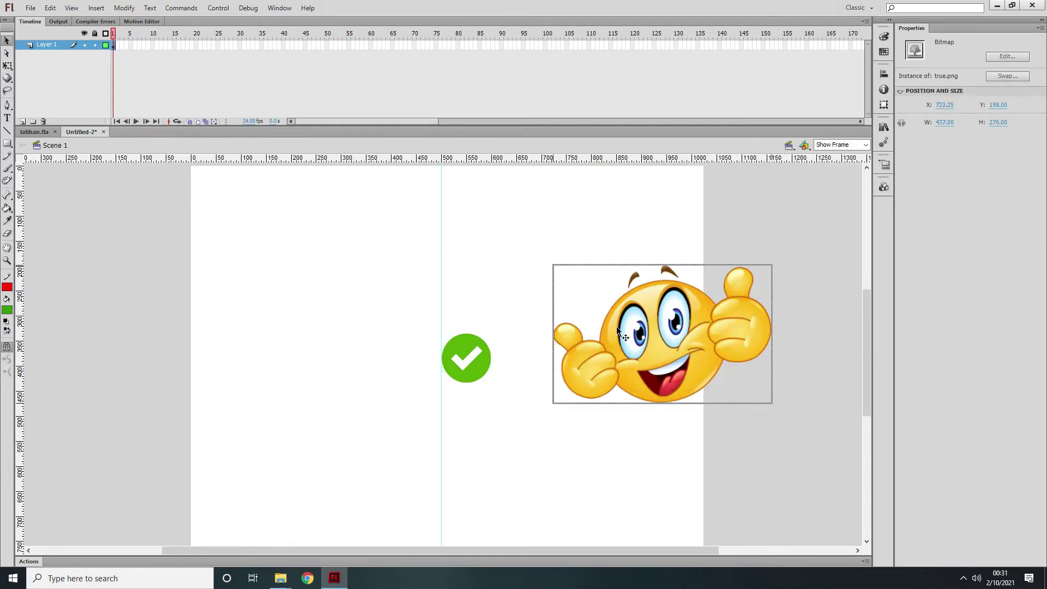
pyautogui.click(7, 65)
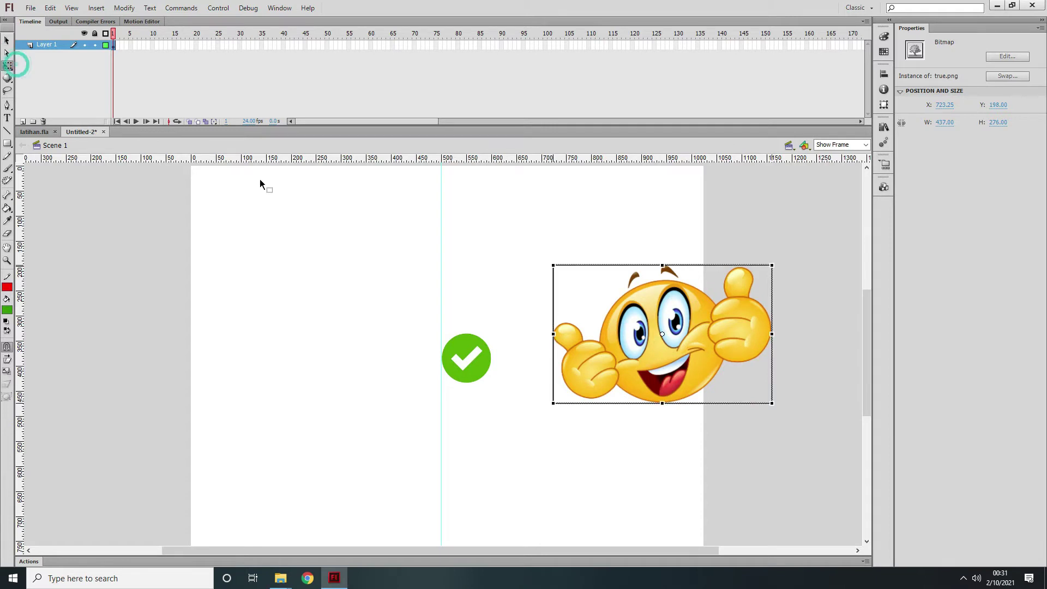
pyautogui.moveTo(553, 266); pyautogui.dragTo(617, 306)
pyautogui.moveTo(691, 339); pyautogui.dragTo(591, 364)
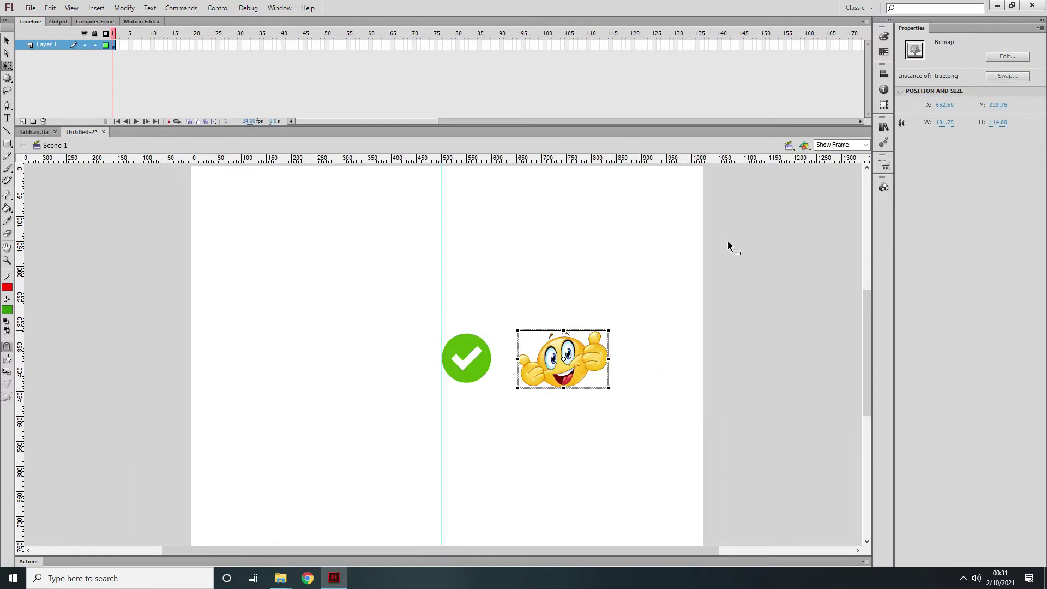
# Center the emoticon vertically on the stage and nudge it closer to the check mark, to about X 642
pyautogui.click(884, 74)
pyautogui.click(844, 93)
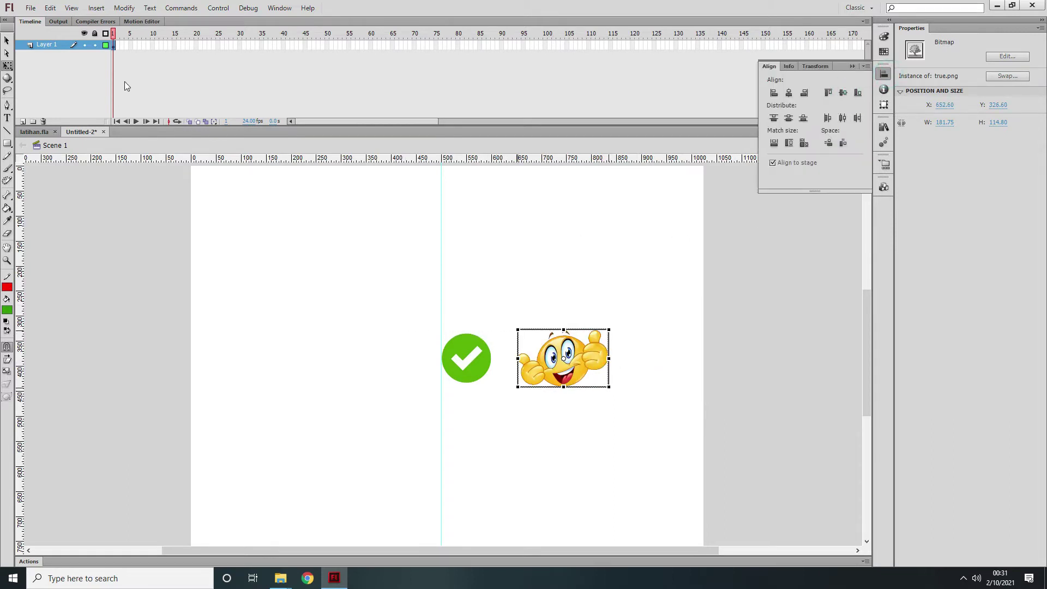
pyautogui.click(7, 40)
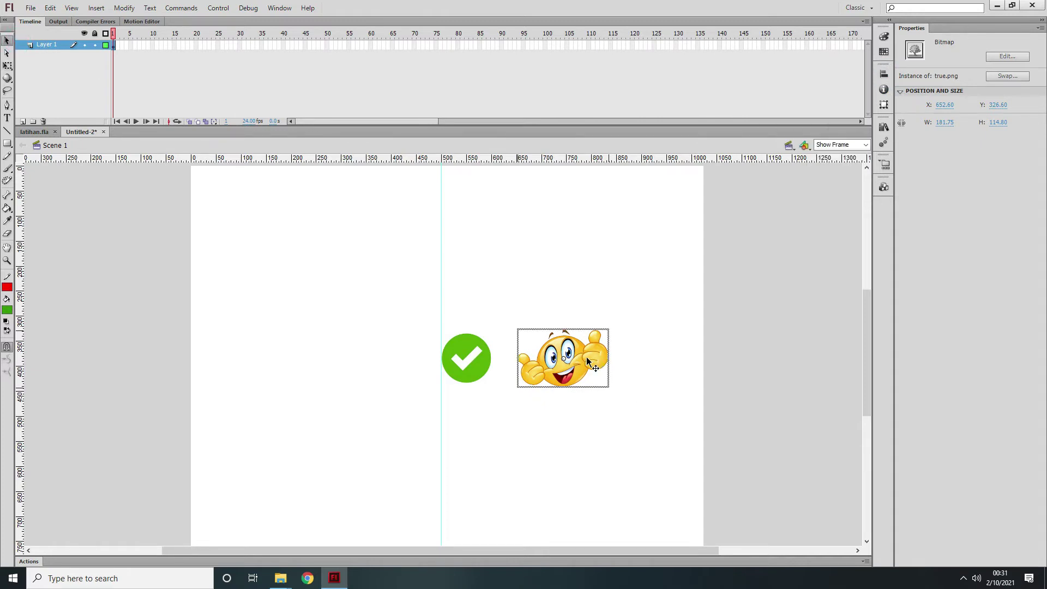
pyautogui.hotkey('shift', 'Left')
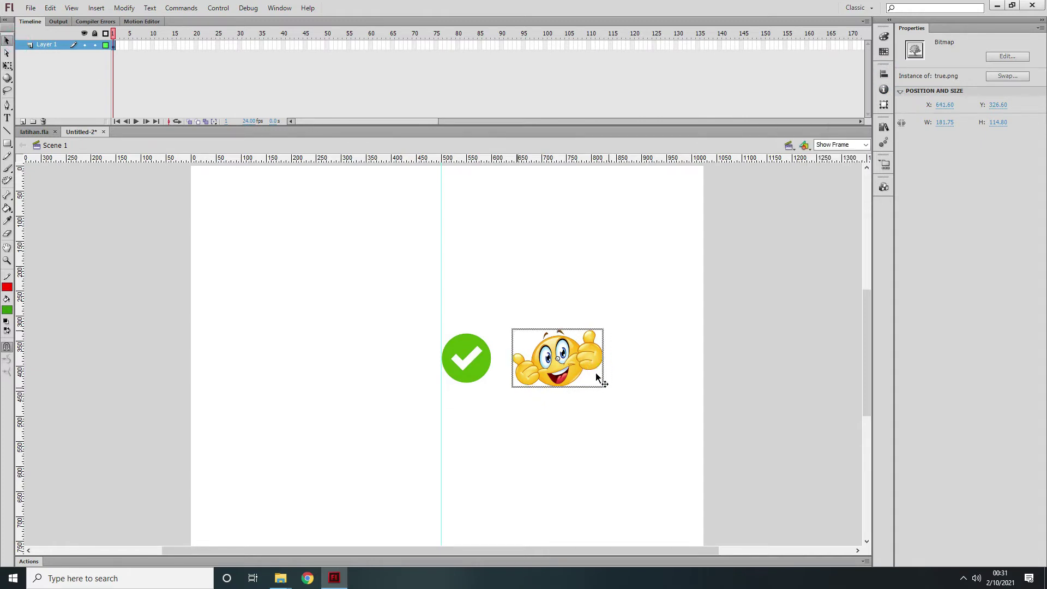
pyautogui.click(751, 342)
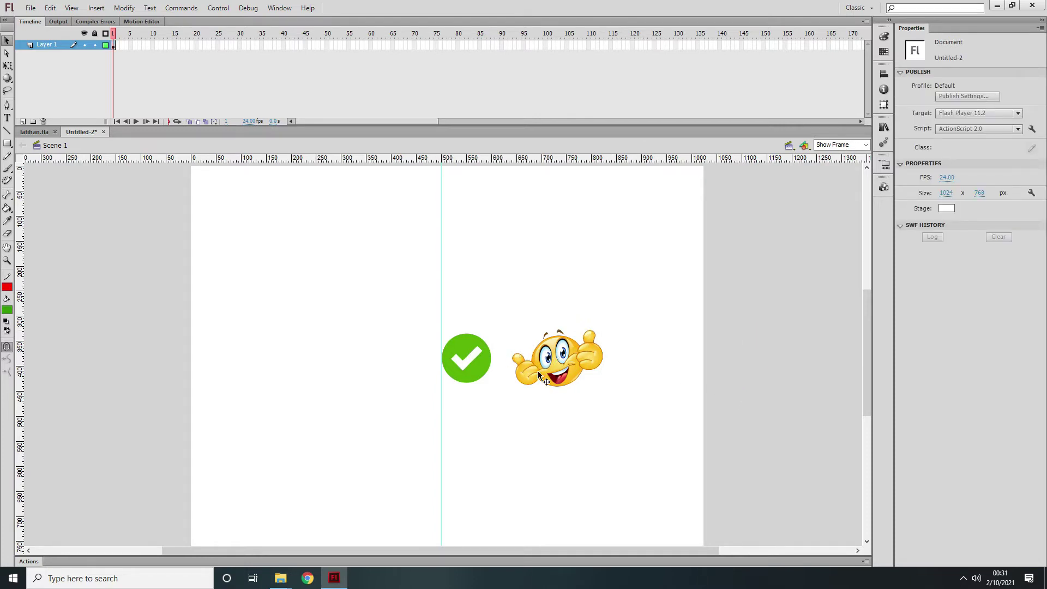
# Select the check mark and the emoticon together and convert them into a graphic symbol named benar
pyautogui.moveTo(364, 292); pyautogui.dragTo(619, 448)
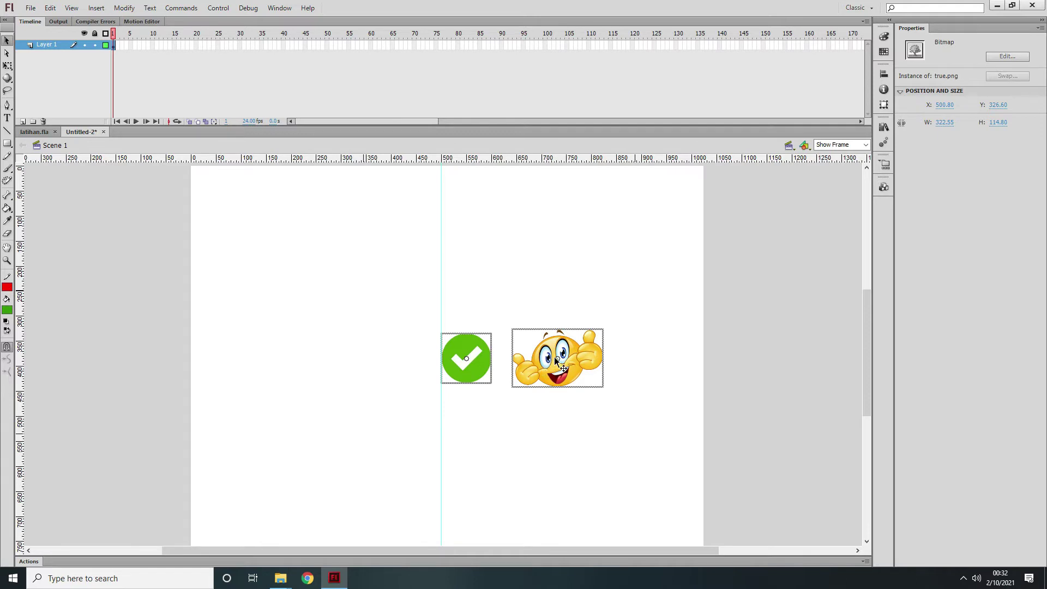
pyautogui.click(614, 314)
pyautogui.moveTo(398, 295); pyautogui.dragTo(639, 403)
pyautogui.click(599, 417)
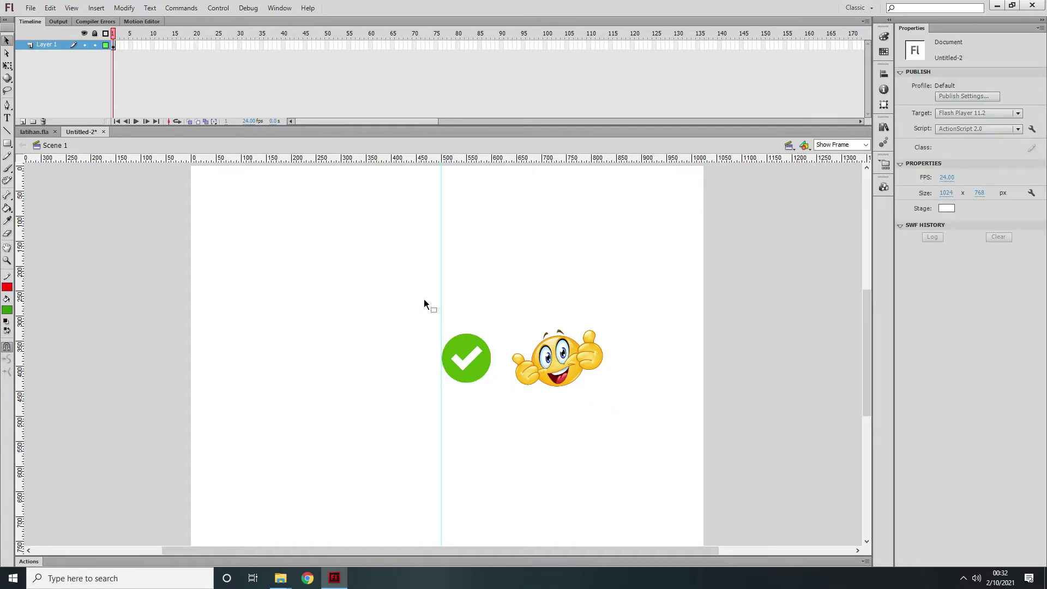
pyautogui.hotkey('ctrl', 'a')
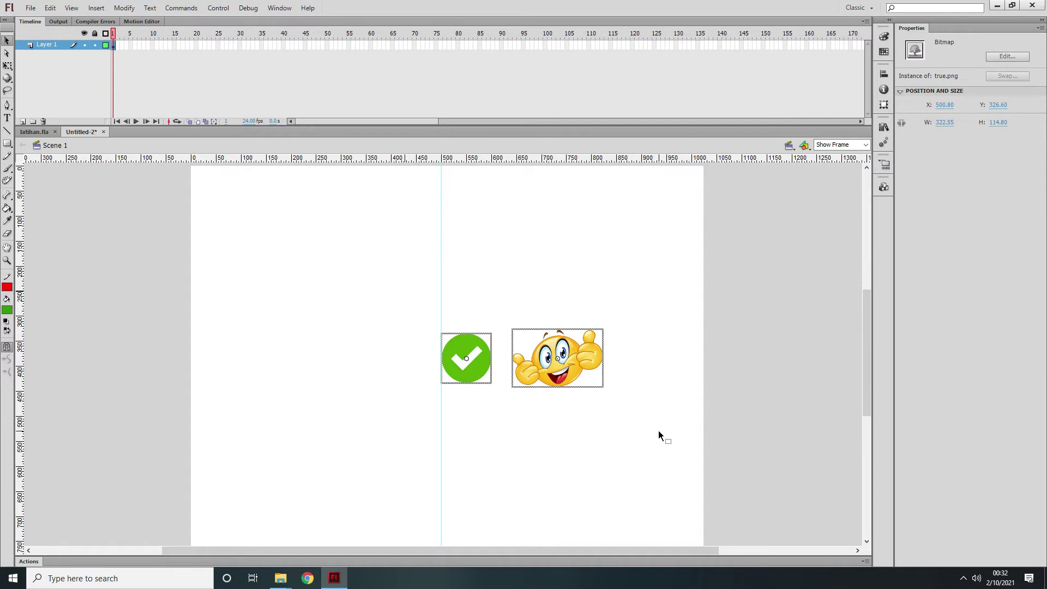
pyautogui.press('F8')
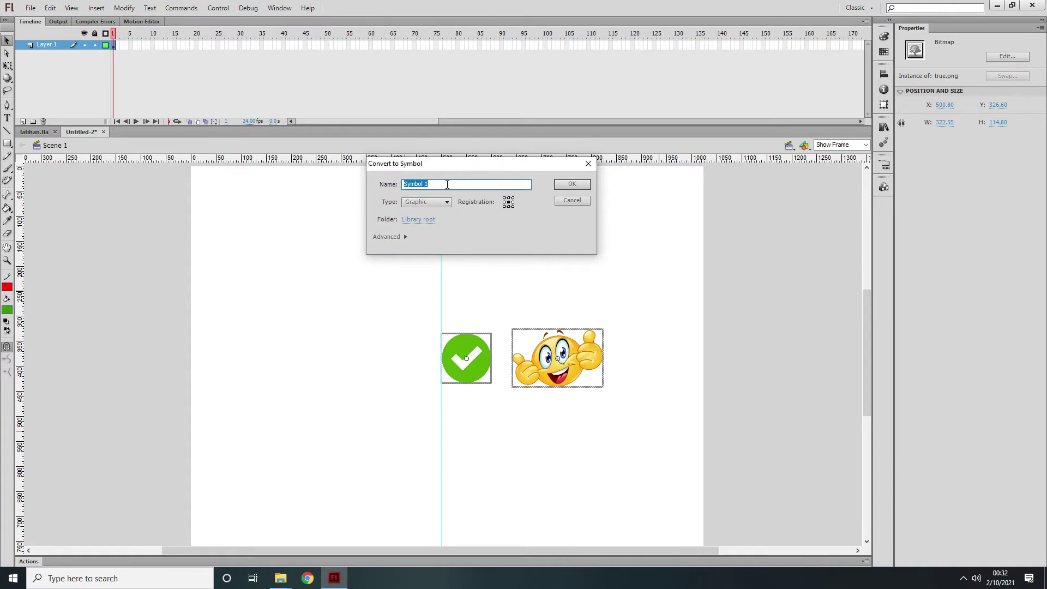
pyautogui.write('benar')
pyautogui.click(570, 185)
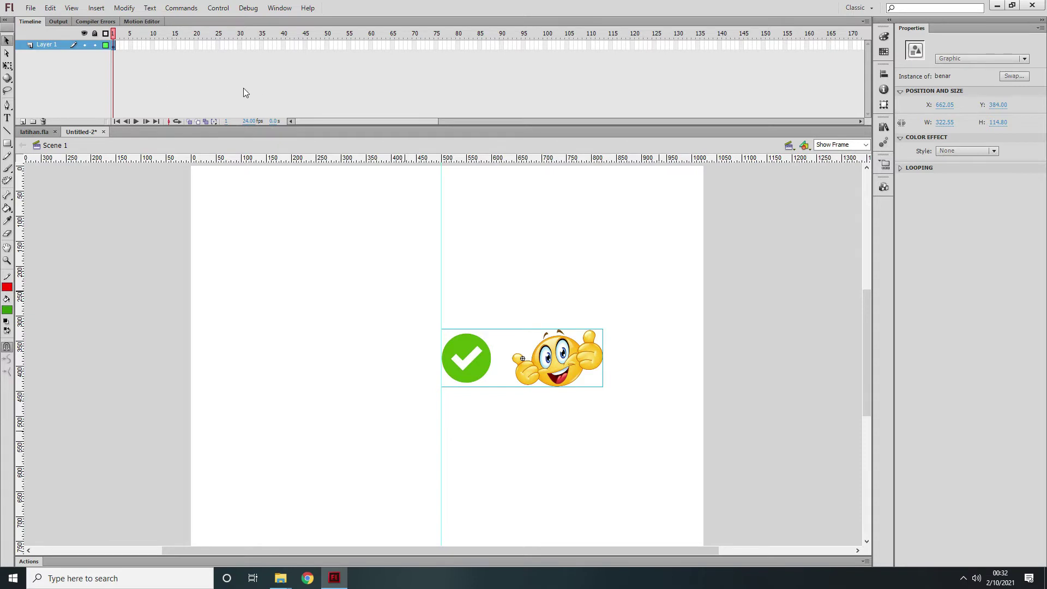
# Insert a keyframe at frame 40 of Layer 1 and create a classic tween from frame 1 to it
pyautogui.click(283, 45)
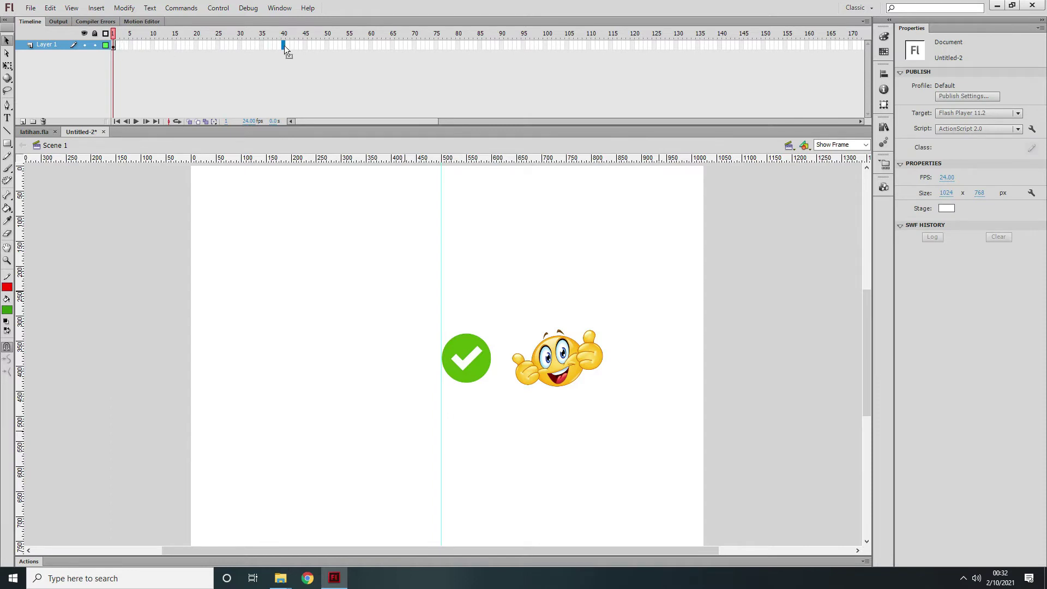
pyautogui.press('F6')
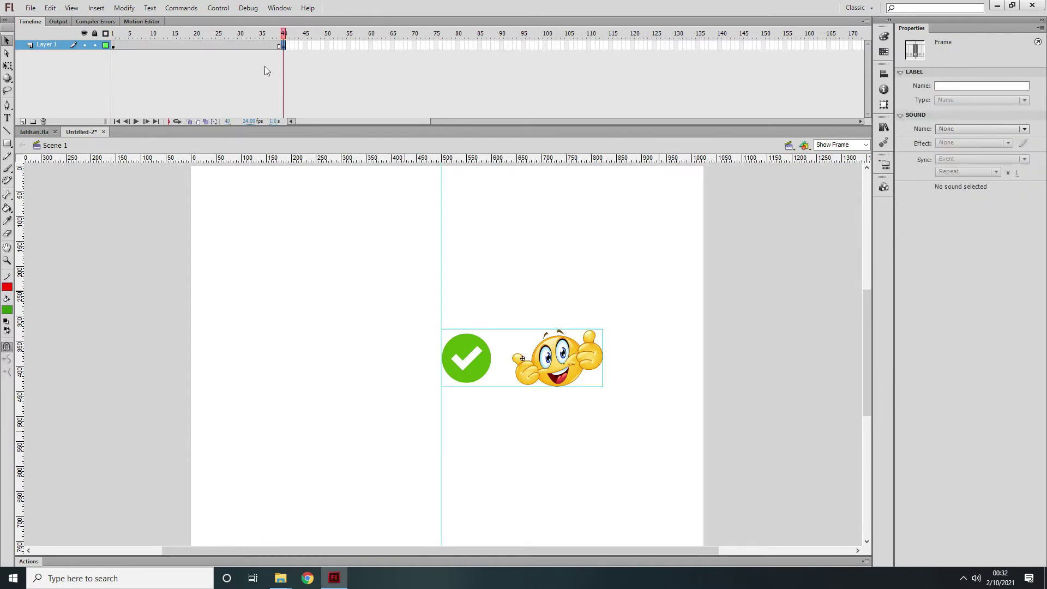
pyautogui.rightClick(230, 44)
pyautogui.click(265, 78)
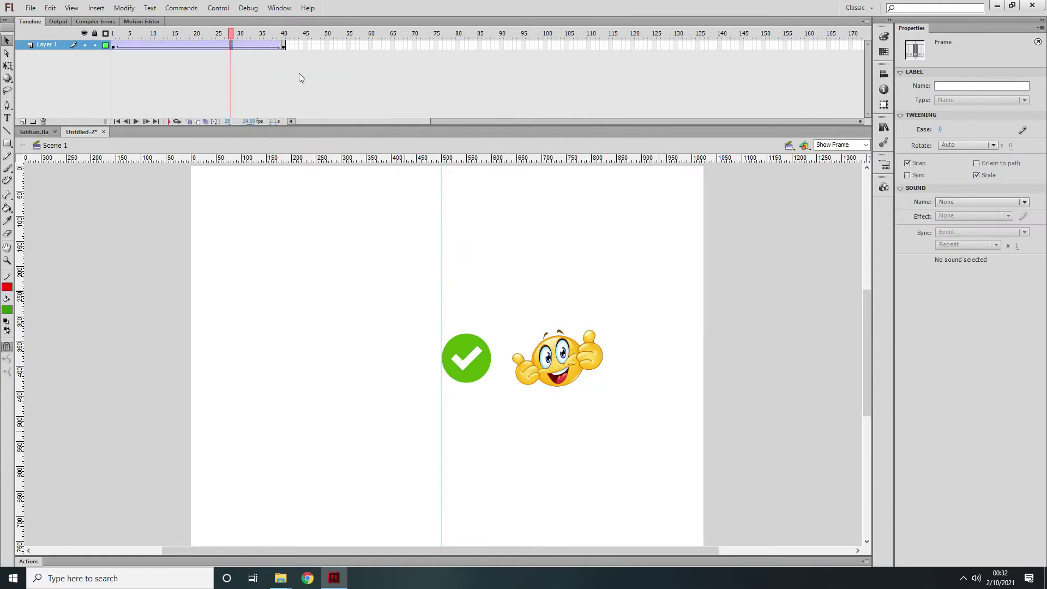
# Apply an Alpha color effect of 0% to the benar symbol at the frame 40 keyframe
pyautogui.click(114, 46)
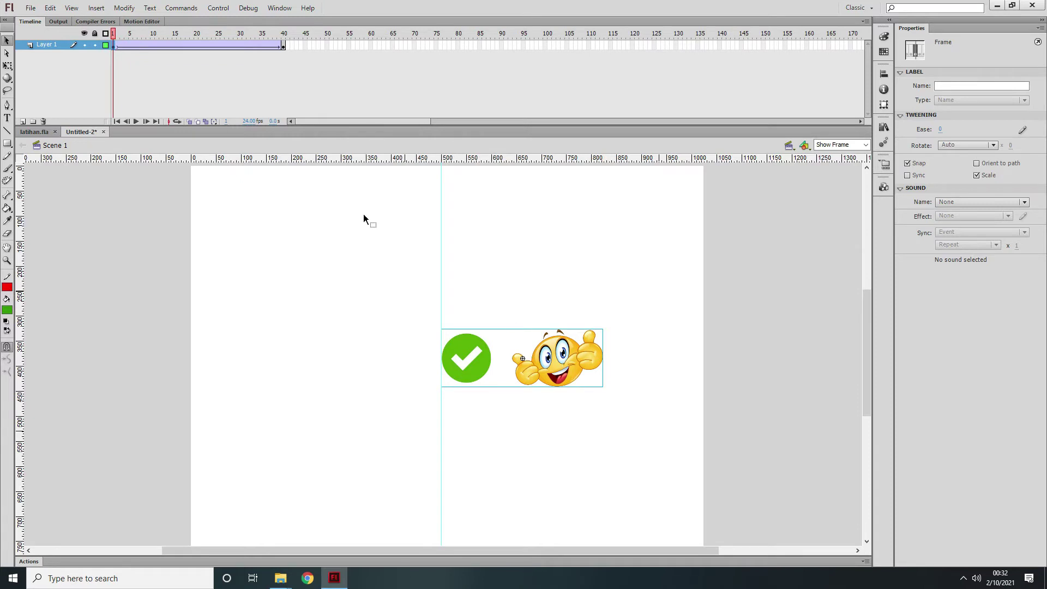
pyautogui.click(283, 44)
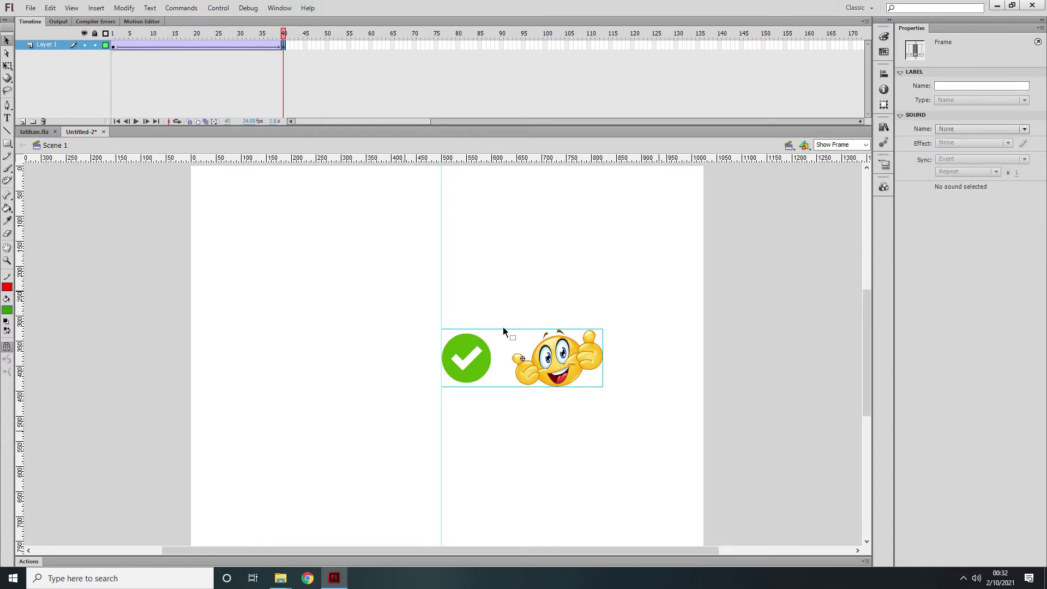
pyautogui.click(571, 369)
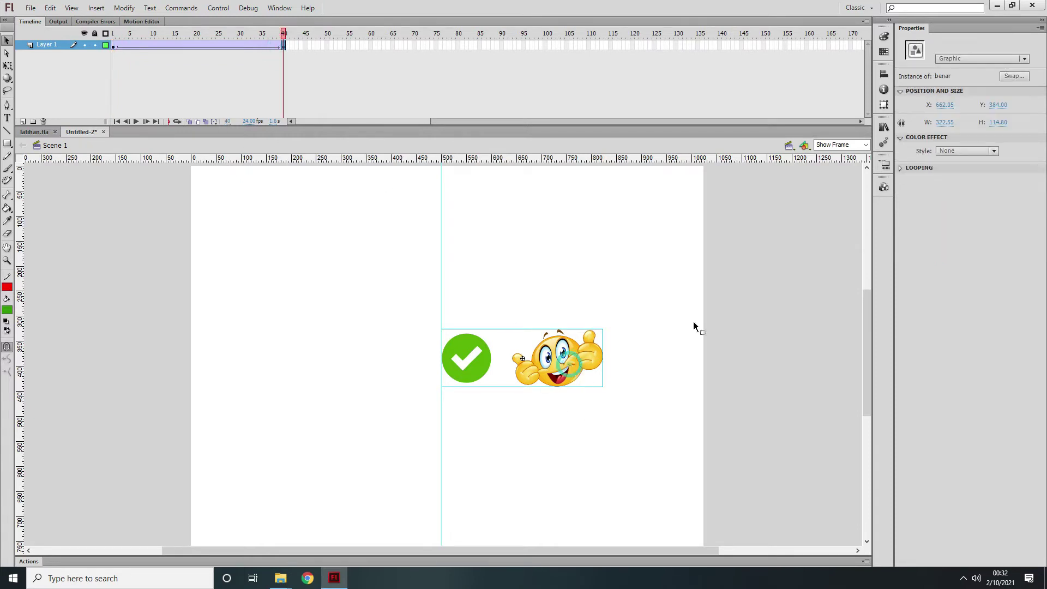
pyautogui.click(959, 153)
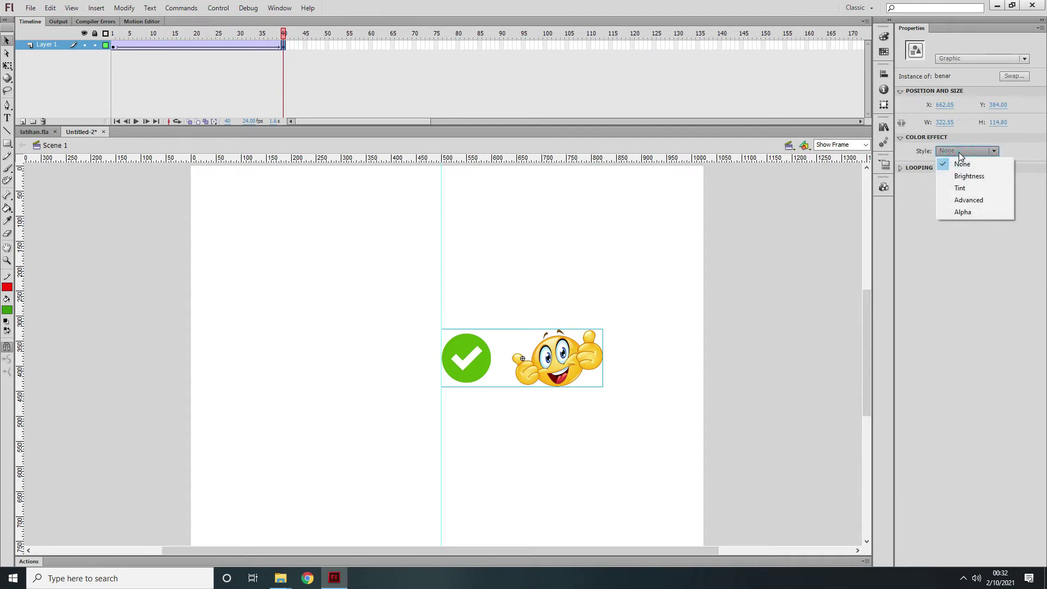
pyautogui.click(962, 212)
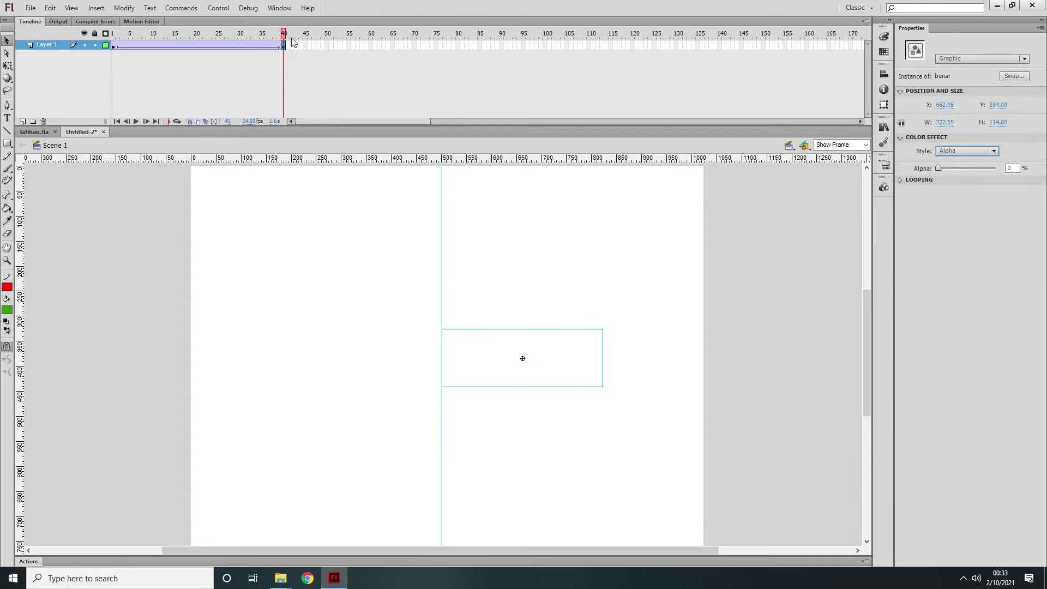
# Preview the fade of the benar symbol by scrubbing the timeline between frame 1 and frame 40
pyautogui.moveTo(284, 33); pyautogui.dragTo(113, 46)
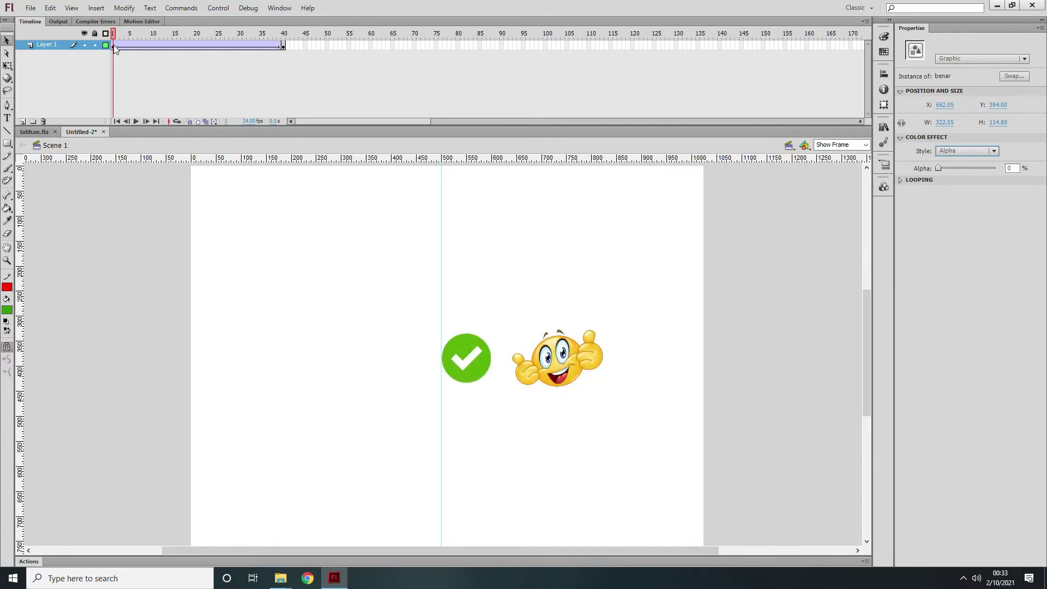
pyautogui.click(260, 64)
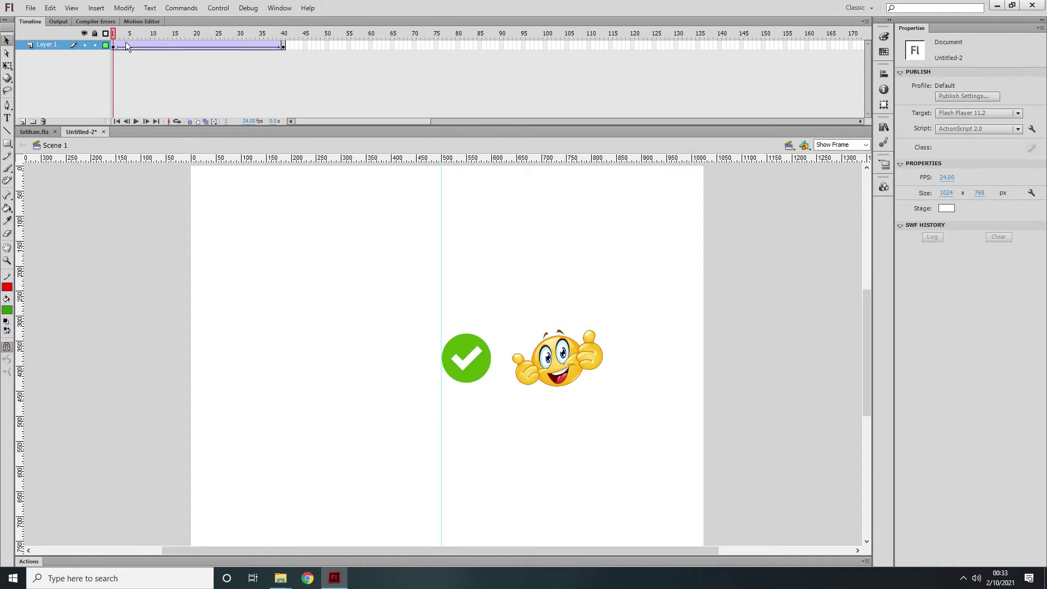
pyautogui.moveTo(113, 32); pyautogui.dragTo(284, 47)
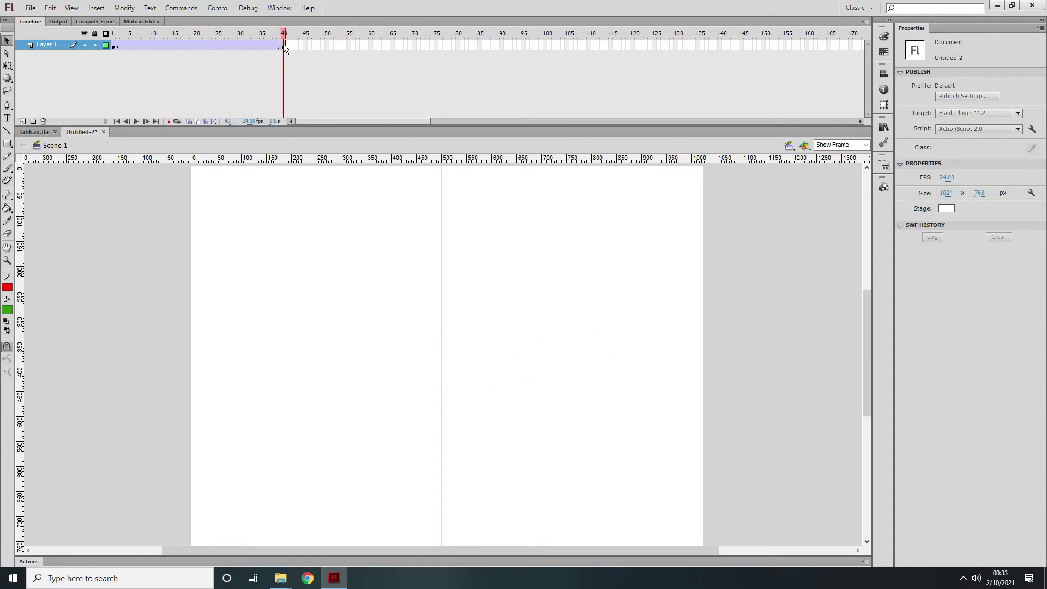
# Add a stop(); action to the frame 40 keyframe of Layer 1 and return the playhead to frame 1
pyautogui.click(283, 46)
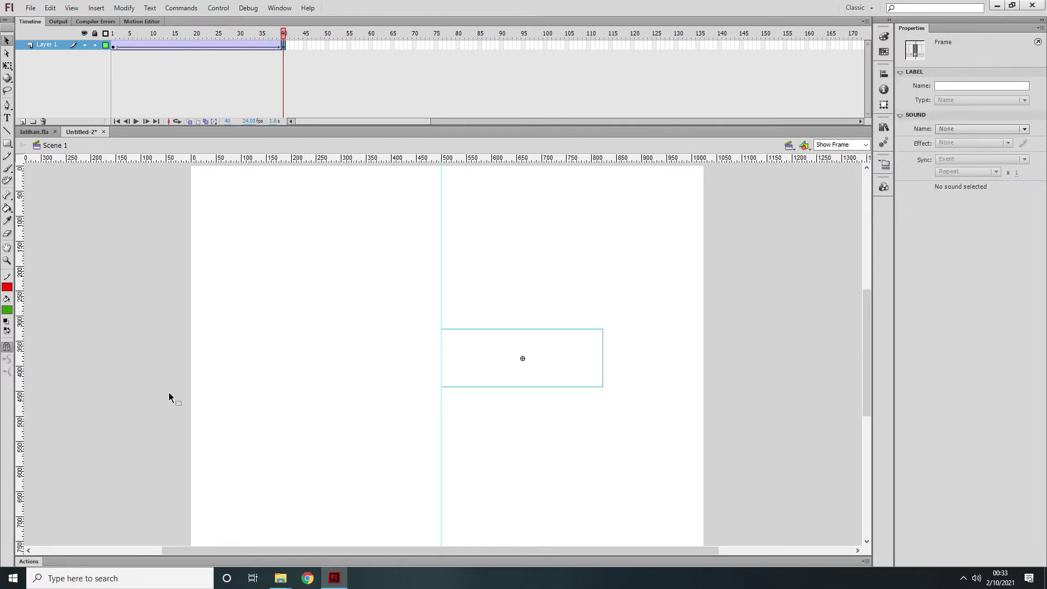
pyautogui.click(30, 562)
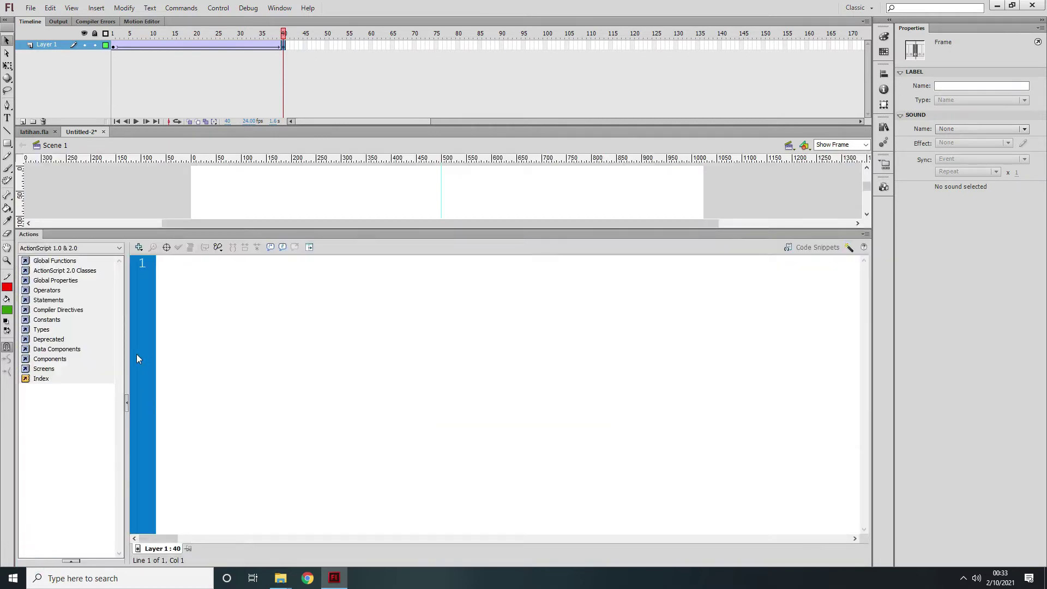
pyautogui.click(55, 261)
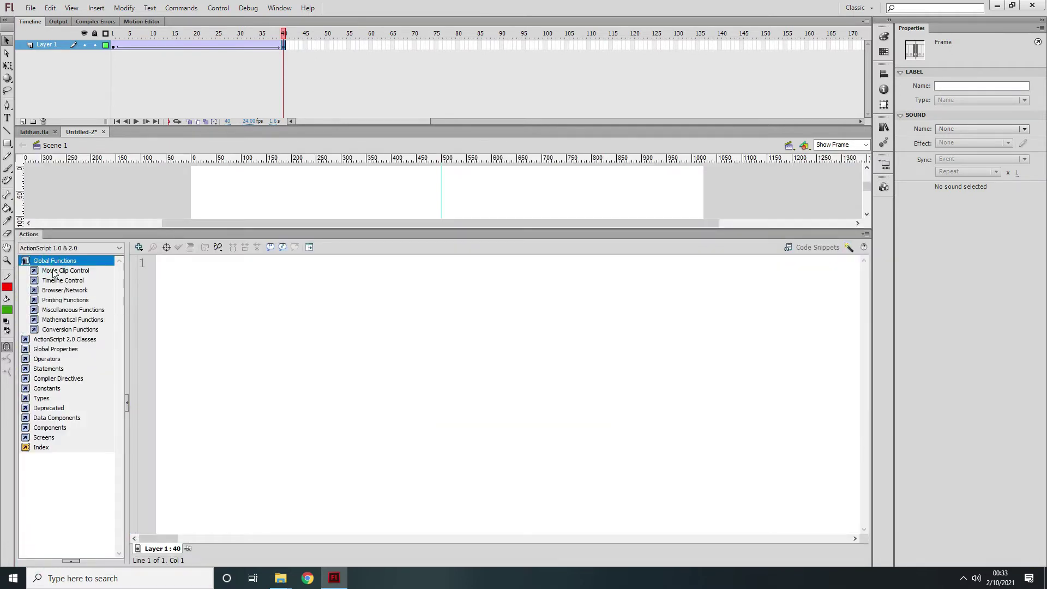
pyautogui.click(58, 281)
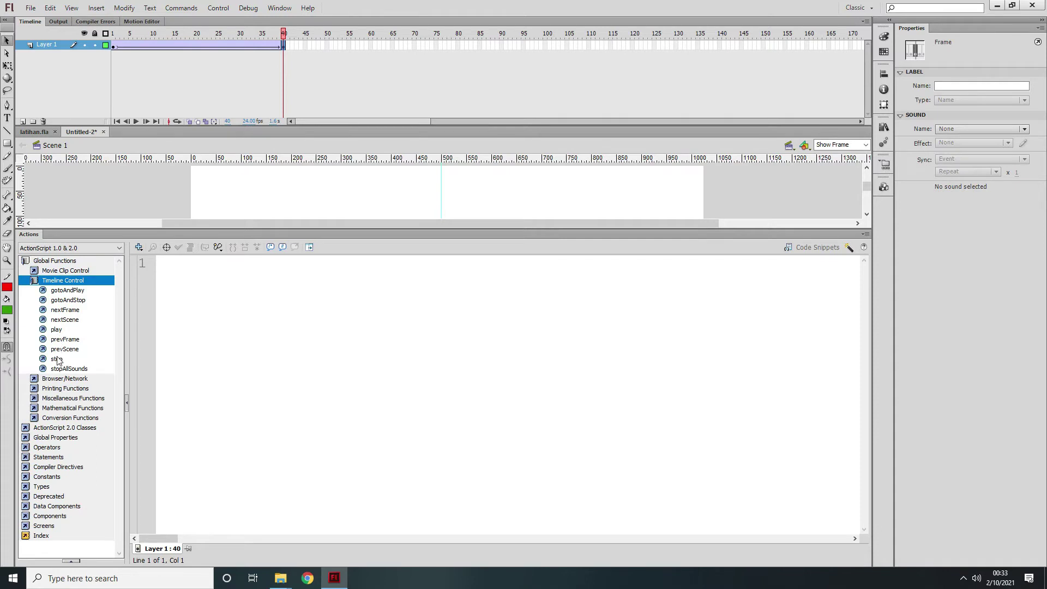
pyautogui.doubleClick(57, 359)
pyautogui.click(58, 281)
pyautogui.click(54, 261)
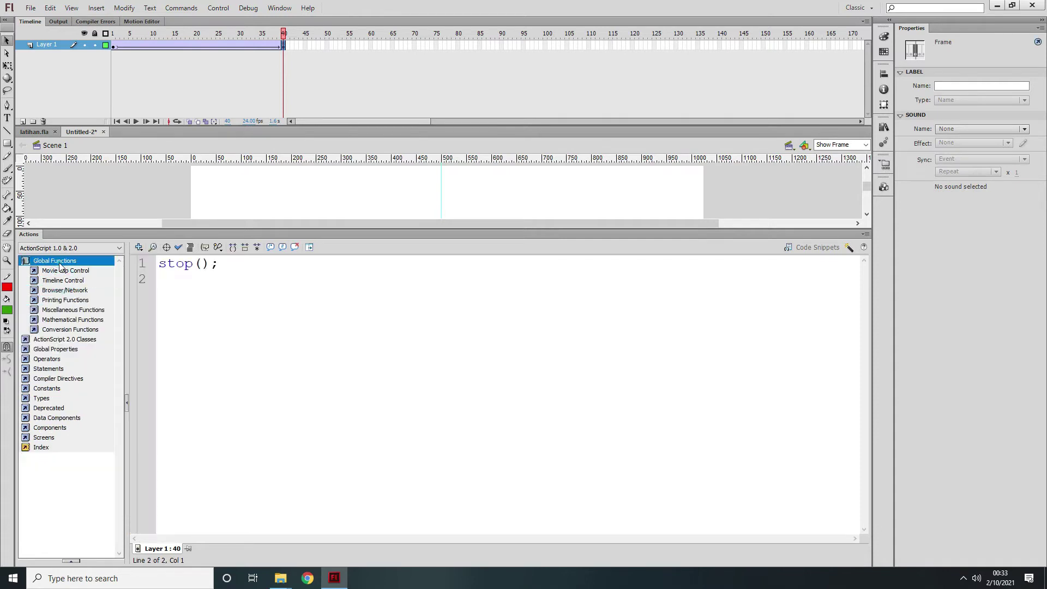
pyautogui.click(191, 257)
pyautogui.press('BackSpace')
pyautogui.moveTo(285, 35); pyautogui.dragTo(121, 66)
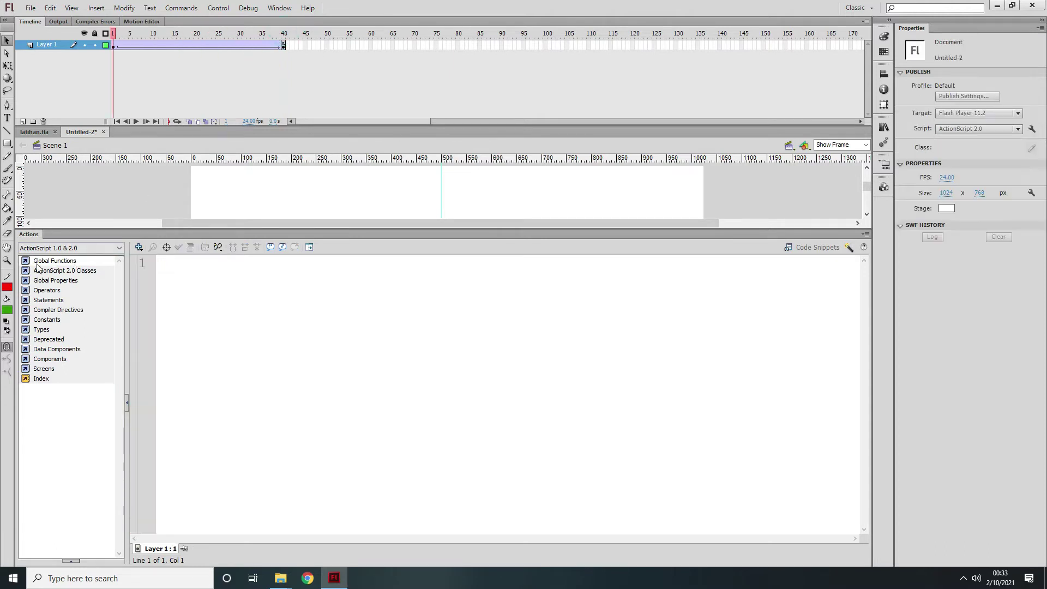
pyautogui.click(28, 233)
pyautogui.moveTo(113, 38)
pyautogui.mouseDown()
pyautogui.moveTo(279, 39)
pyautogui.moveTo(112, 41)
pyautogui.mouseUp()
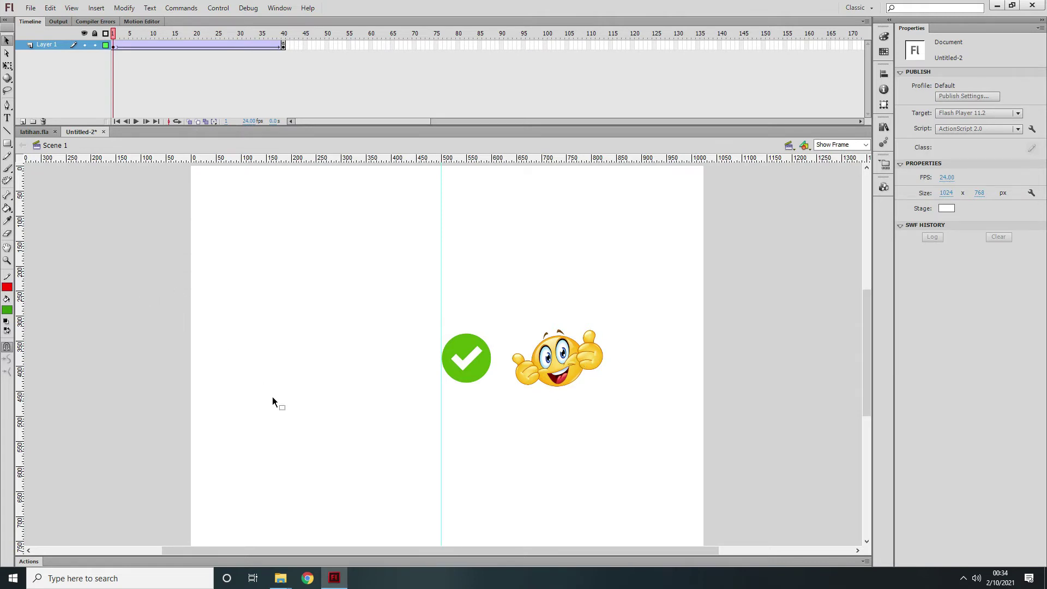
# Switch to File Explorer and open the Audio folder inside Bahan Desain
pyautogui.moveTo(280, 581)
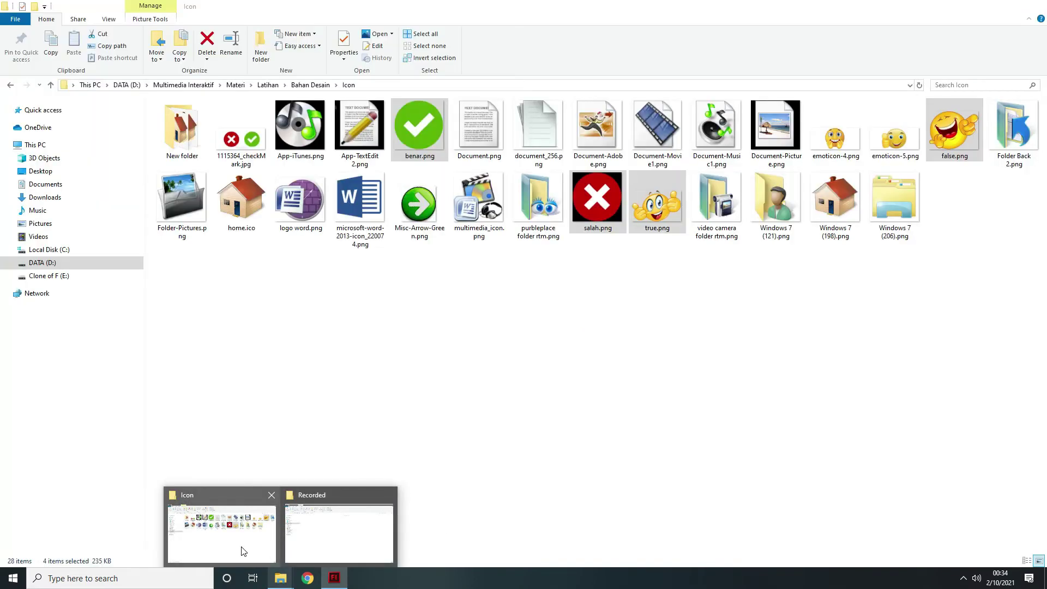
pyautogui.click(240, 547)
pyautogui.click(316, 397)
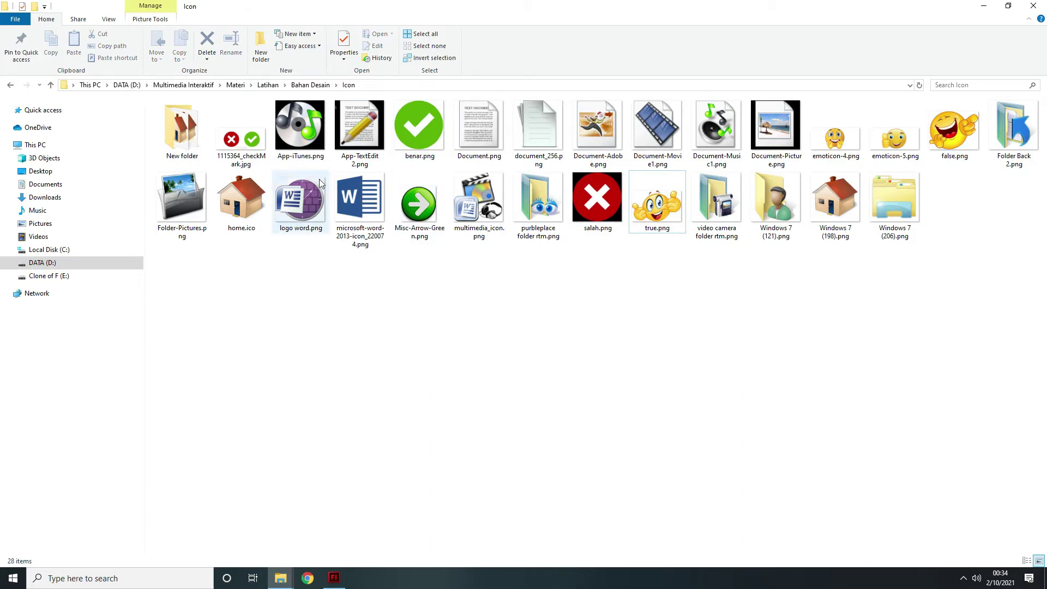
pyautogui.click(187, 120)
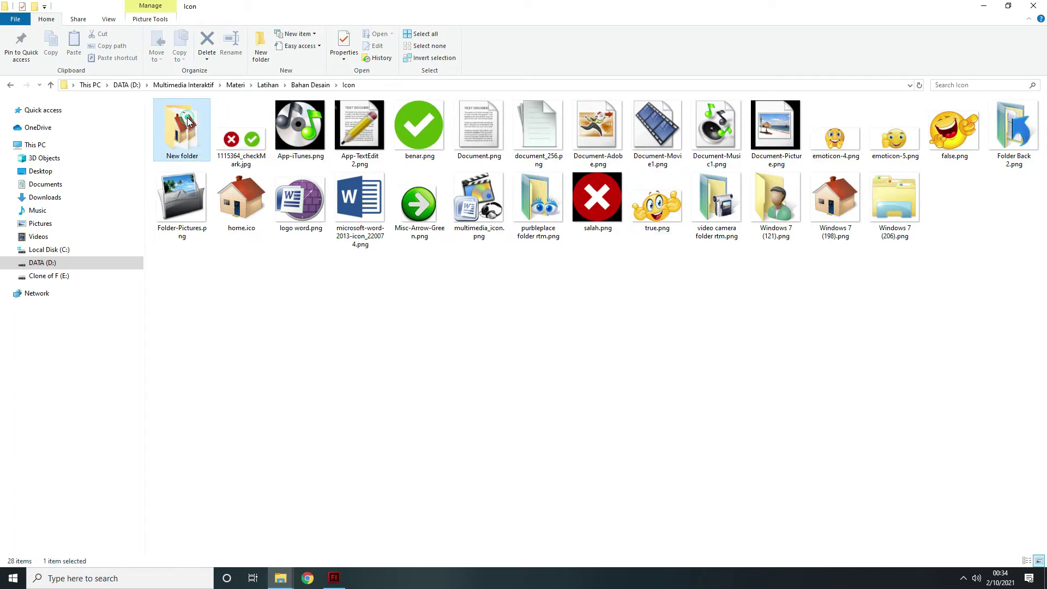
pyautogui.click(51, 85)
pyautogui.doubleClick(195, 132)
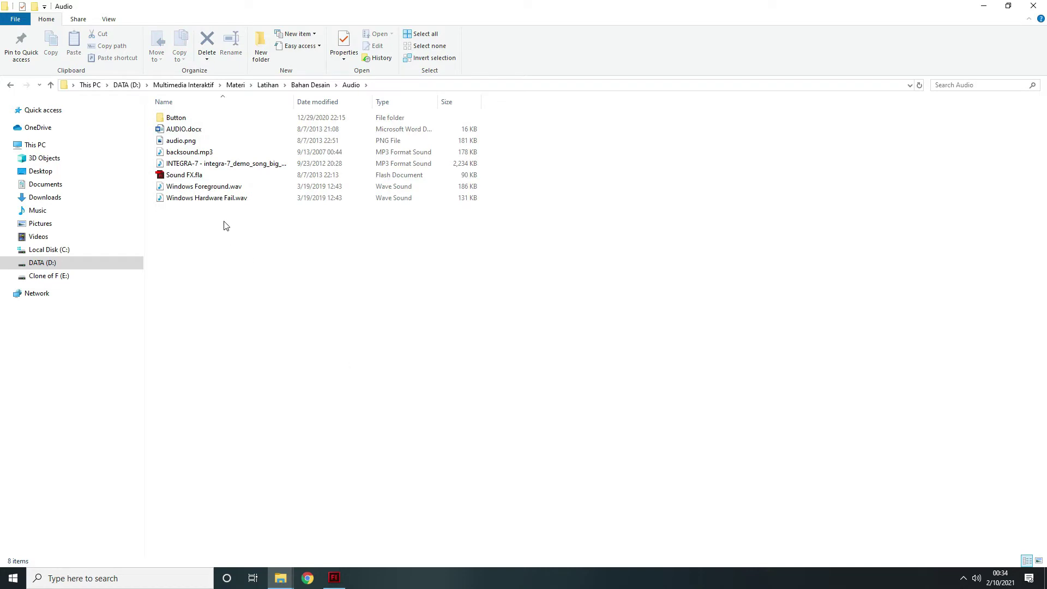
# Play Windows Foreground.wav and Windows Hardware Fail.wav in MPC-HC to audition them, closing the player when finished
pyautogui.click(225, 189)
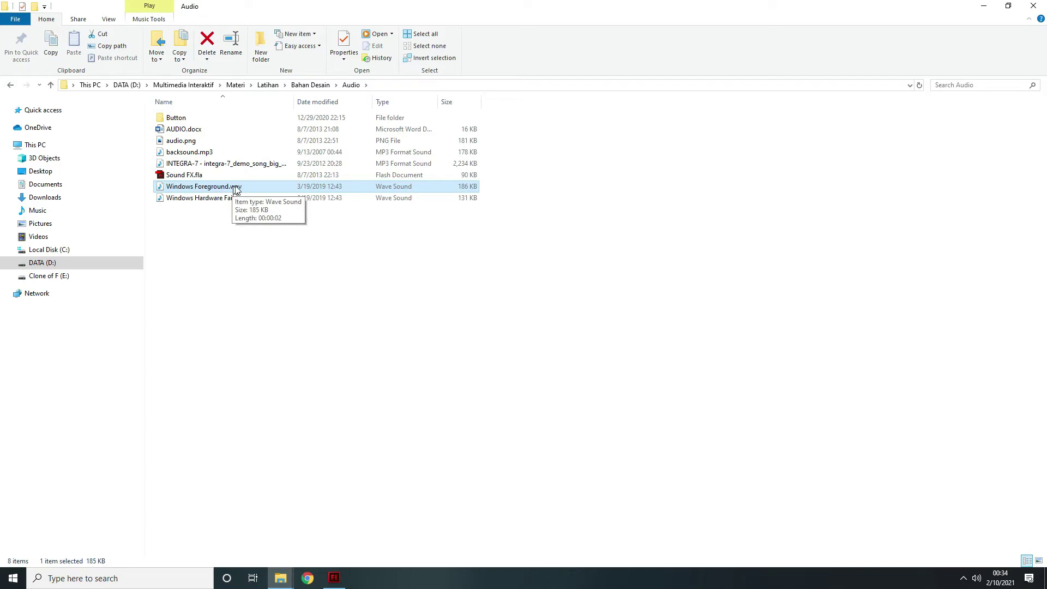
pyautogui.rightClick(242, 187)
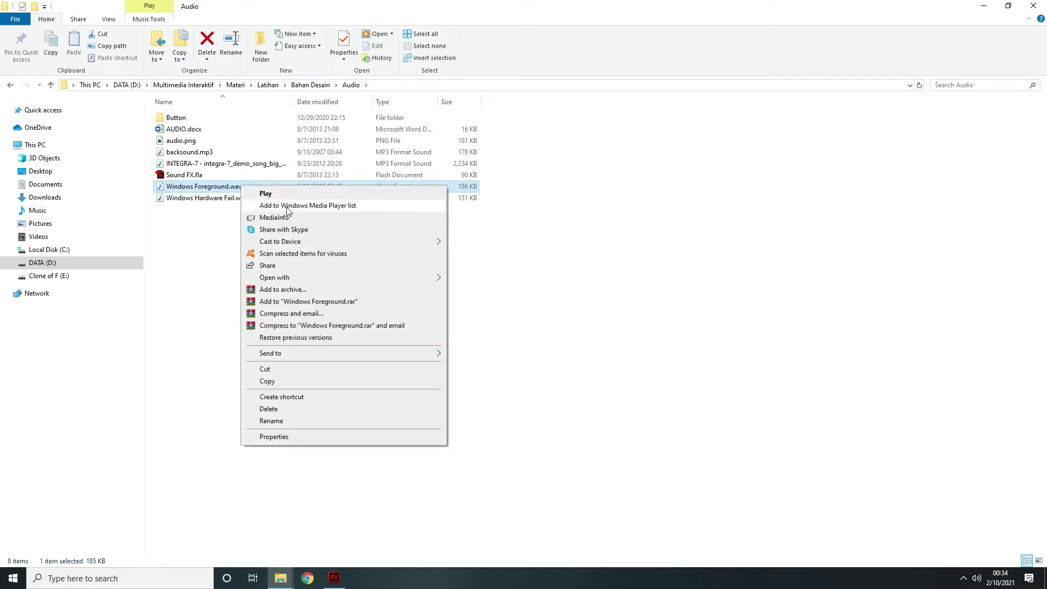
pyautogui.moveTo(351, 280)
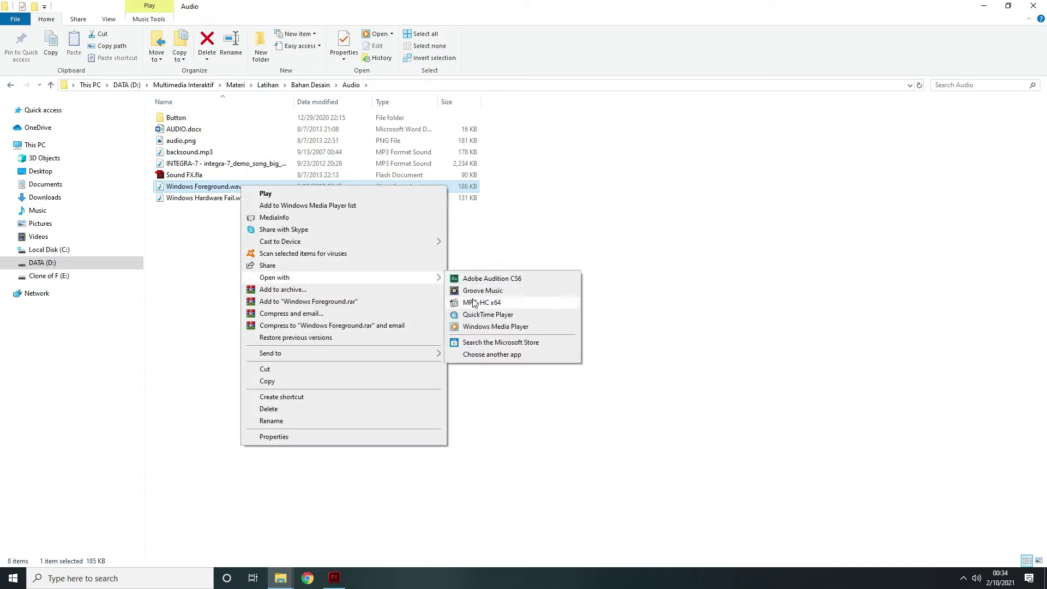
pyautogui.click(474, 303)
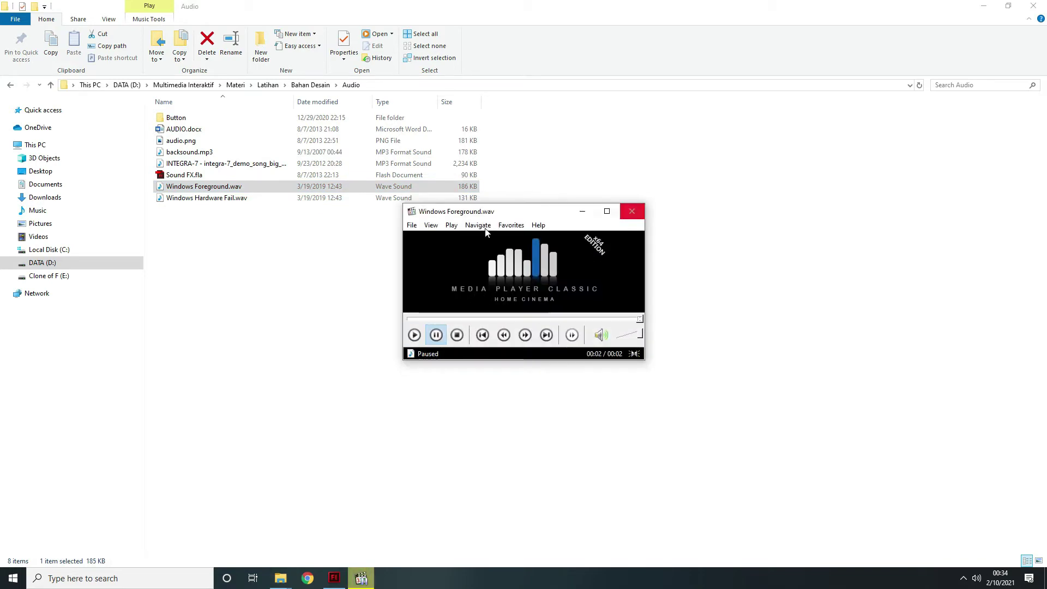
pyautogui.click(218, 200)
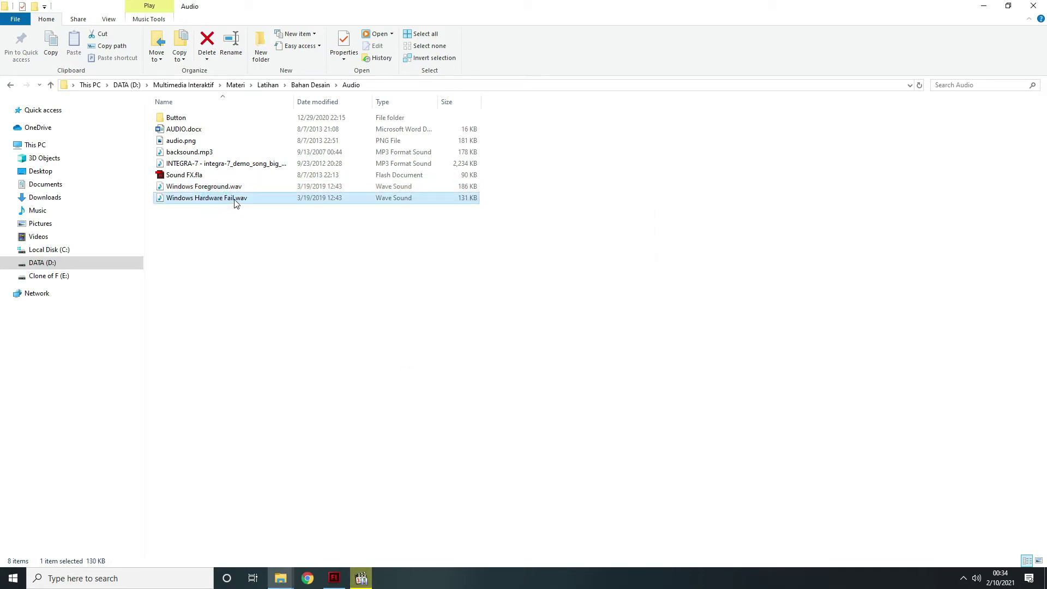
pyautogui.click(362, 579)
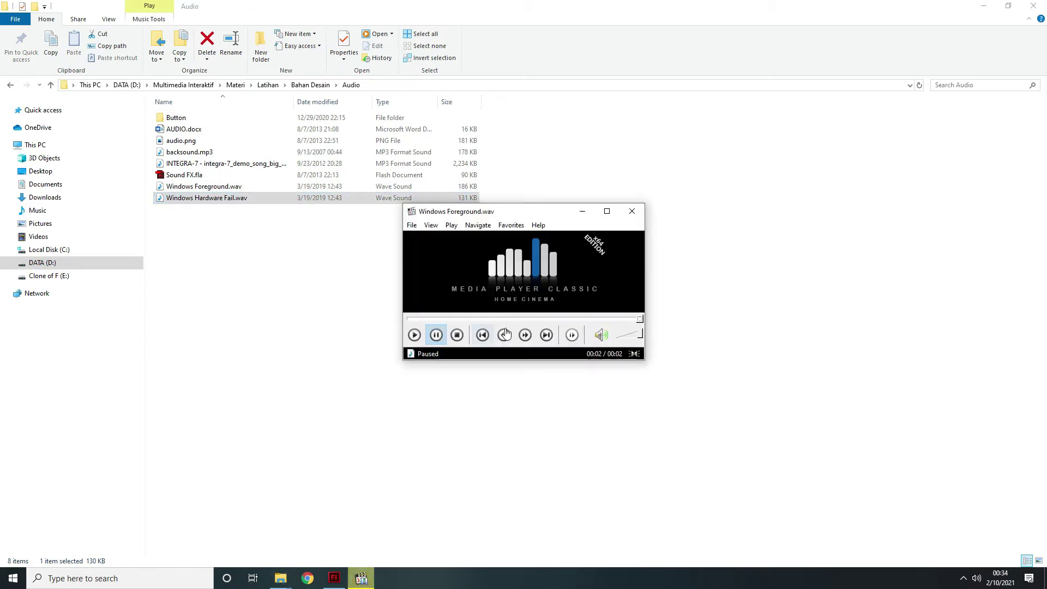
pyautogui.click(545, 338)
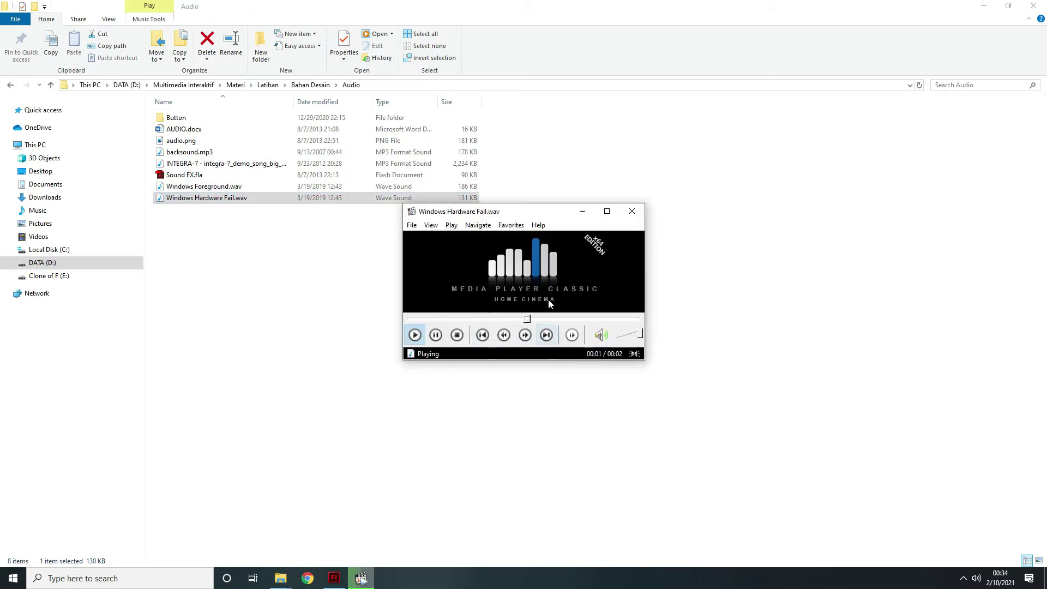
pyautogui.click(632, 211)
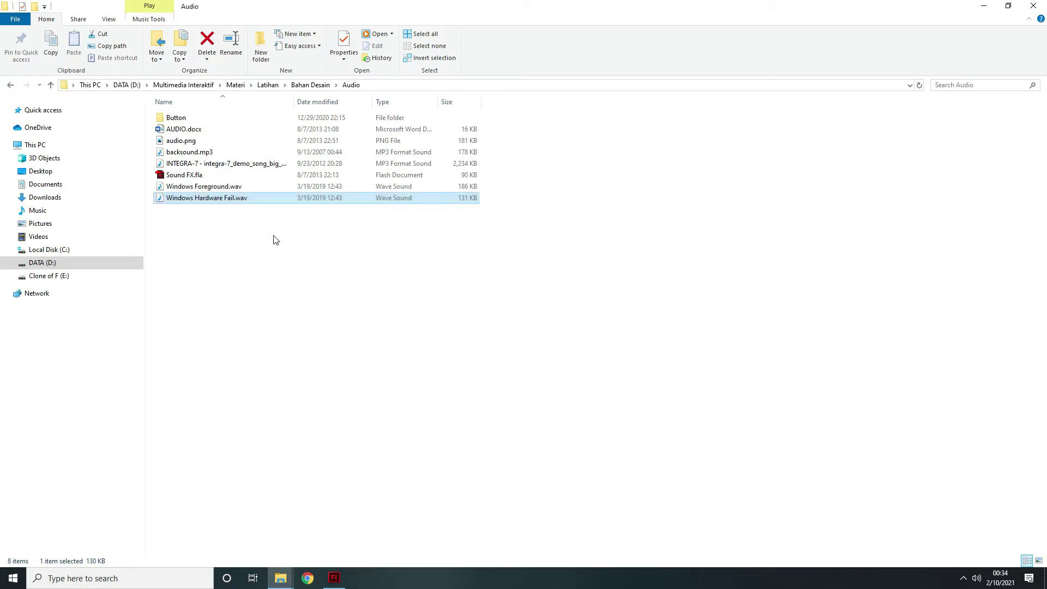
# Import Windows Foreground.wav and Windows Hardware Fail.wav from the Audio folder into the untitled Flash document
pyautogui.click(273, 236)
pyautogui.click(240, 185)
pyautogui.keyDown('shift'); pyautogui.click(246, 198); pyautogui.keyUp('shift')
pyautogui.moveTo(268, 190); pyautogui.dragTo(345, 385)
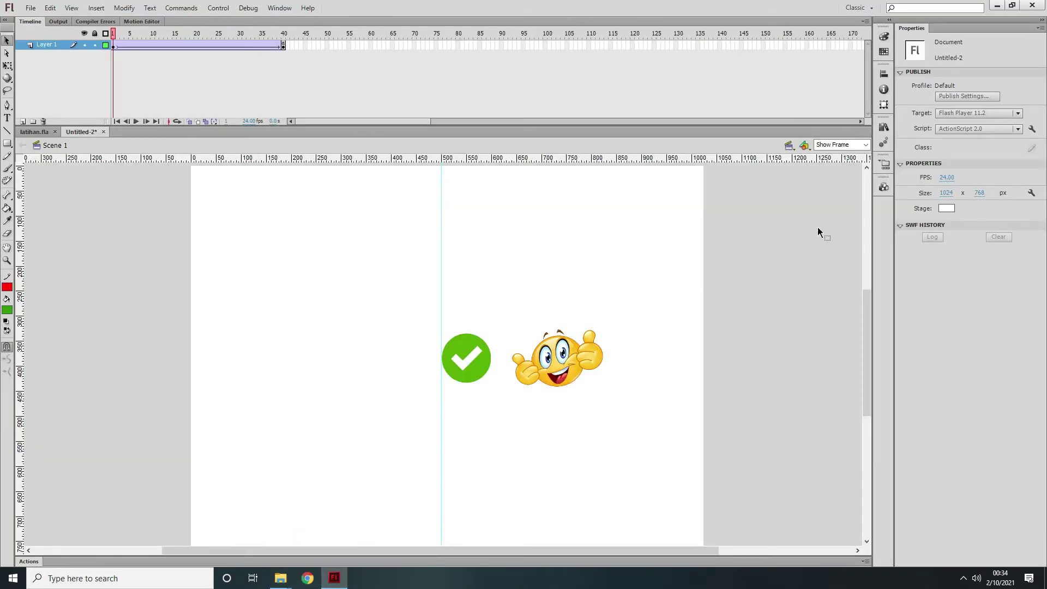
# Preview the imported Windows Foreground.wav and Windows Hardware Fail.wav sounds in the document's library
pyautogui.click(884, 127)
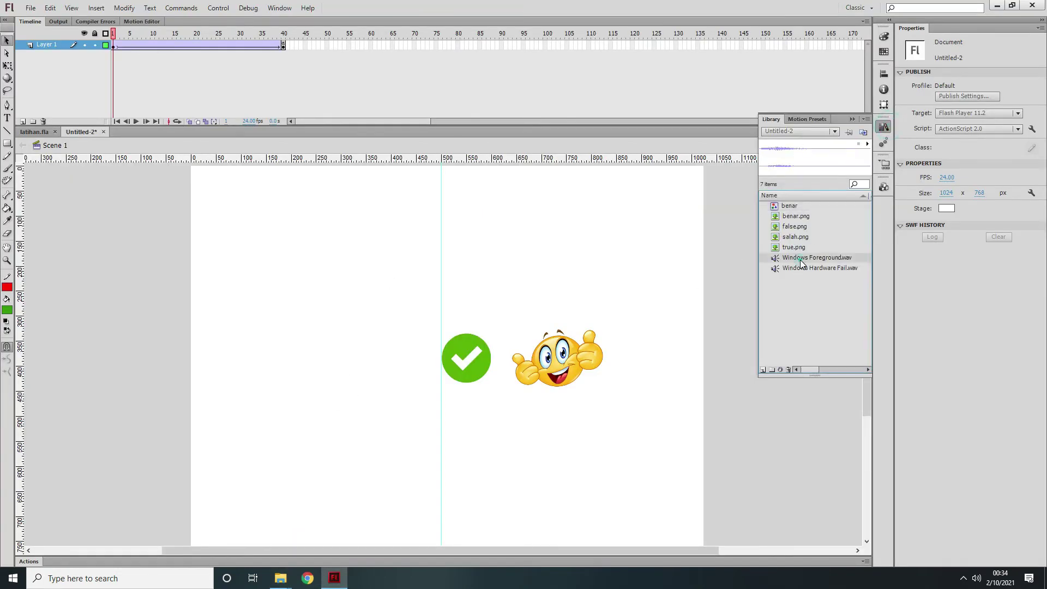
pyautogui.click(866, 144)
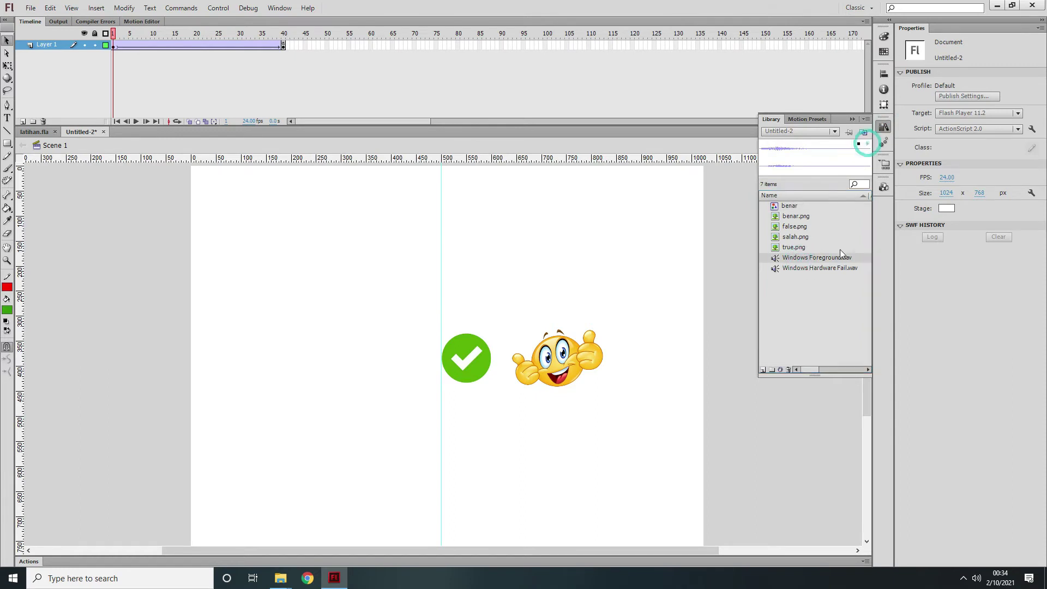
pyautogui.click(830, 267)
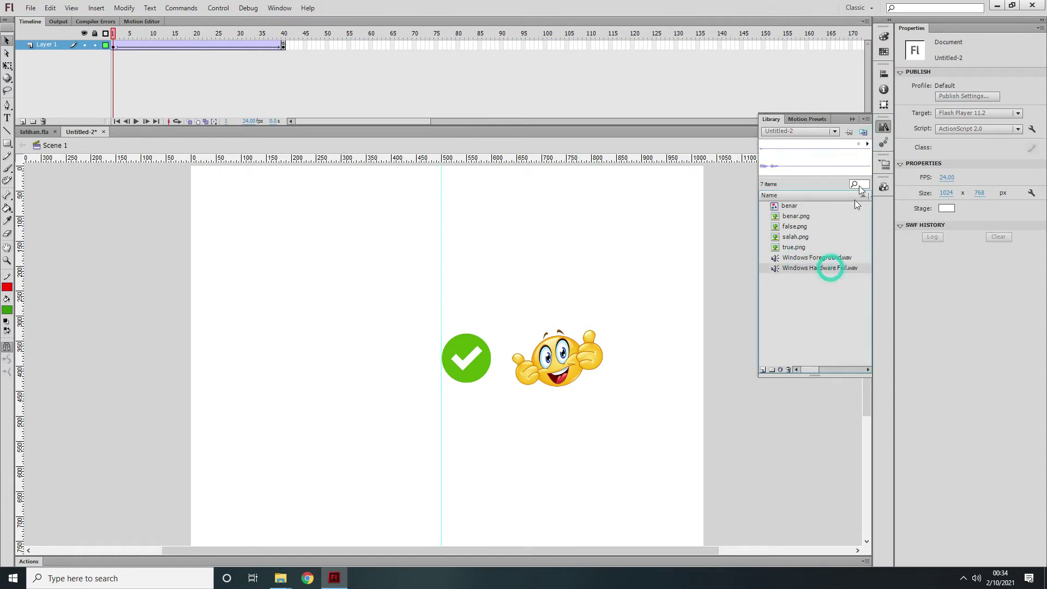
pyautogui.click(867, 143)
pyautogui.click(851, 120)
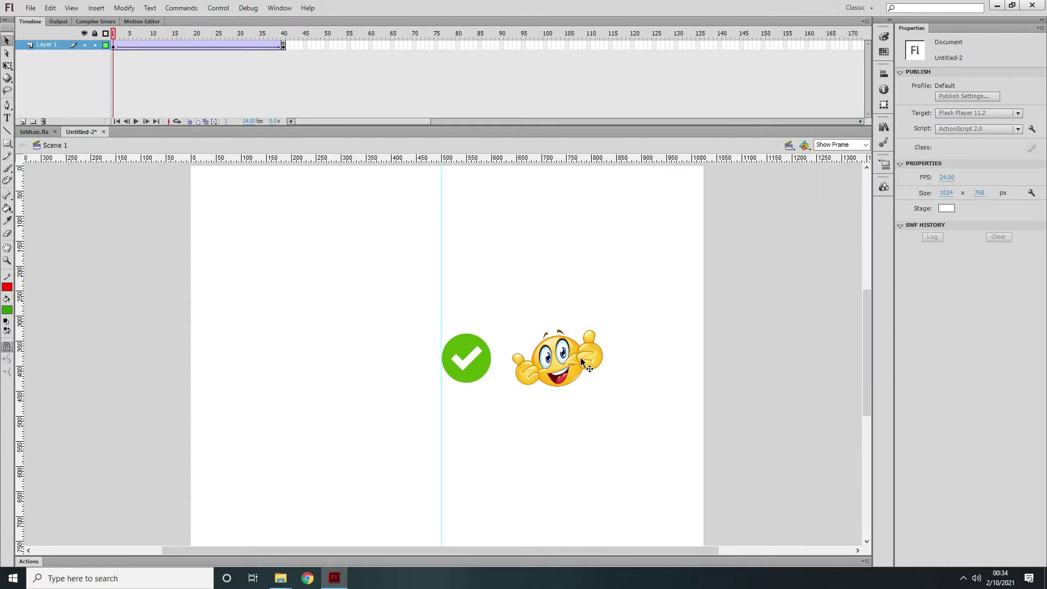
# Assign the Windows Foreground.wav sound to the frame 1 keyframe of Layer 1
pyautogui.click(113, 46)
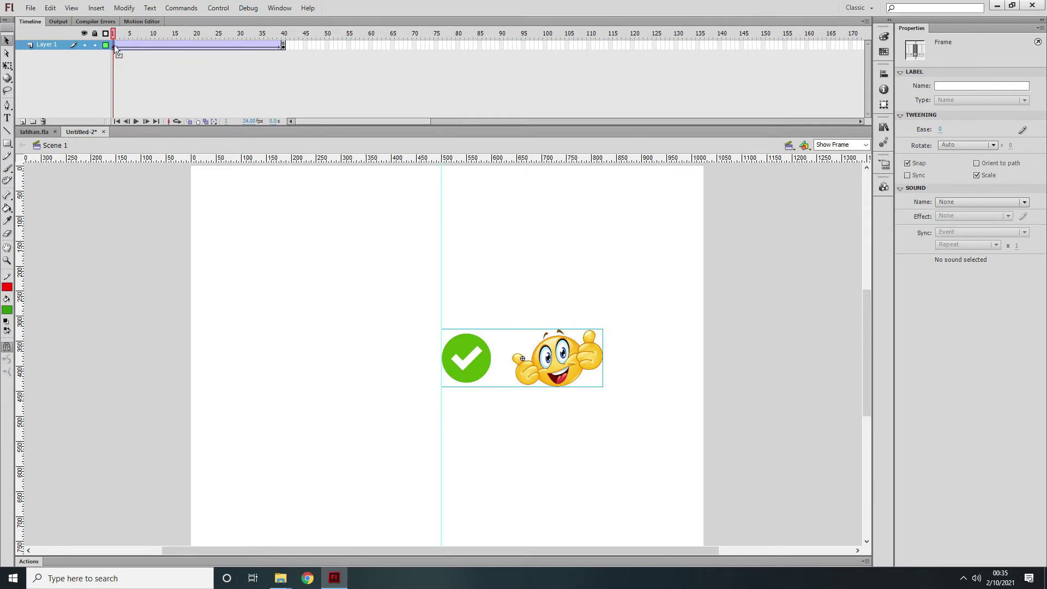
pyautogui.click(972, 202)
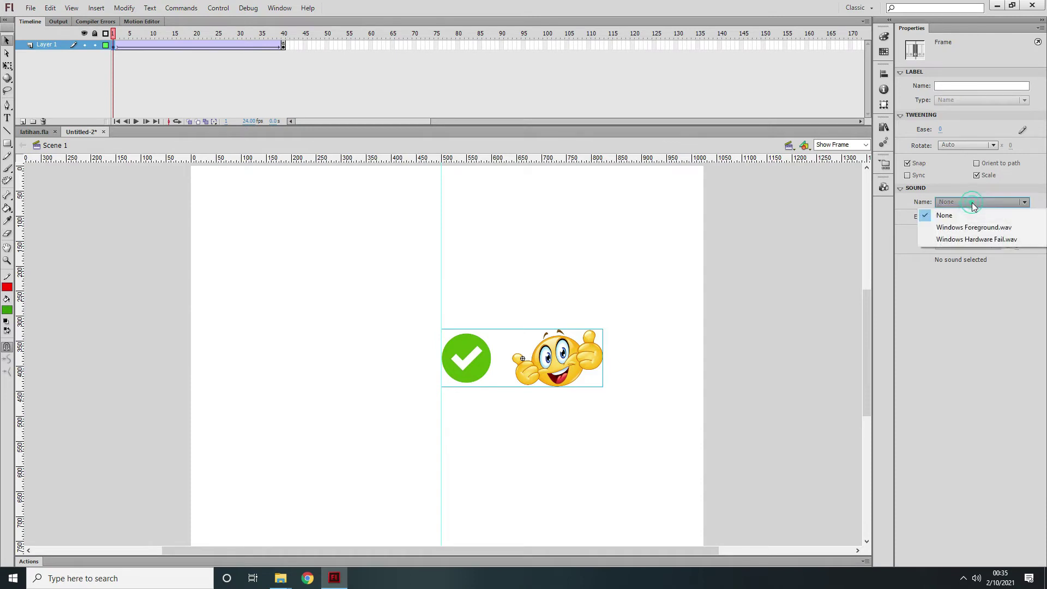
pyautogui.click(987, 227)
pyautogui.click(822, 249)
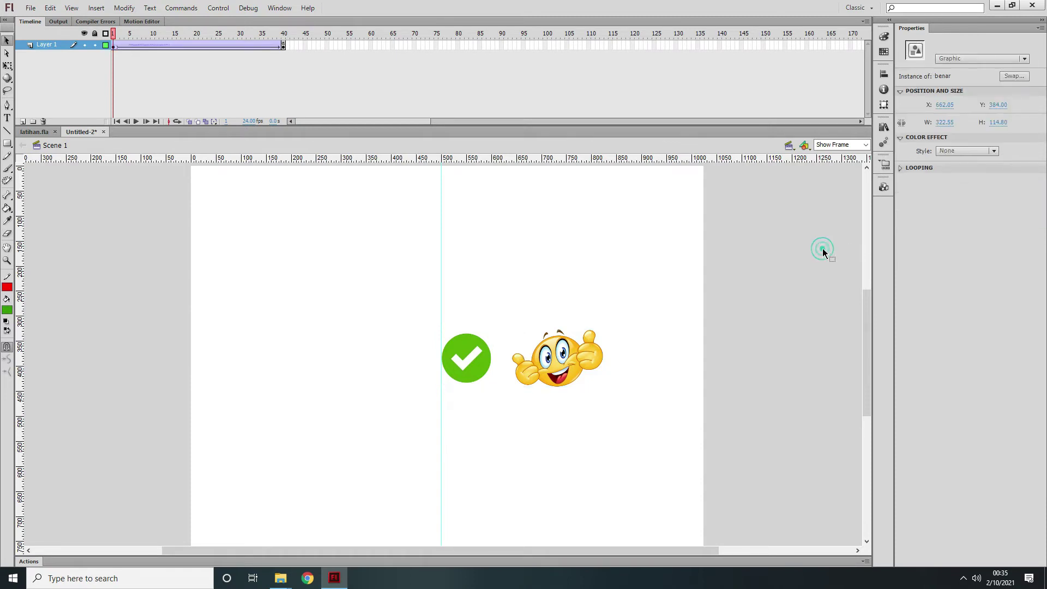
pyautogui.click(116, 46)
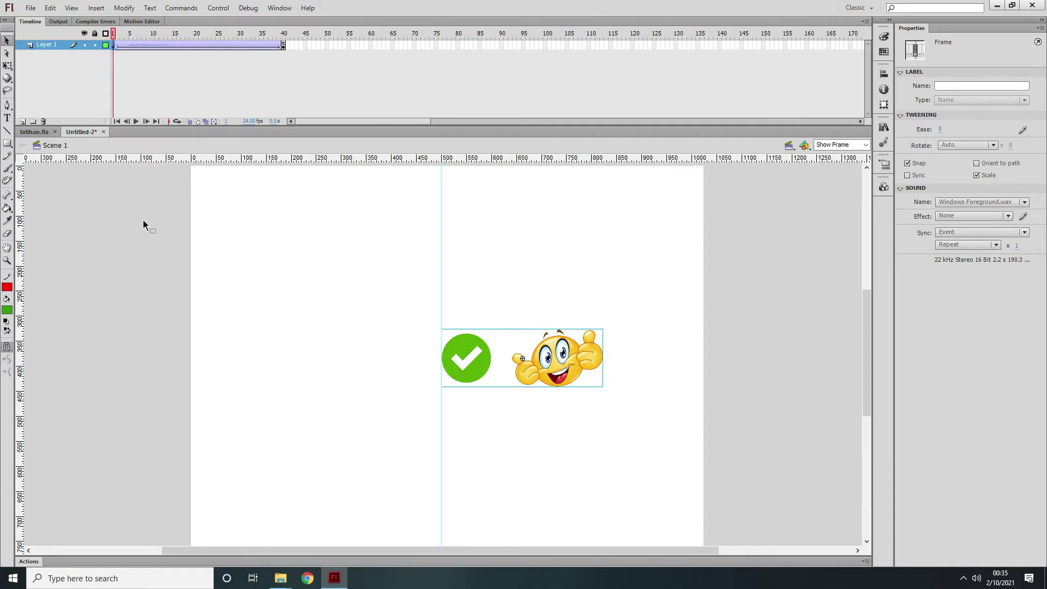
# Save the document as benar in the New Project 2020 folder and test the movie
pyautogui.hotkey('ctrl', 's')
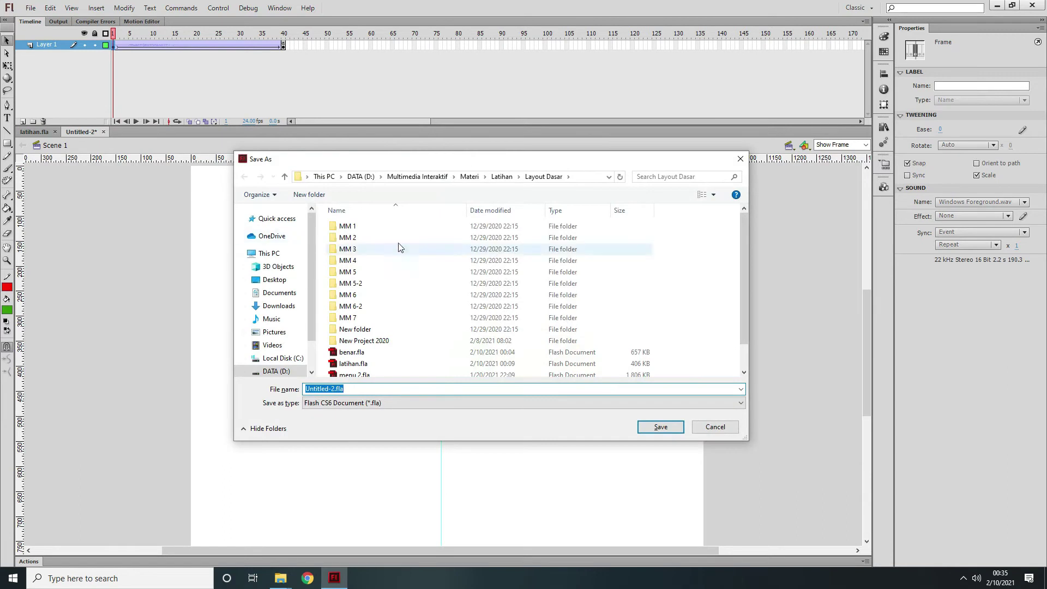
pyautogui.doubleClick(375, 340)
pyautogui.scroll(-5, 433, 324)
pyautogui.click(382, 391)
pyautogui.write('benar')
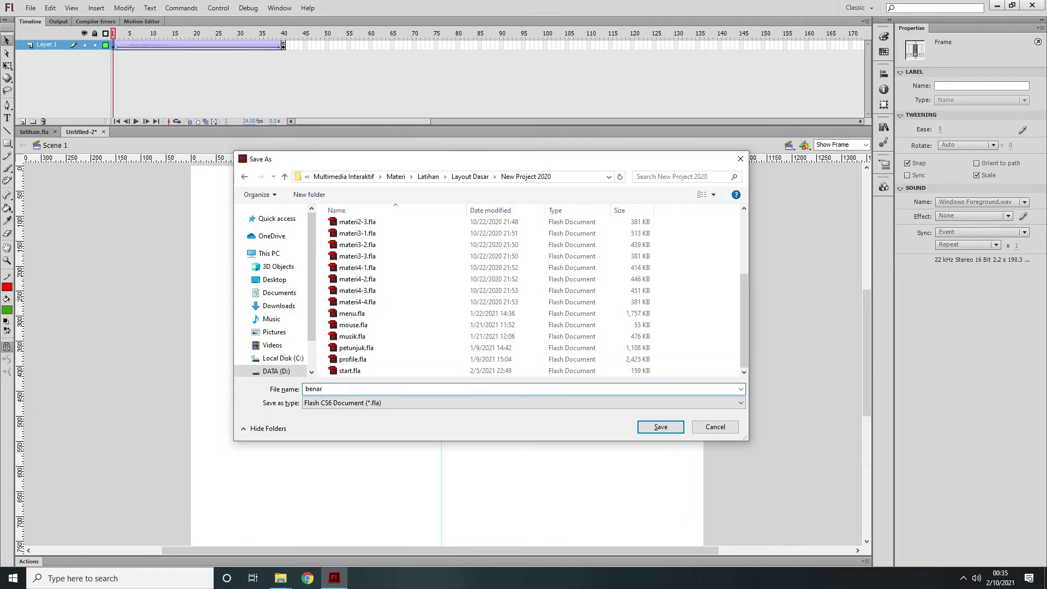
pyautogui.press('Return')
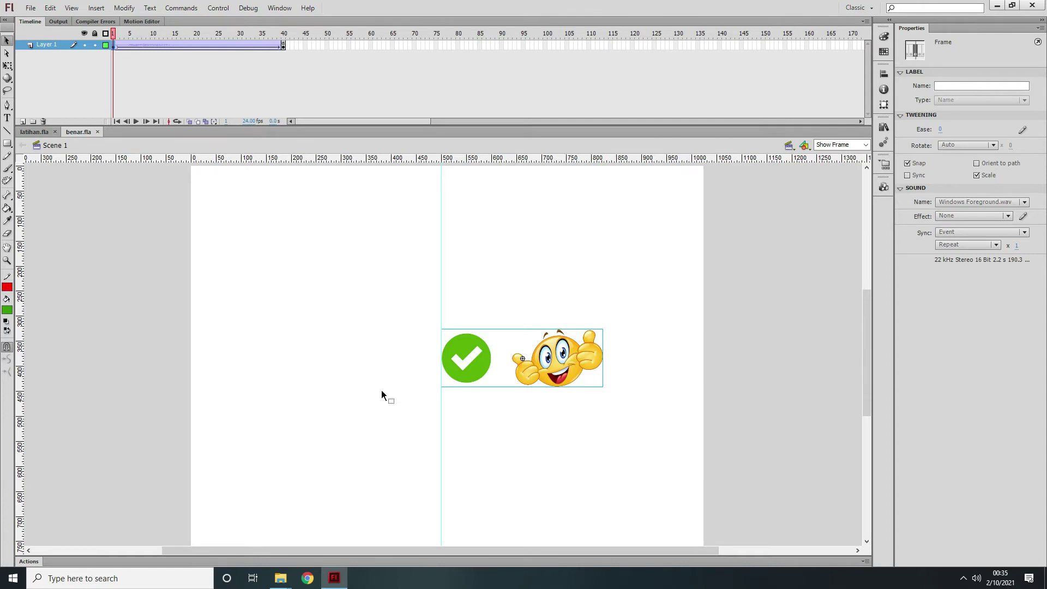
pyautogui.hotkey('ctrl', 'Return')
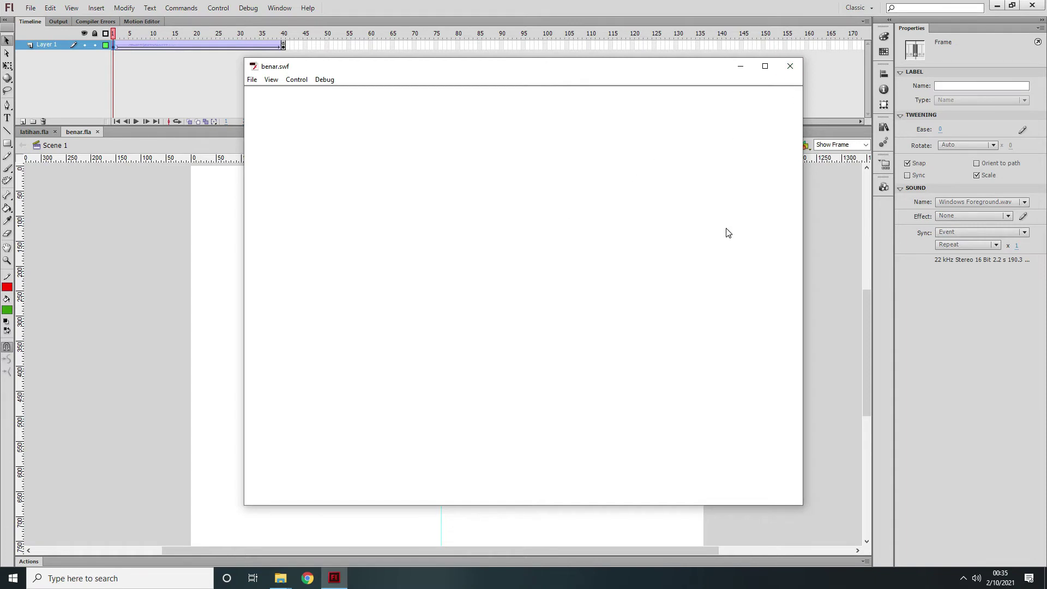
# Close the movie preview and save a copy of the document as salah in the New Project 2020 folder
pyautogui.click(790, 67)
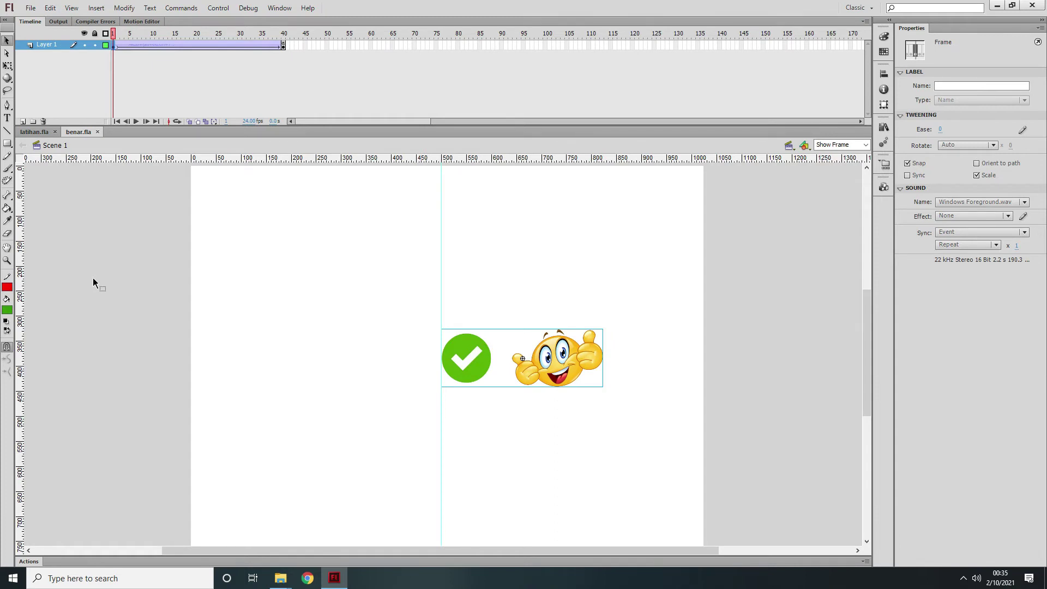
pyautogui.hotkey('ctrl', 'shift', 's')
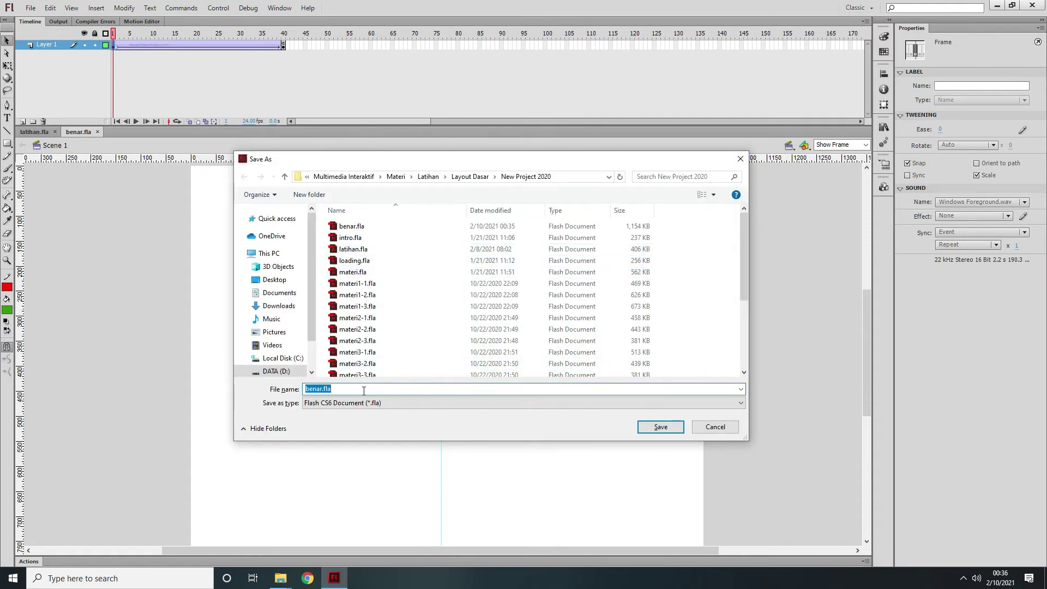
pyautogui.write('salah')
pyautogui.click(651, 431)
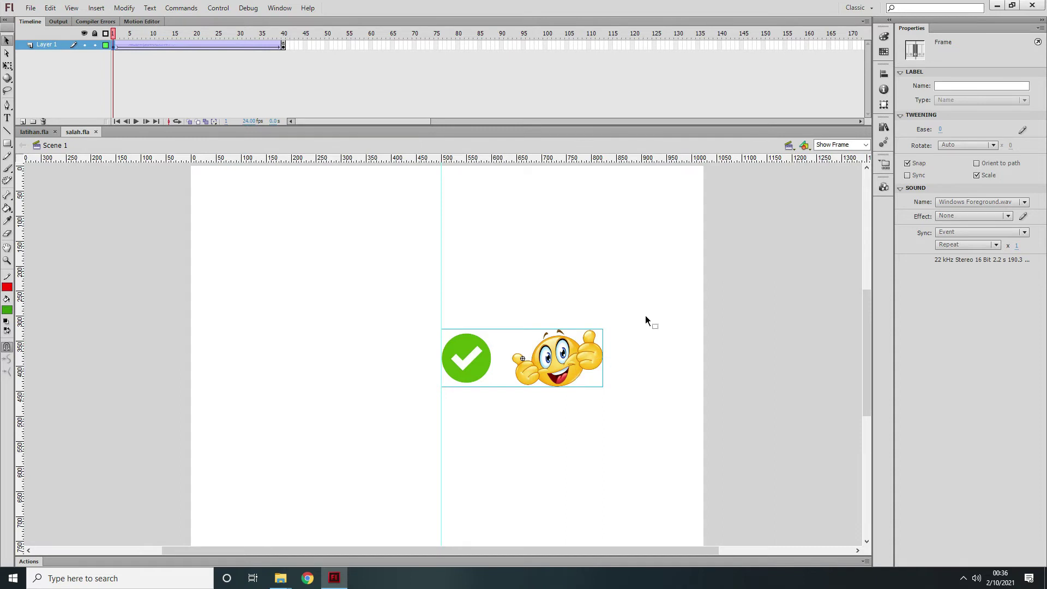
# Preview the salah.png and false.png images in the document's library
pyautogui.click(883, 126)
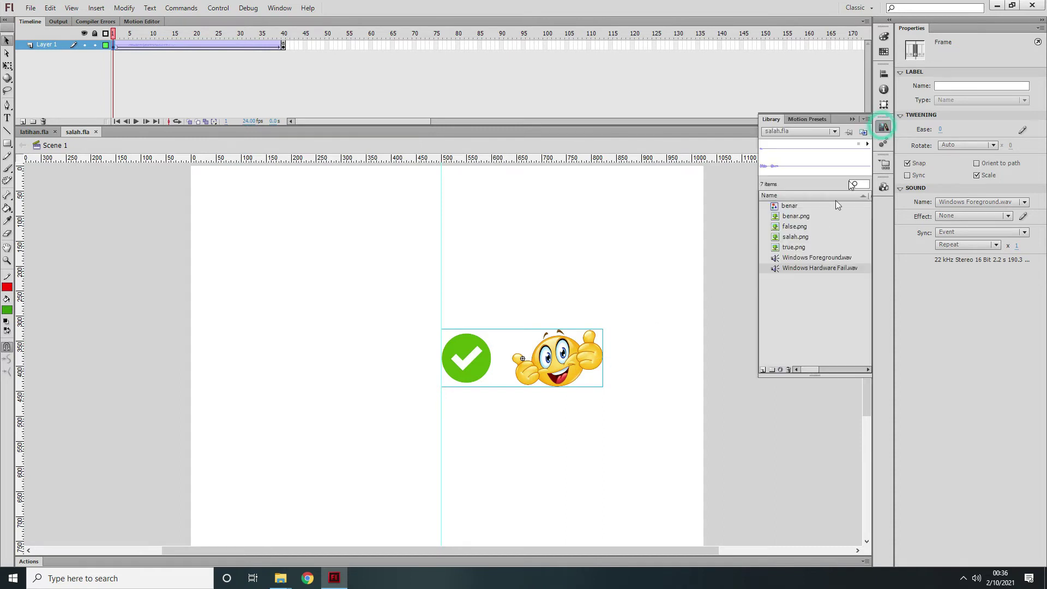
pyautogui.click(794, 238)
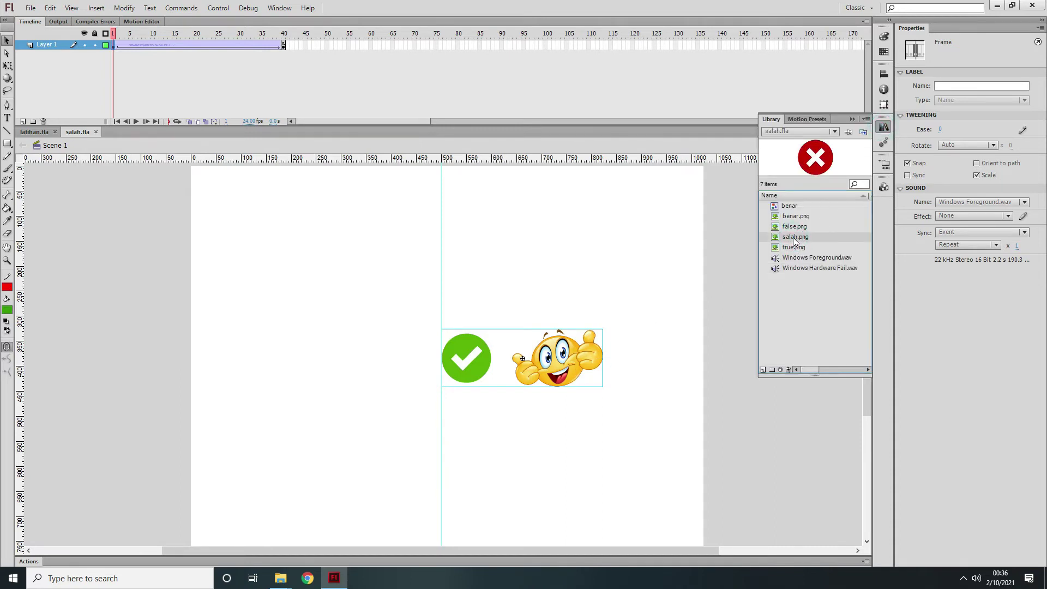
pyautogui.click(797, 227)
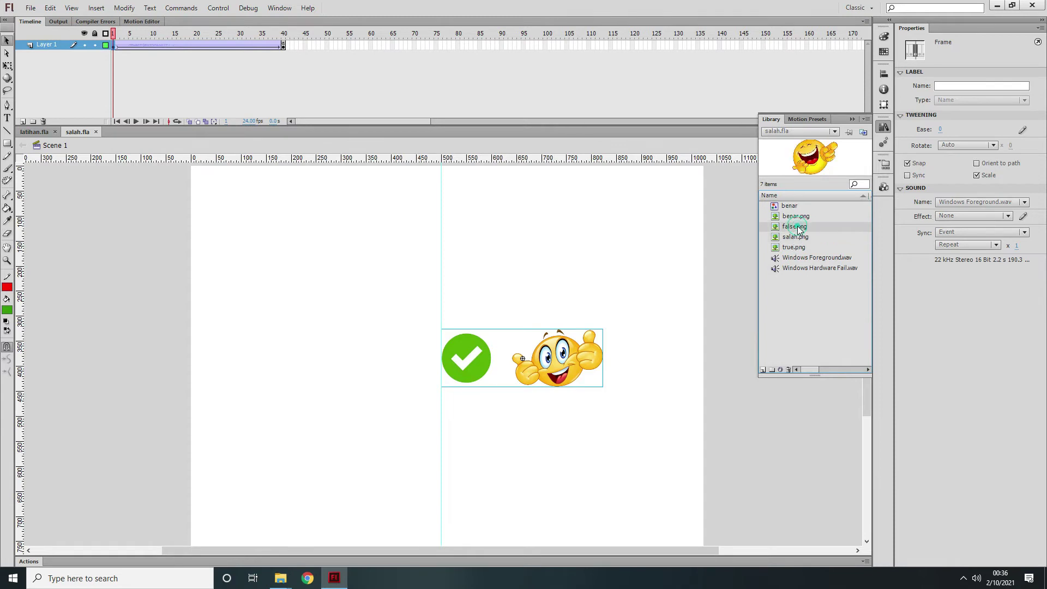
pyautogui.click(797, 237)
pyautogui.click(797, 226)
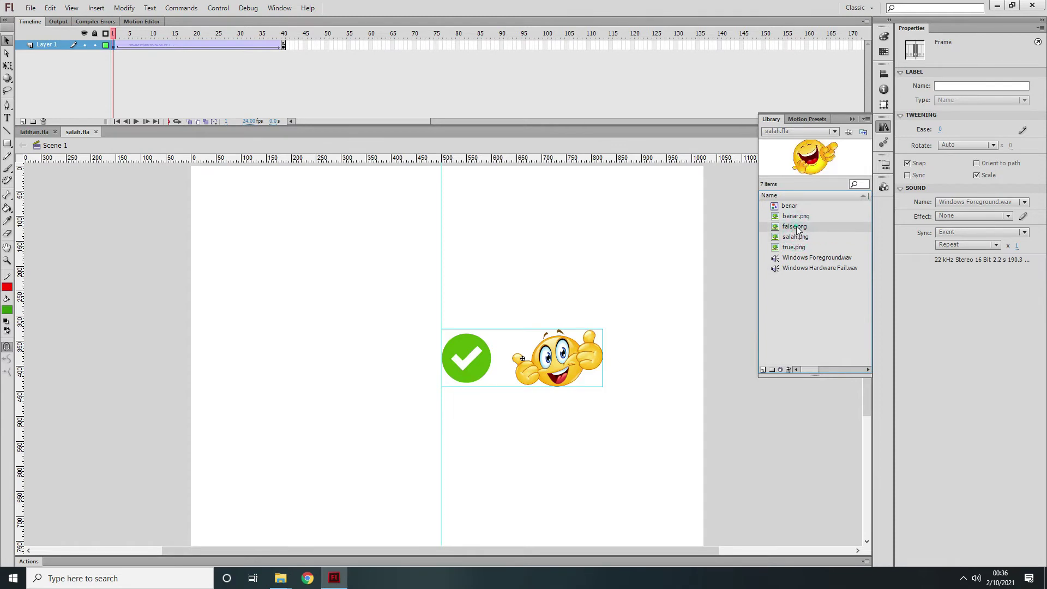
pyautogui.click(727, 249)
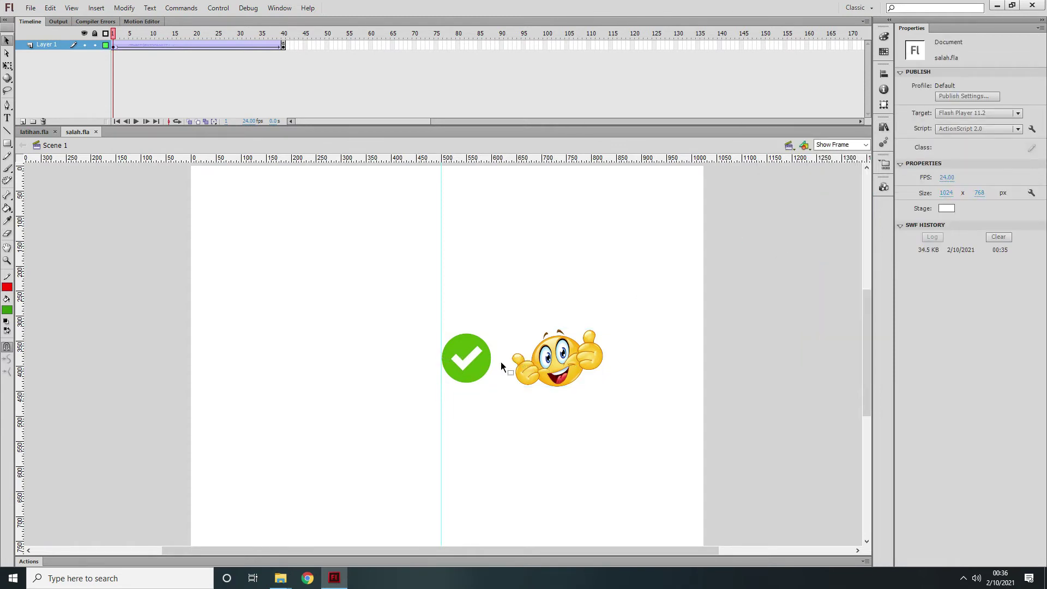
# Open the benar graphic symbol on the stage for editing and select its green check mark bitmap
pyautogui.click(480, 365)
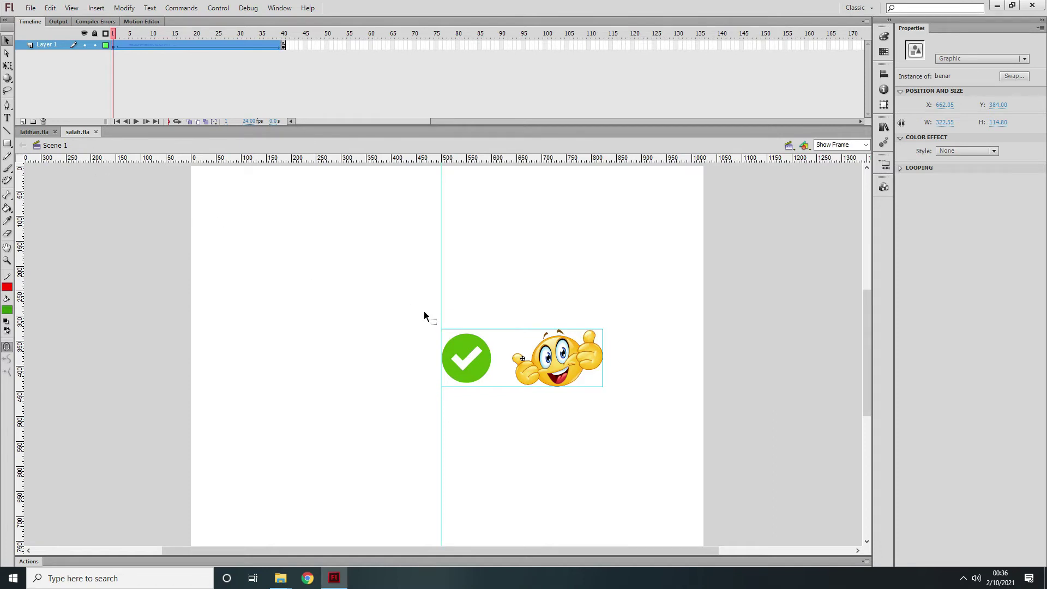
pyautogui.doubleClick(562, 370)
pyautogui.click(557, 269)
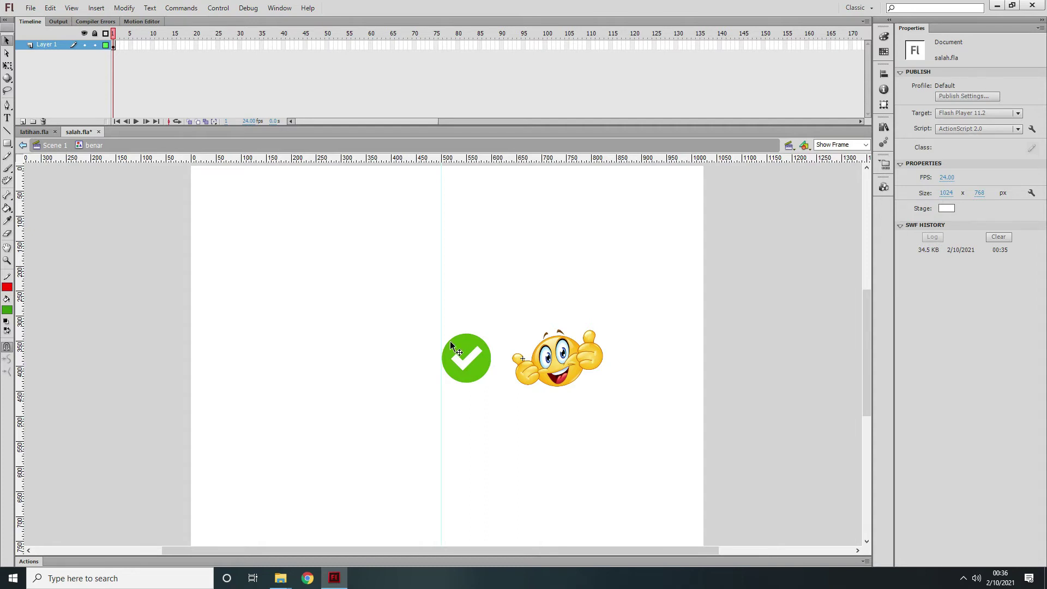
pyautogui.click(470, 354)
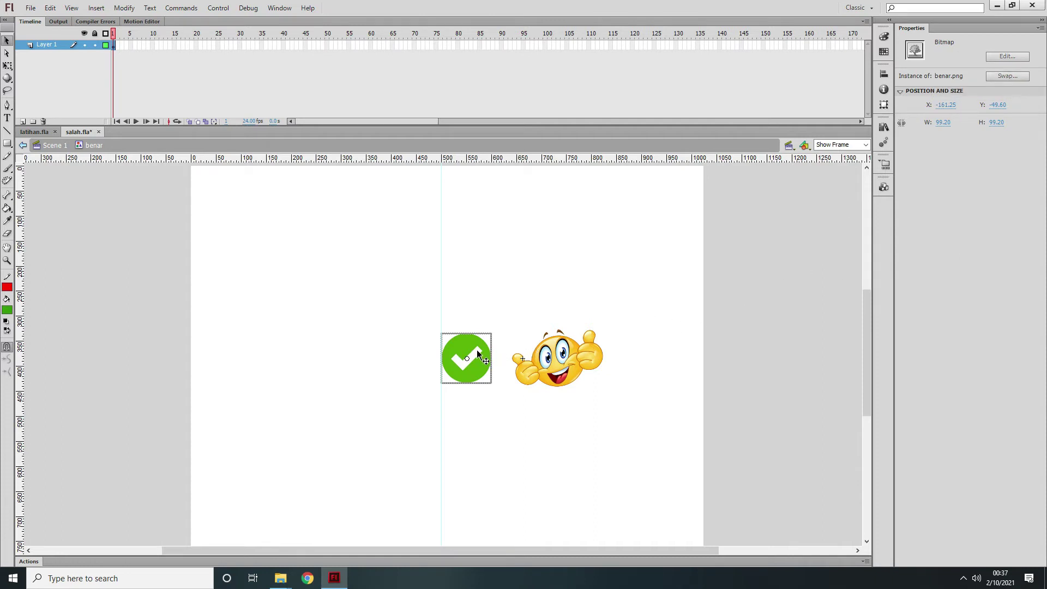
pyautogui.click(883, 126)
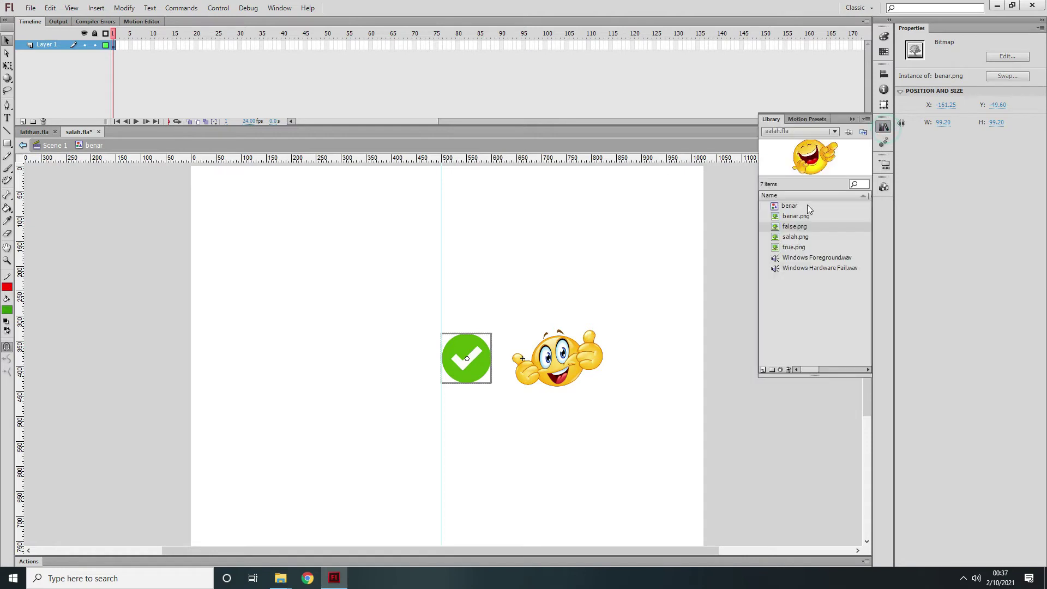
pyautogui.click(471, 350)
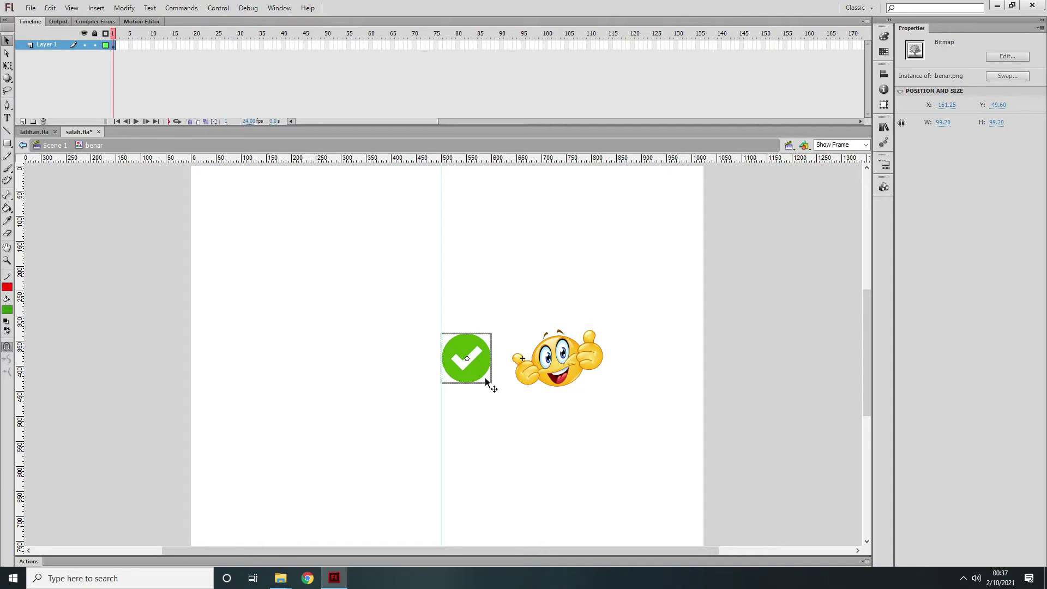
pyautogui.click(96, 9)
pyautogui.moveTo(116, 10)
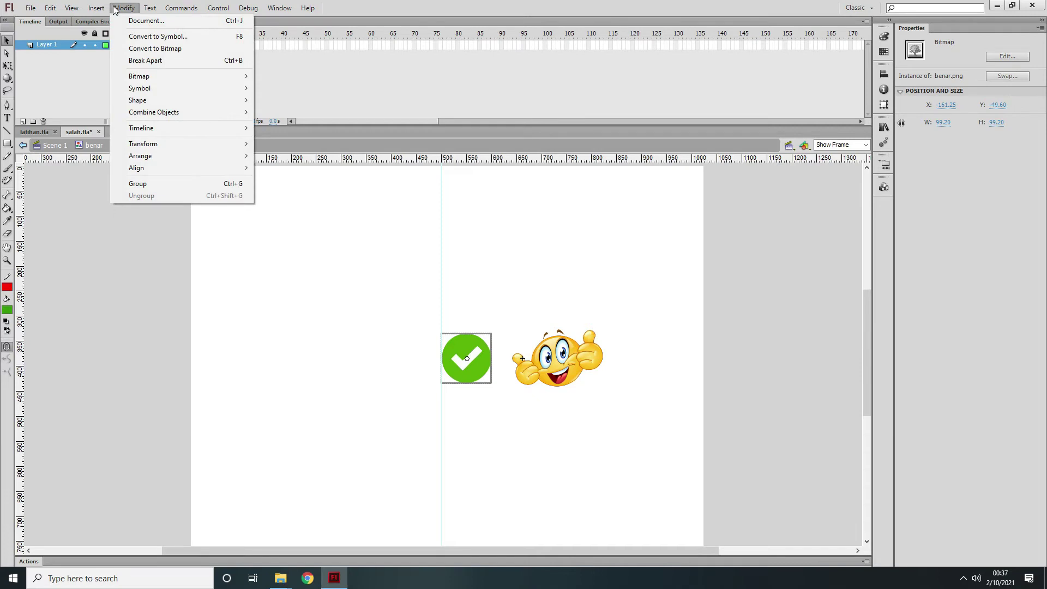
pyautogui.moveTo(175, 80)
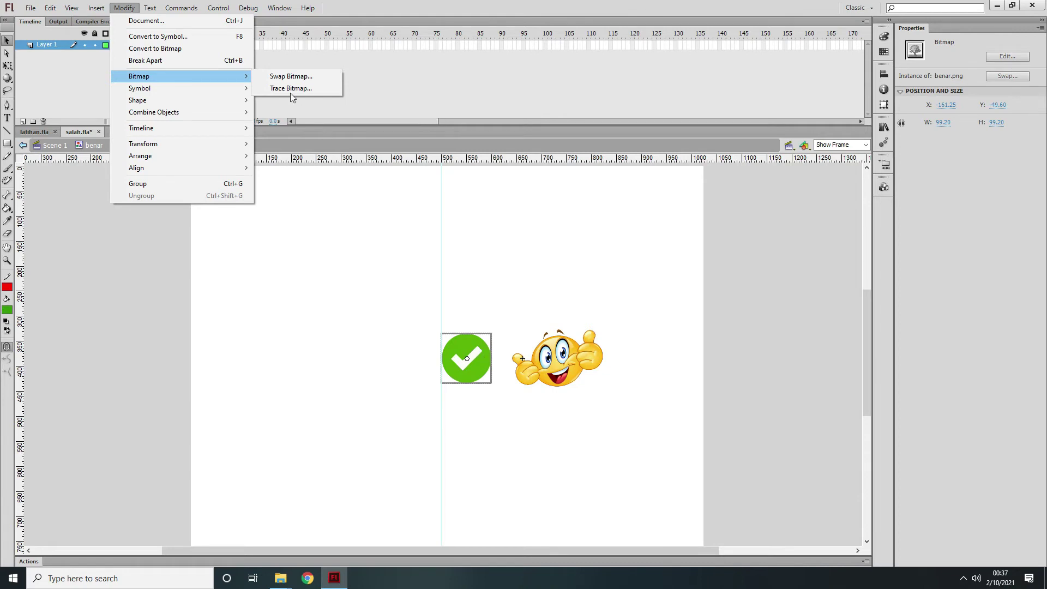
pyautogui.moveTo(216, 91)
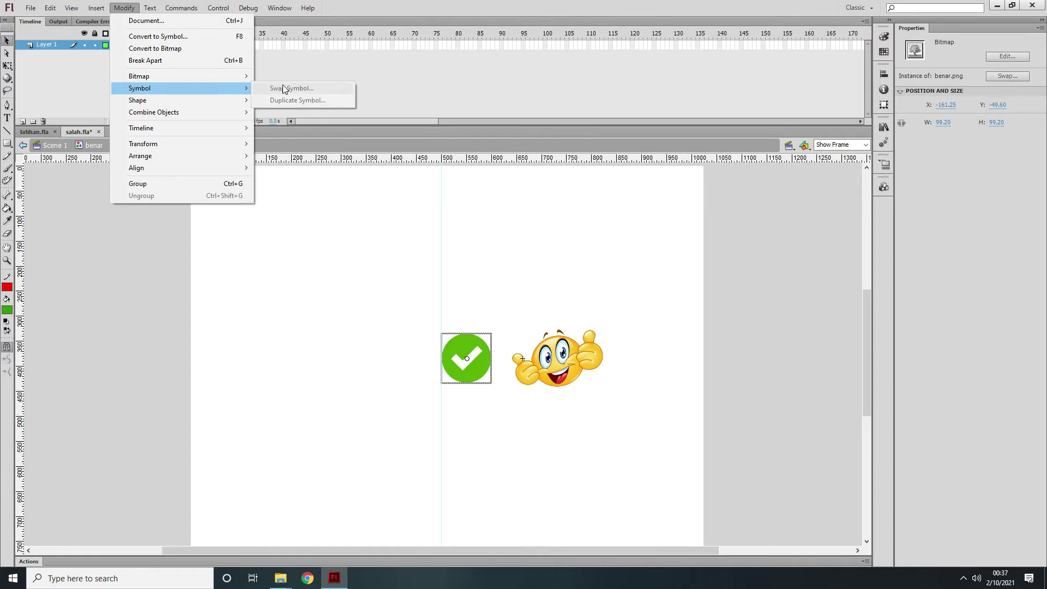
pyautogui.click(377, 92)
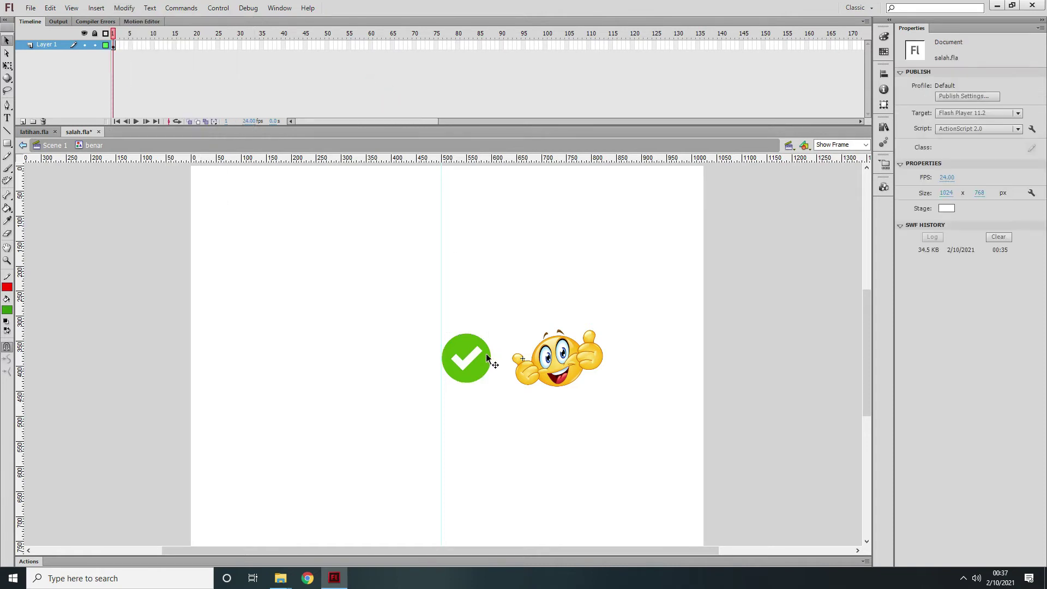
# Swap the green check mark bitmap inside the symbol for salah.png
pyautogui.click(488, 357)
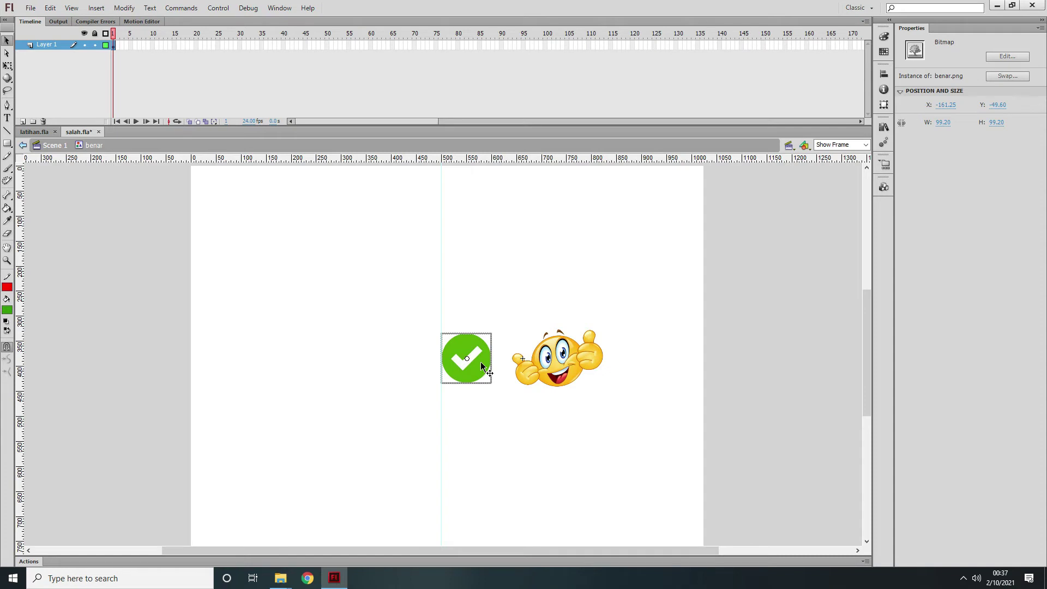
pyautogui.rightClick(480, 359)
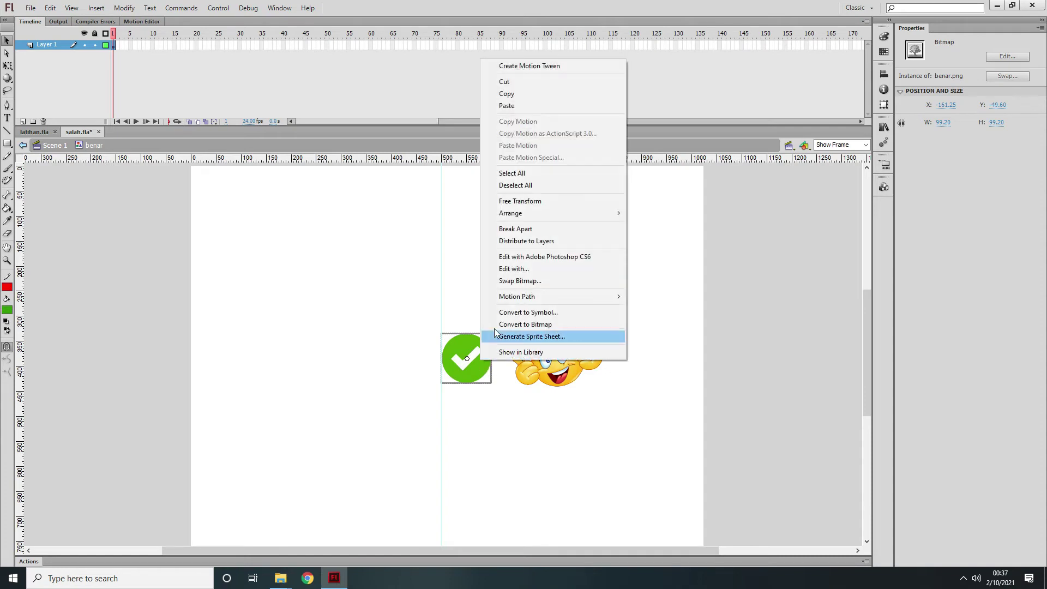
pyautogui.click(530, 285)
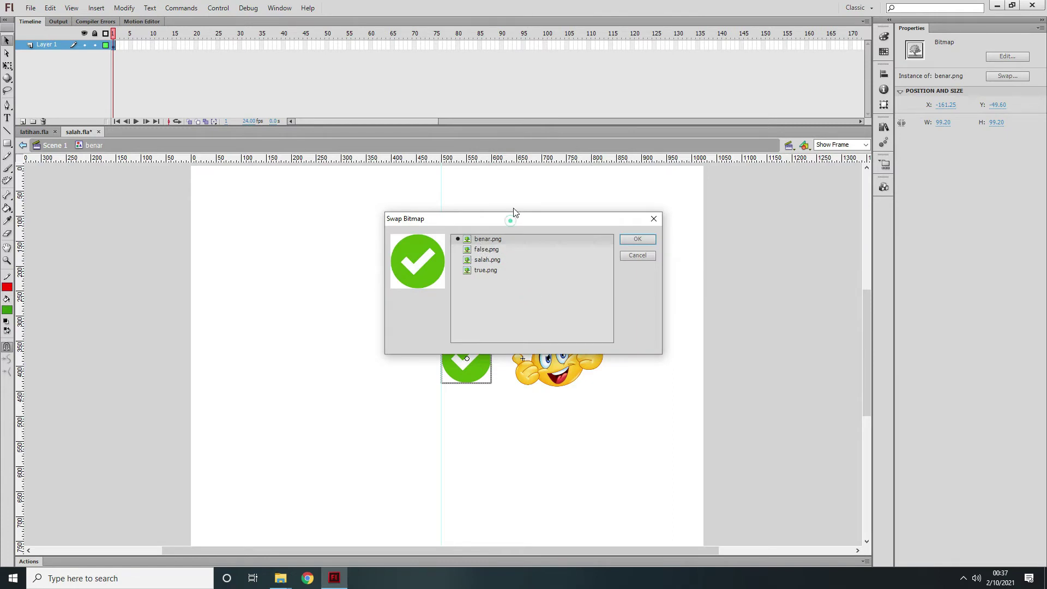
pyautogui.moveTo(514, 213); pyautogui.dragTo(517, 163)
pyautogui.click(493, 200)
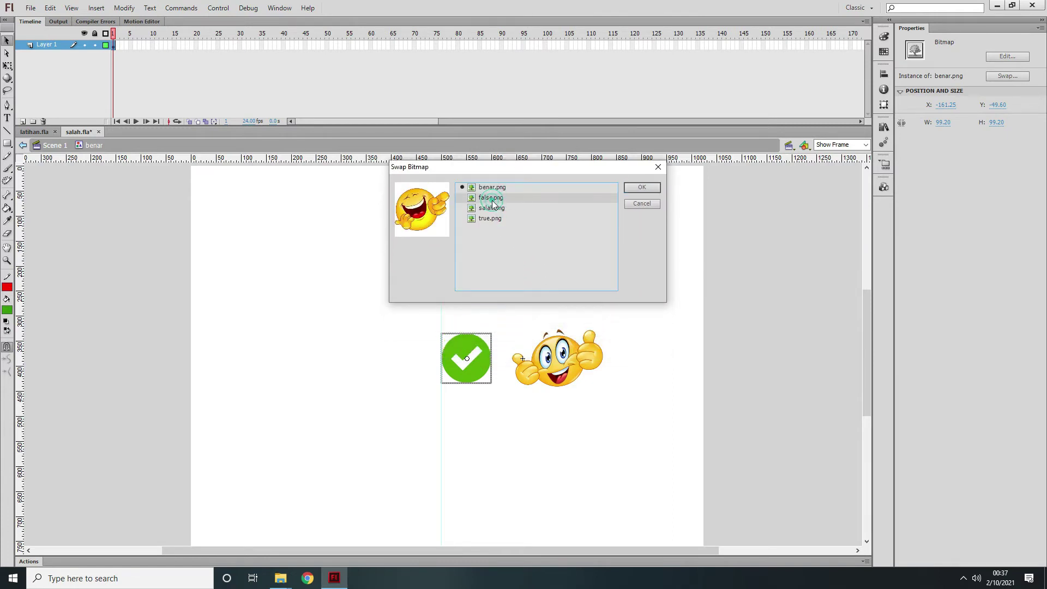
pyautogui.click(492, 208)
pyautogui.click(486, 219)
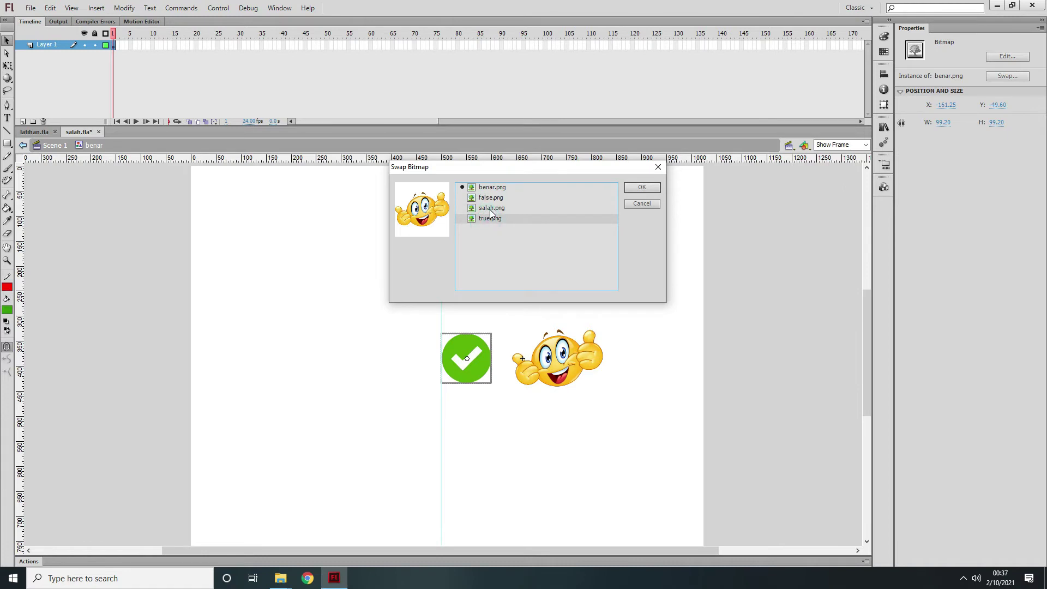
pyautogui.click(490, 209)
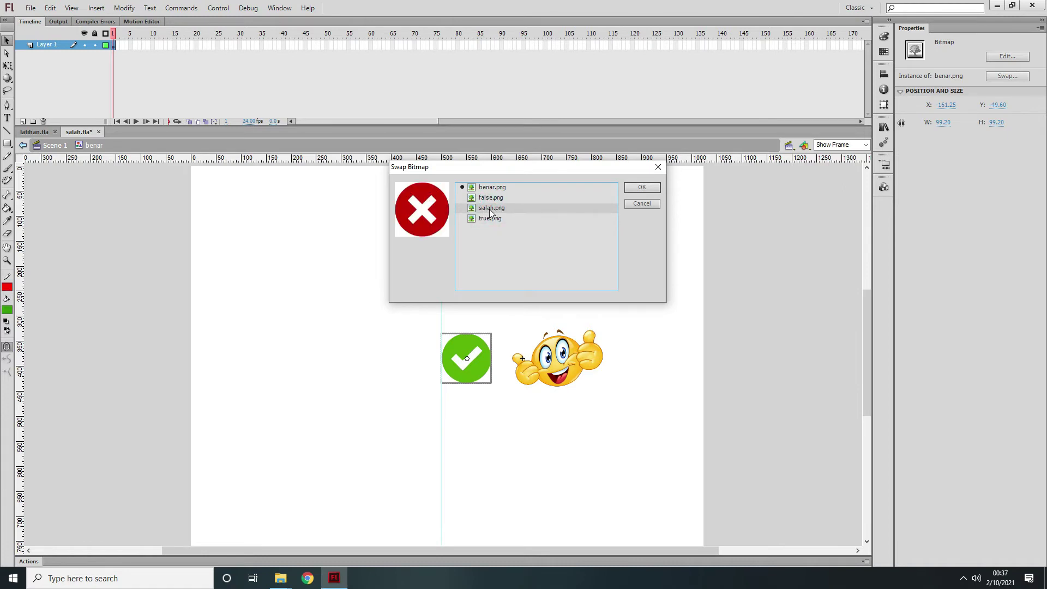
pyautogui.click(641, 188)
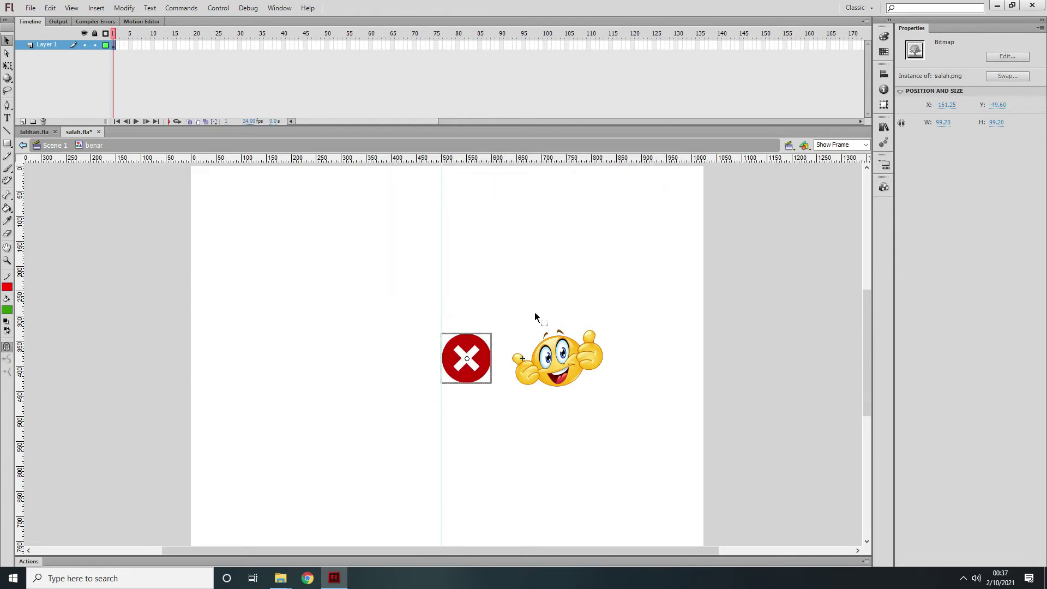
# Swap the thumbs-up smiley bitmap inside the symbol for false.png
pyautogui.click(569, 366)
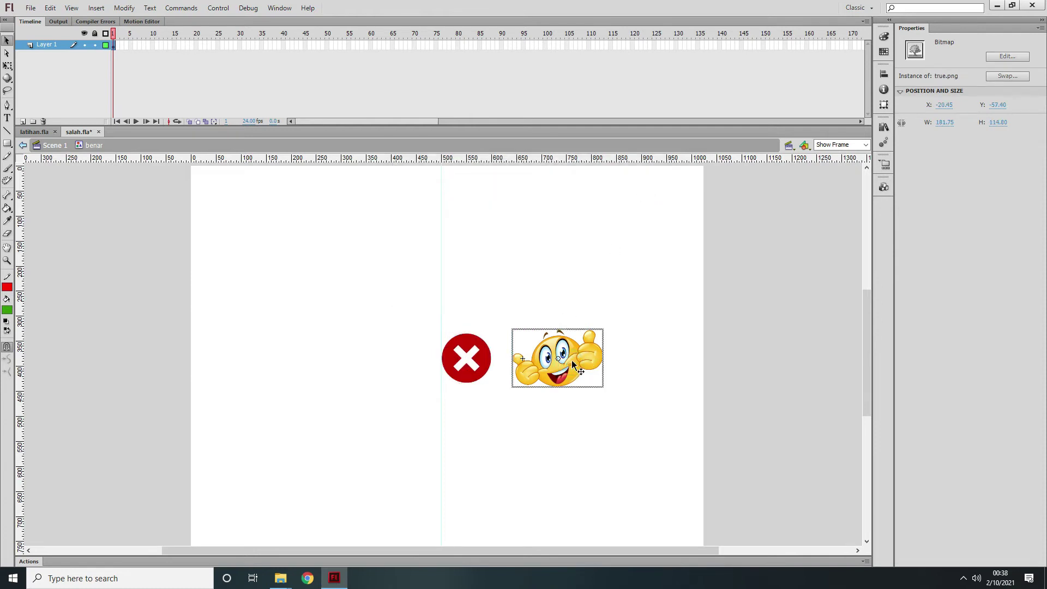
pyautogui.rightClick(572, 360)
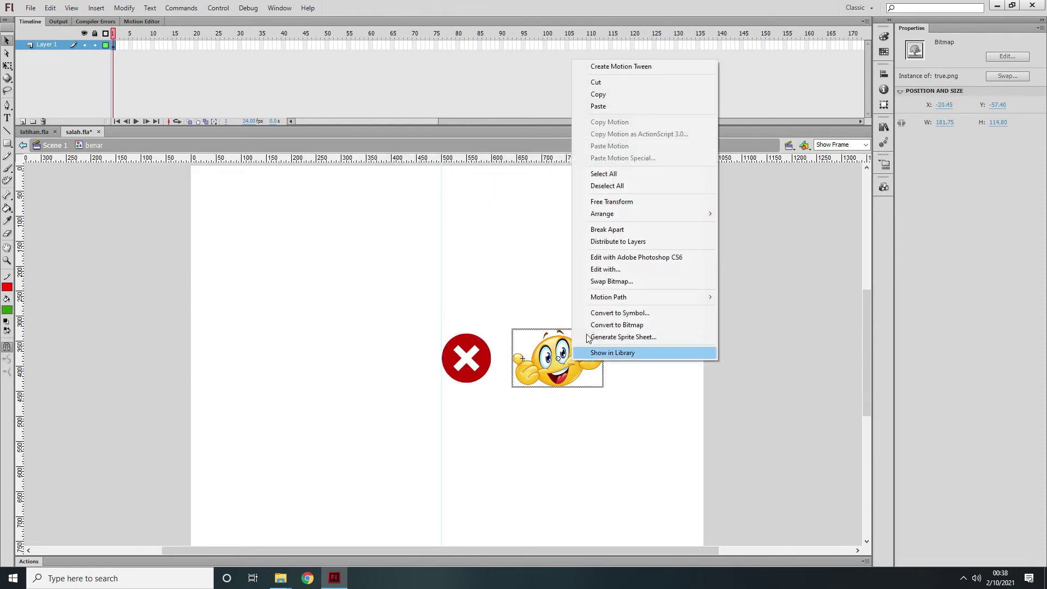
pyautogui.click(609, 282)
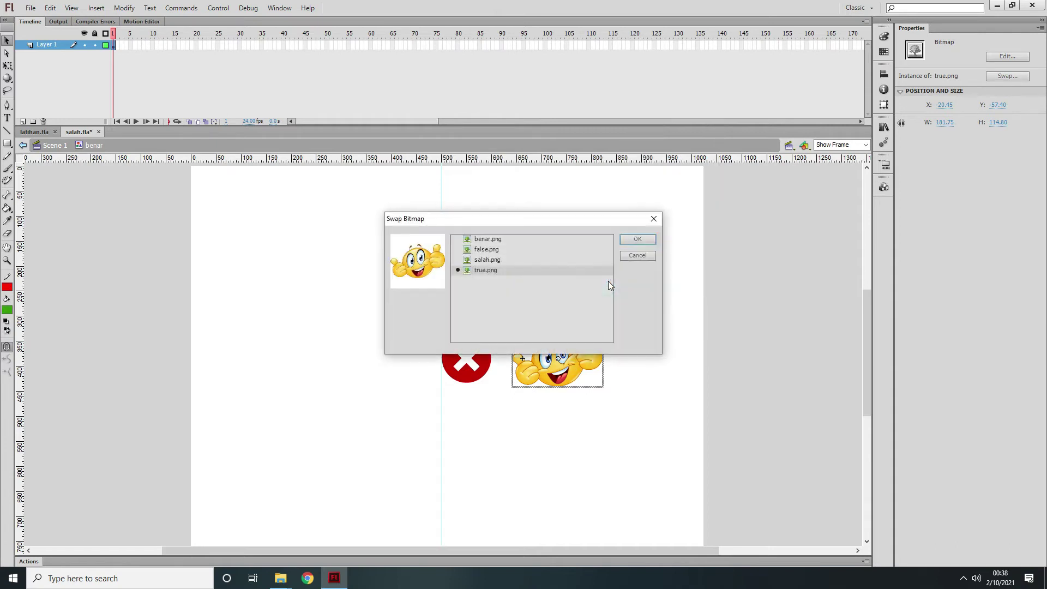
pyautogui.click(486, 260)
pyautogui.click(484, 247)
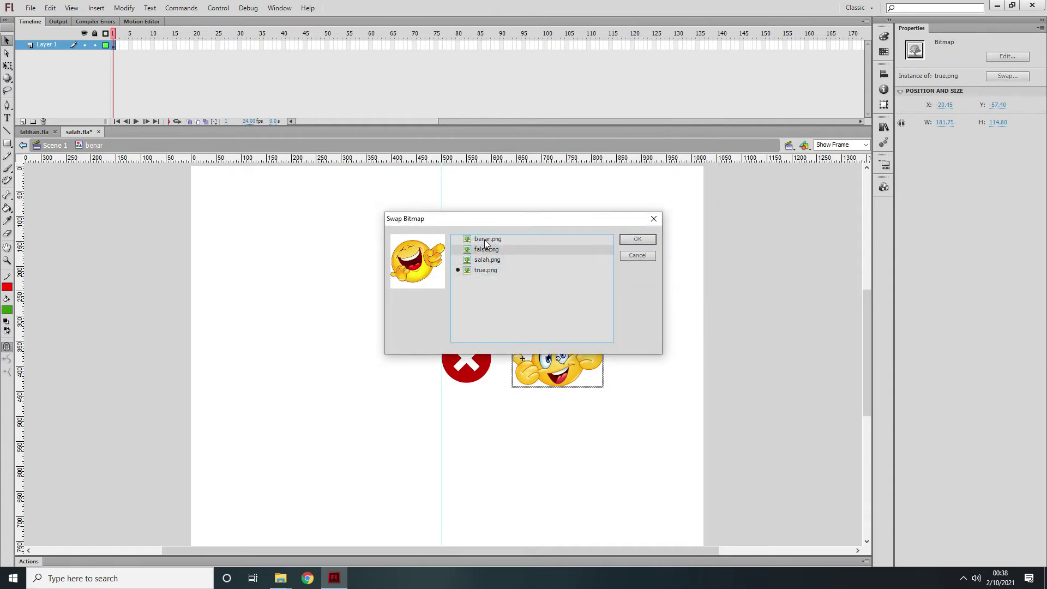
pyautogui.click(496, 240)
pyautogui.click(488, 249)
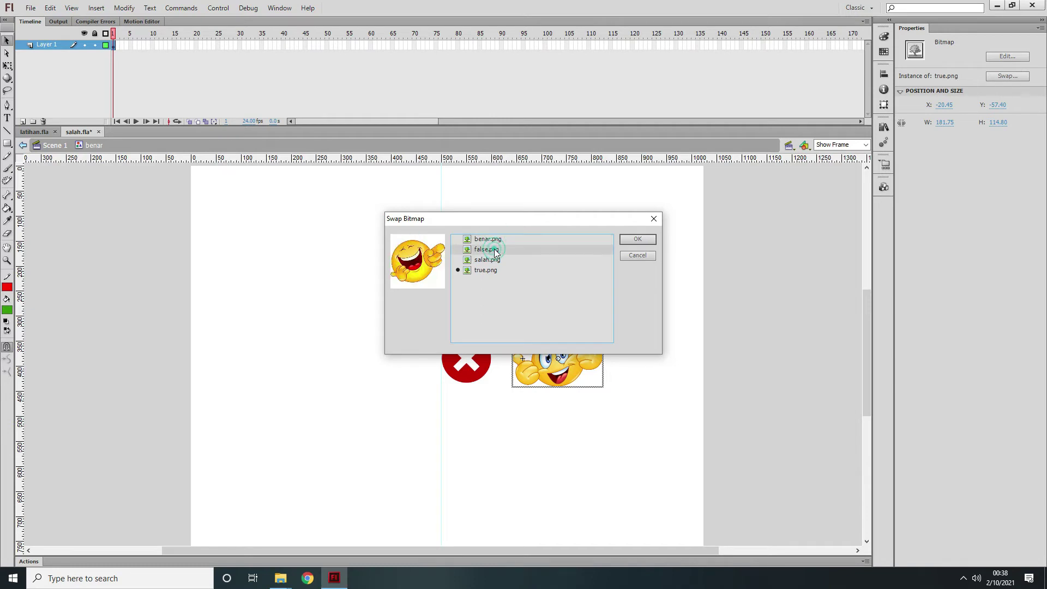
pyautogui.click(626, 240)
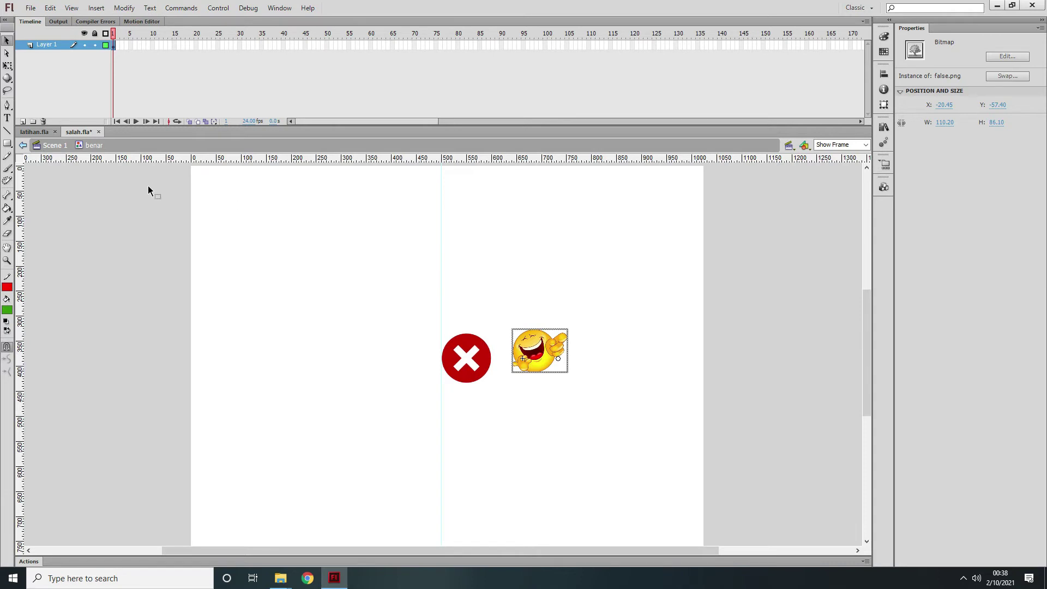
# Enlarge the laughing smiley bitmap to about 144 × 113 px and align its vertical centre to the stage
pyautogui.click(8, 68)
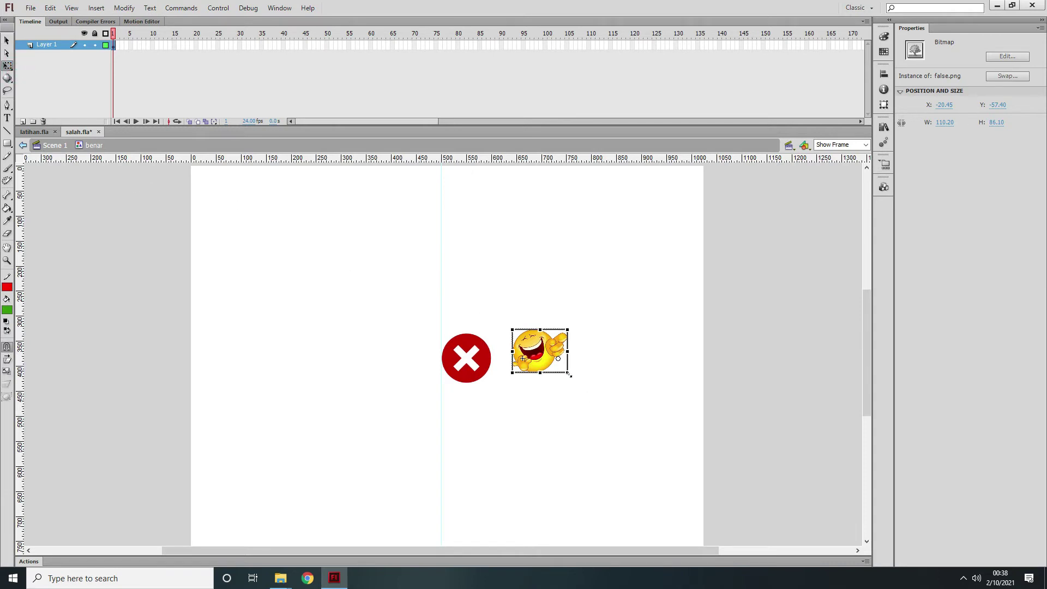
pyautogui.moveTo(569, 375)
pyautogui.mouseDown()
pyautogui.moveTo(580, 383)
pyautogui.moveTo(570, 377)
pyautogui.mouseUp()
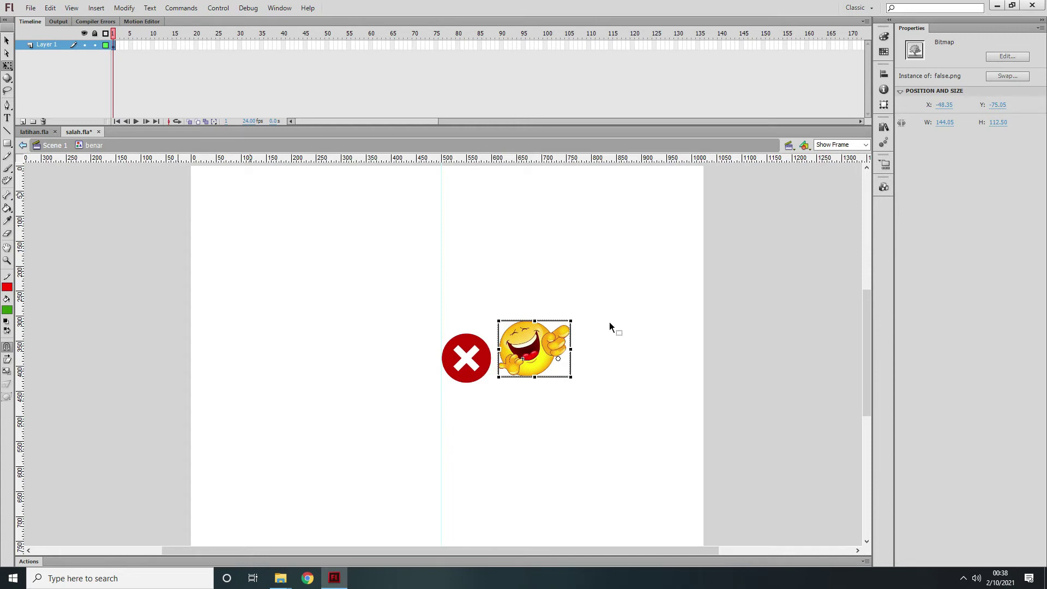
pyautogui.click(884, 74)
pyautogui.click(840, 97)
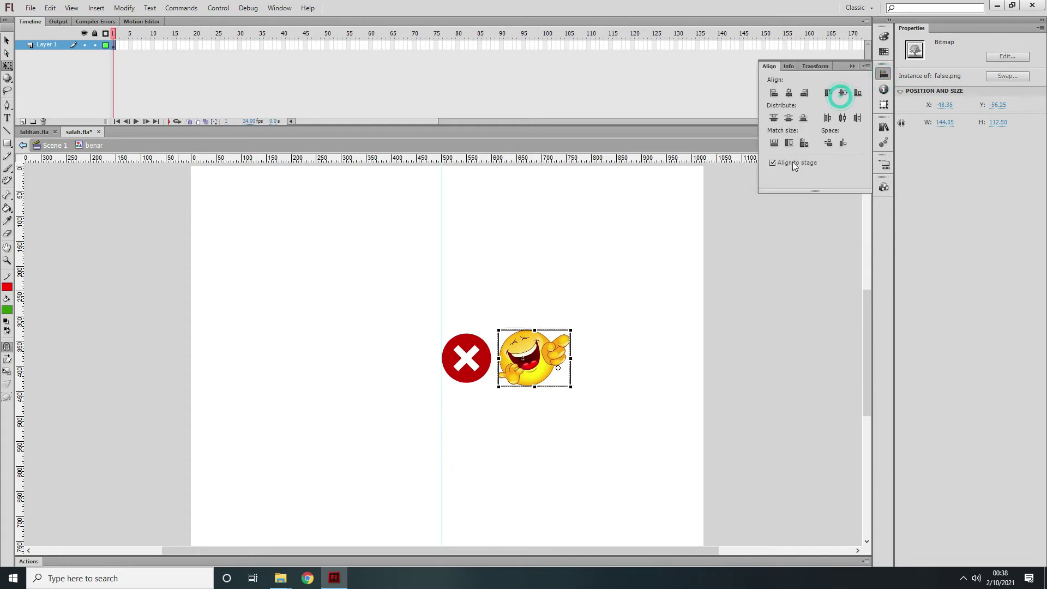
# Nudge the laughing smiley 11 px to the right, away from the red cross
pyautogui.click(7, 41)
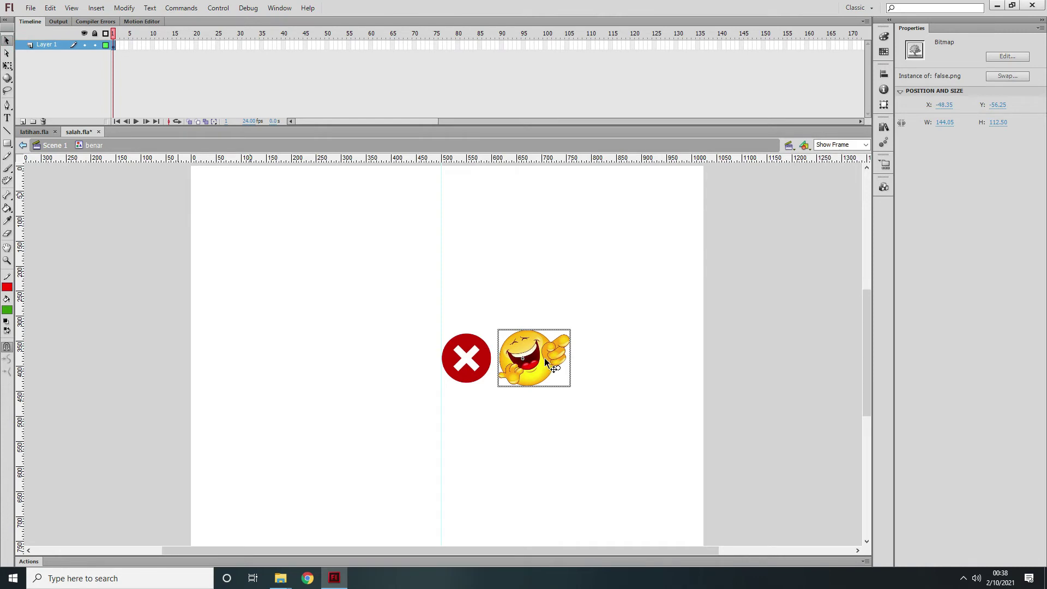
pyautogui.hotkey('shift', 'Right')
pyautogui.press('Right')
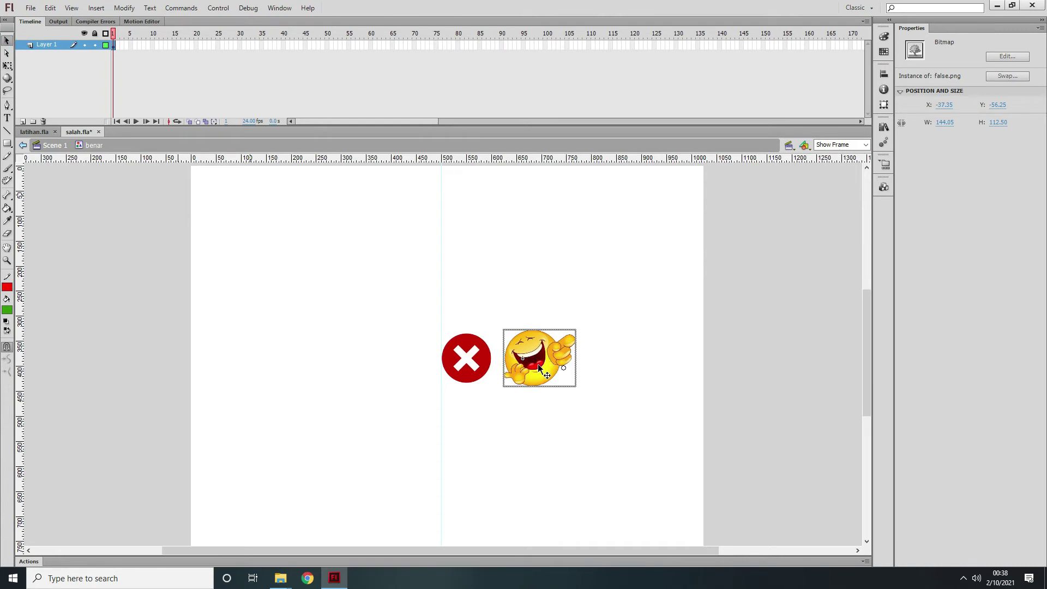
pyautogui.hotkey('shift', 'Right')
pyautogui.press('Right')
pyautogui.hotkey('shift', 'Left')
pyautogui.press('Left')
# Flip the laughing smiley bitmap horizontally so that it points towards the red cross
pyautogui.click(124, 8)
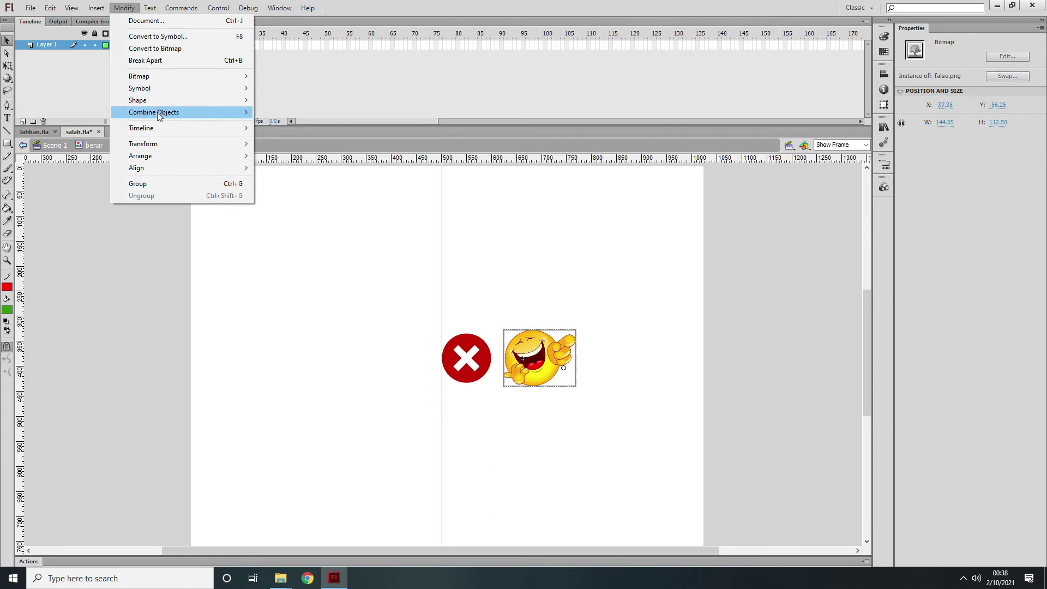
pyautogui.moveTo(170, 145)
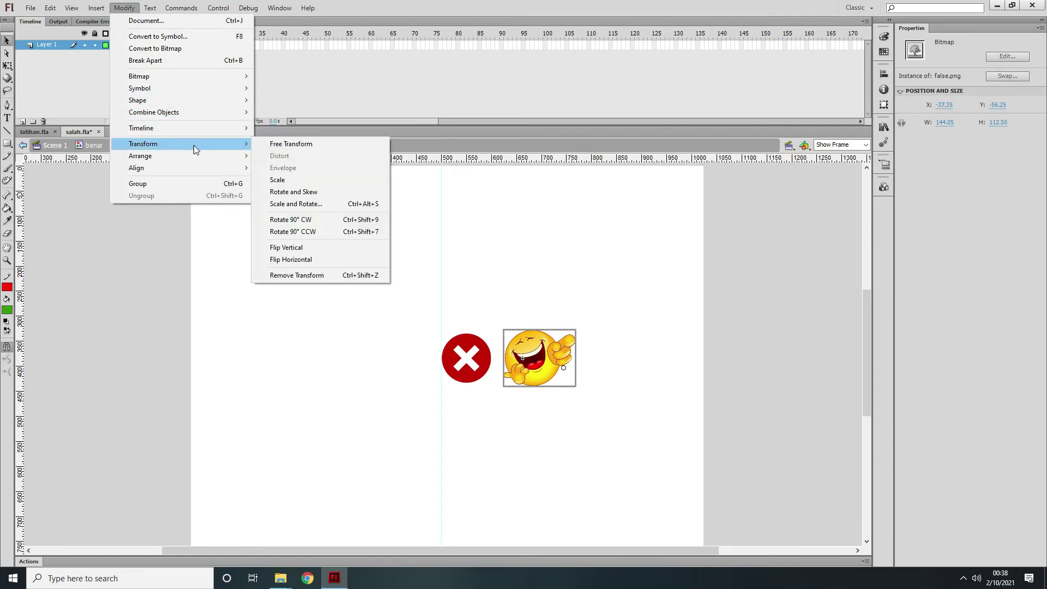
pyautogui.click(315, 259)
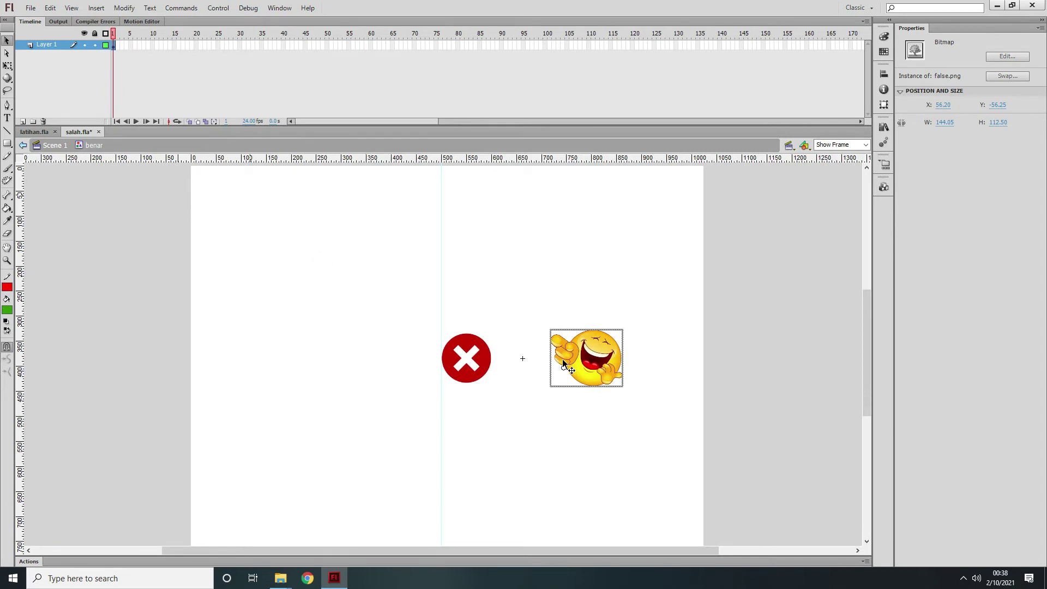
# Nudge the flipped smiley left to X -31.80, beside the red cross, and deselect it
pyautogui.press('Left')
pyautogui.press('Left')
pyautogui.press('Left')
pyautogui.press('Left')
pyautogui.press('Left')
pyautogui.press('Left')
pyautogui.press('Left')
pyautogui.press('Left')
pyautogui.press('Left')
pyautogui.press('Left')
pyautogui.press('Left')
pyautogui.press('Left')
pyautogui.press('Left')
pyautogui.press('Left')
pyautogui.press('Left')
pyautogui.press('Left')
pyautogui.press('Left')
pyautogui.press('Left')
pyautogui.press('Left')
pyautogui.press('Left')
pyautogui.press('Left')
pyautogui.press('Left')
pyautogui.press('Left')
pyautogui.press('Left')
pyautogui.press('Left')
pyautogui.press('Left')
pyautogui.press('Left')
pyautogui.press('Left')
pyautogui.press('Left')
pyautogui.press('Left')
pyautogui.press('Left')
pyautogui.press('Left')
pyautogui.press('Left')
pyautogui.press('Left')
pyautogui.press('Left')
pyautogui.press('Left')
pyautogui.press('Left')
pyautogui.press('Left')
pyautogui.press('Left')
pyautogui.press('Left')
pyautogui.press('Left')
pyautogui.press('Left')
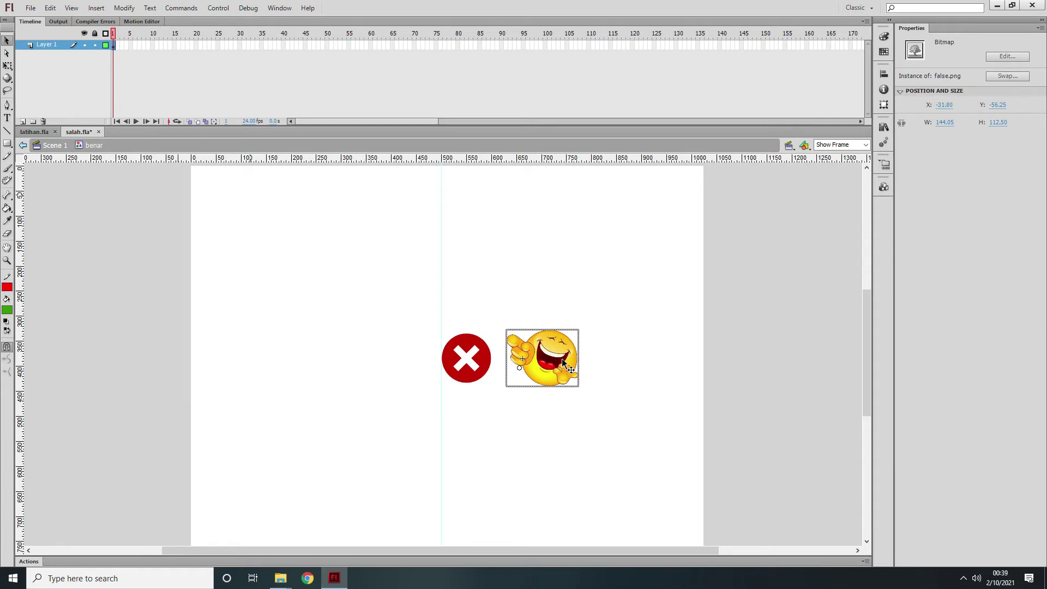
pyautogui.click(731, 279)
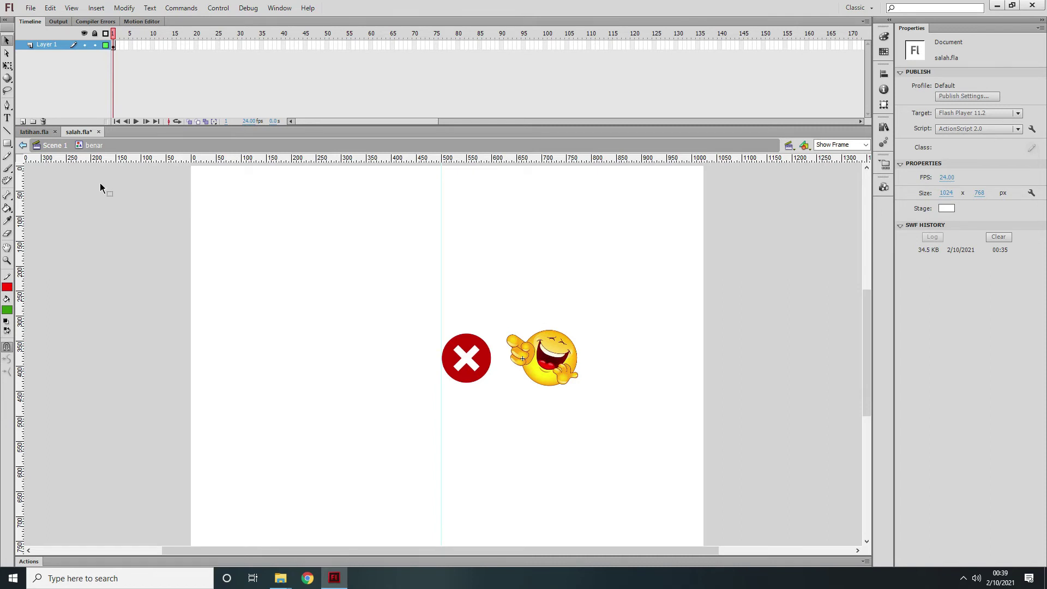
# Return to Scene 1 and rename the library's benar graphic symbol to salah
pyautogui.click(53, 146)
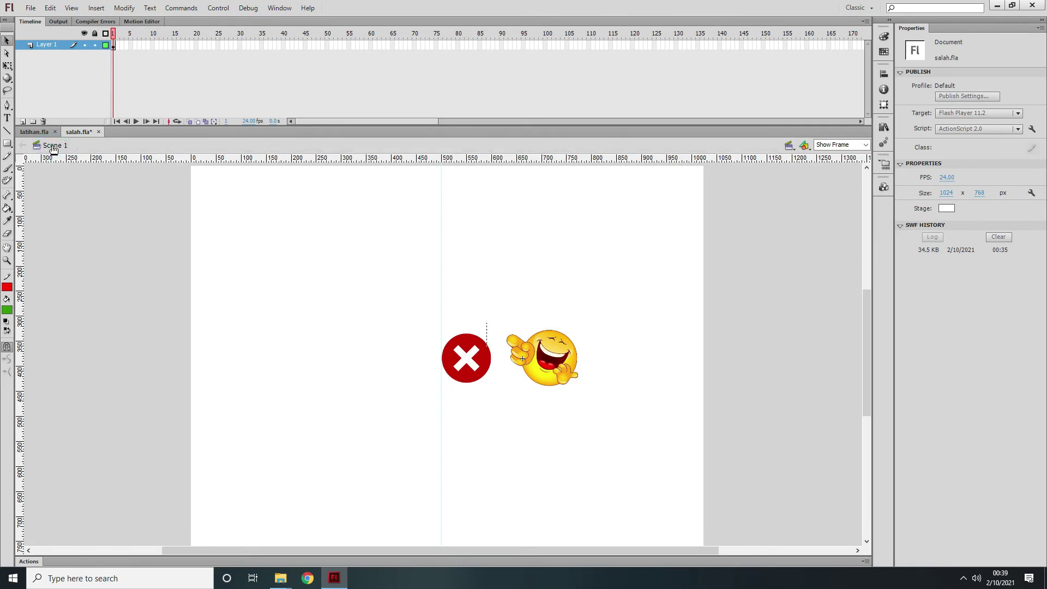
pyautogui.click(885, 130)
pyautogui.click(796, 205)
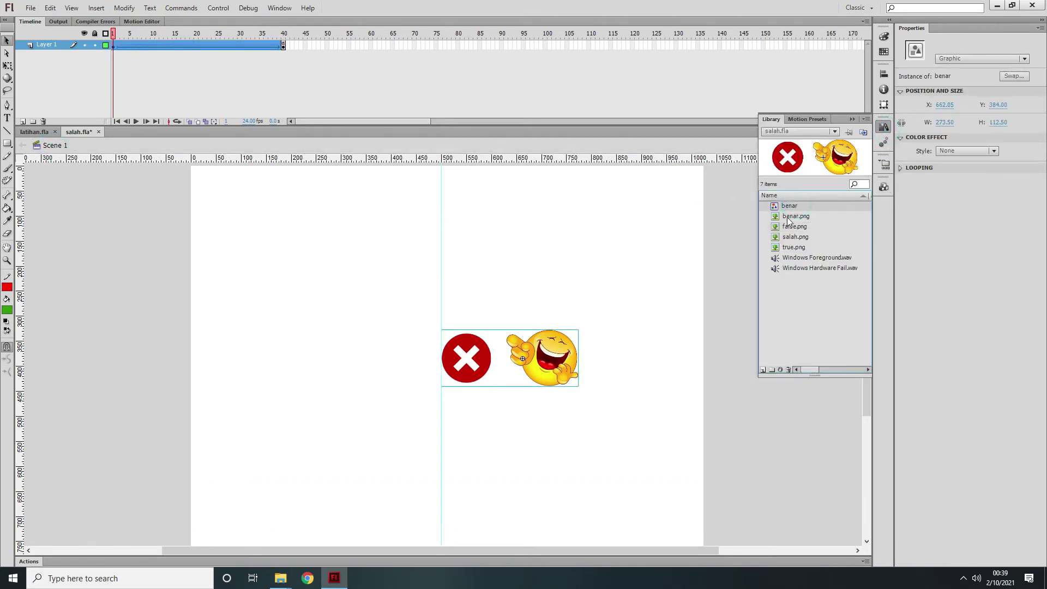
pyautogui.rightClick(794, 205)
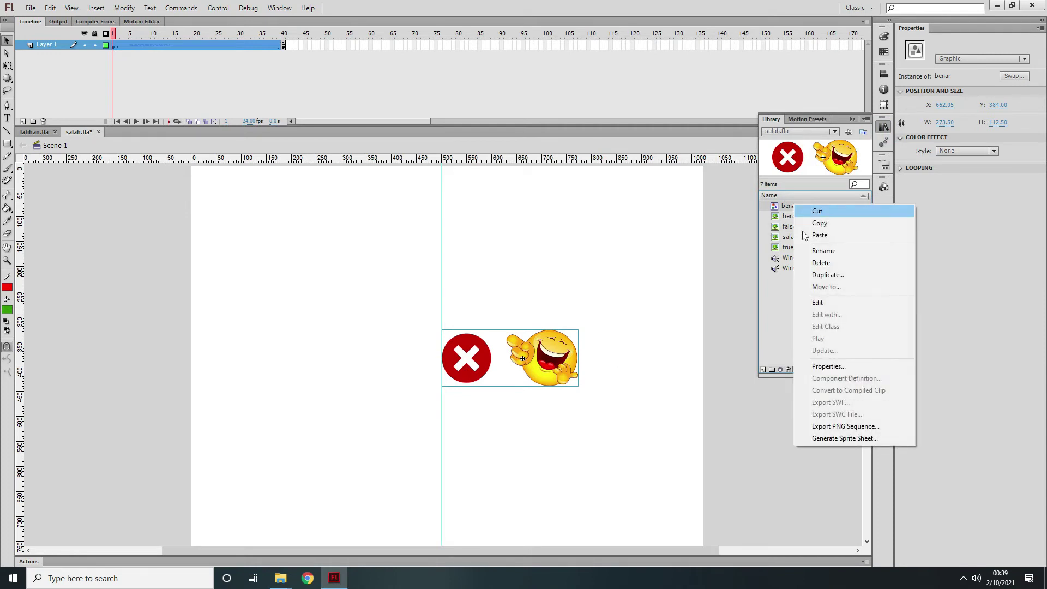
pyautogui.click(822, 251)
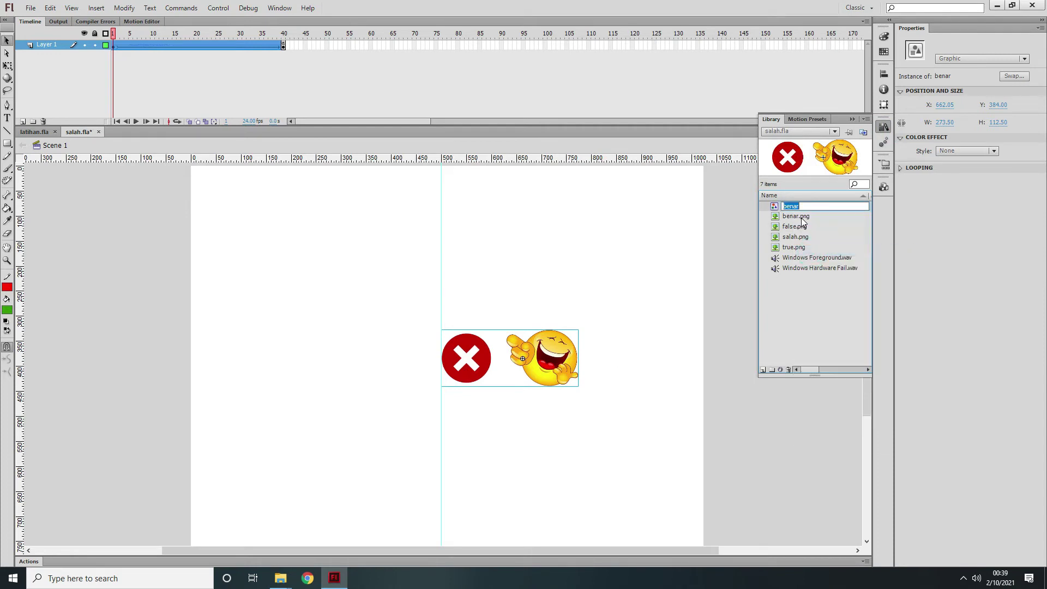
pyautogui.write('salah')
pyautogui.press('Return')
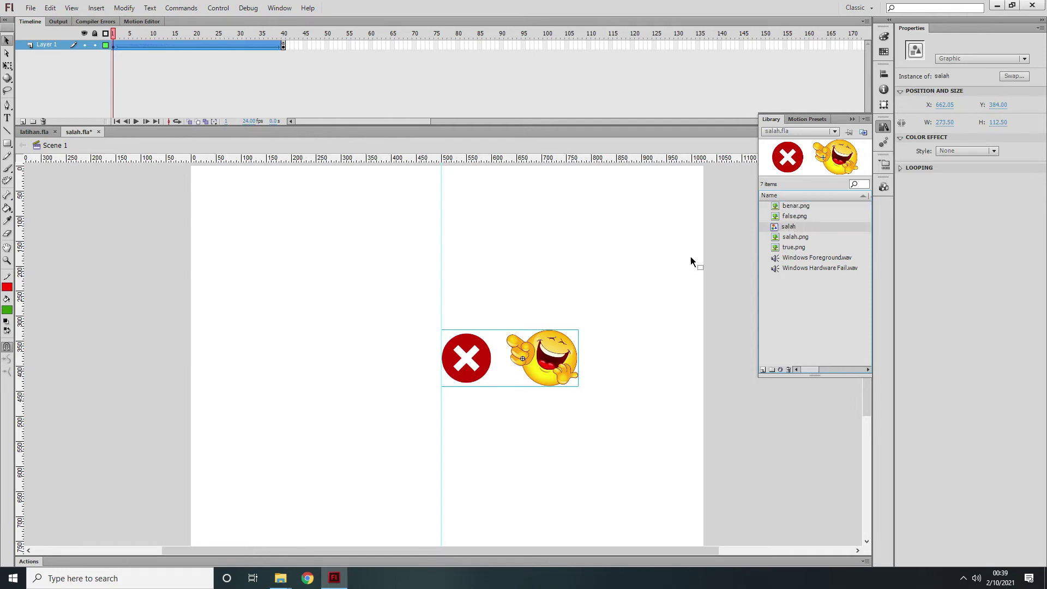
pyautogui.hotkey('ctrl', 'l')
pyautogui.click(669, 260)
# Set the sound on frame 1 of Layer 1 to Windows Hardware Fail.wav
pyautogui.click(546, 365)
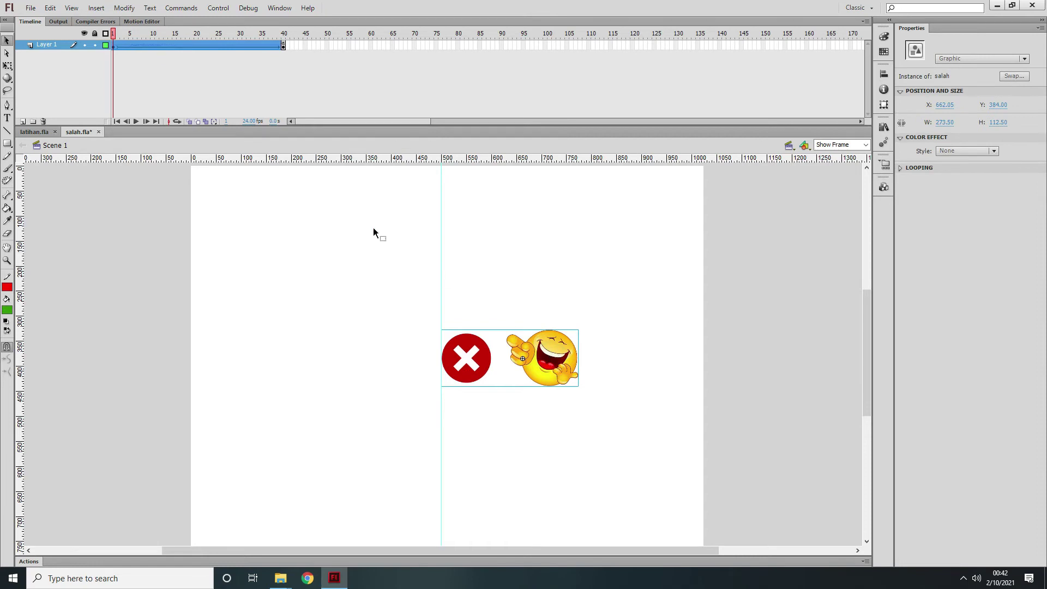
pyautogui.moveTo(114, 37)
pyautogui.mouseDown()
pyautogui.moveTo(220, 37)
pyautogui.moveTo(113, 37)
pyautogui.mouseUp()
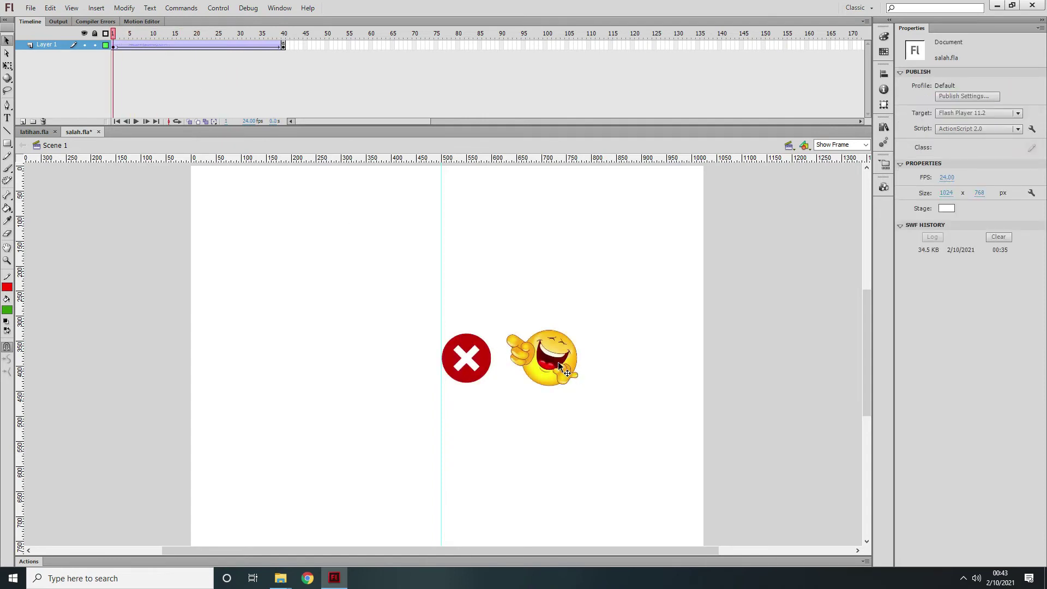
pyautogui.moveTo(117, 37)
pyautogui.mouseDown()
pyautogui.moveTo(264, 37)
pyautogui.moveTo(144, 22)
pyautogui.moveTo(113, 34)
pyautogui.mouseUp()
pyautogui.moveTo(113, 34)
pyautogui.mouseDown()
pyautogui.moveTo(263, 33)
pyautogui.moveTo(114, 33)
pyautogui.mouseUp()
pyautogui.click(112, 44)
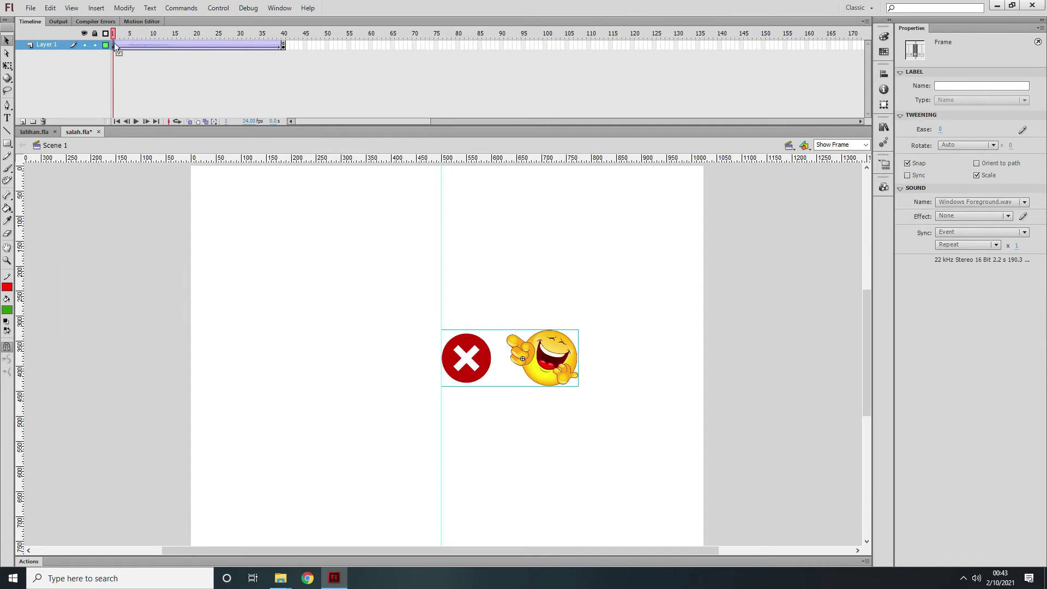
pyautogui.click(993, 204)
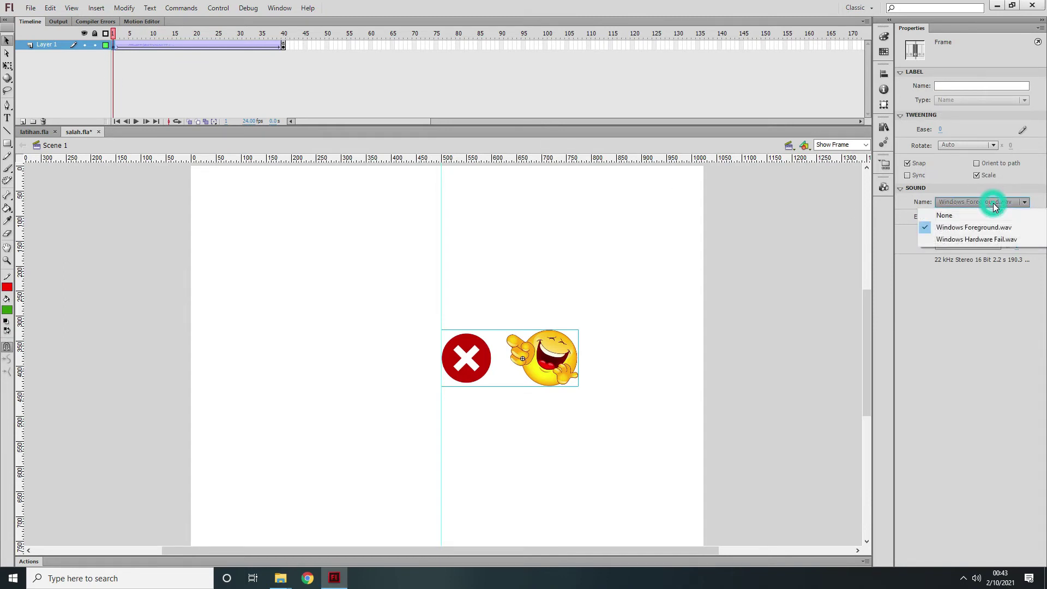
pyautogui.click(983, 239)
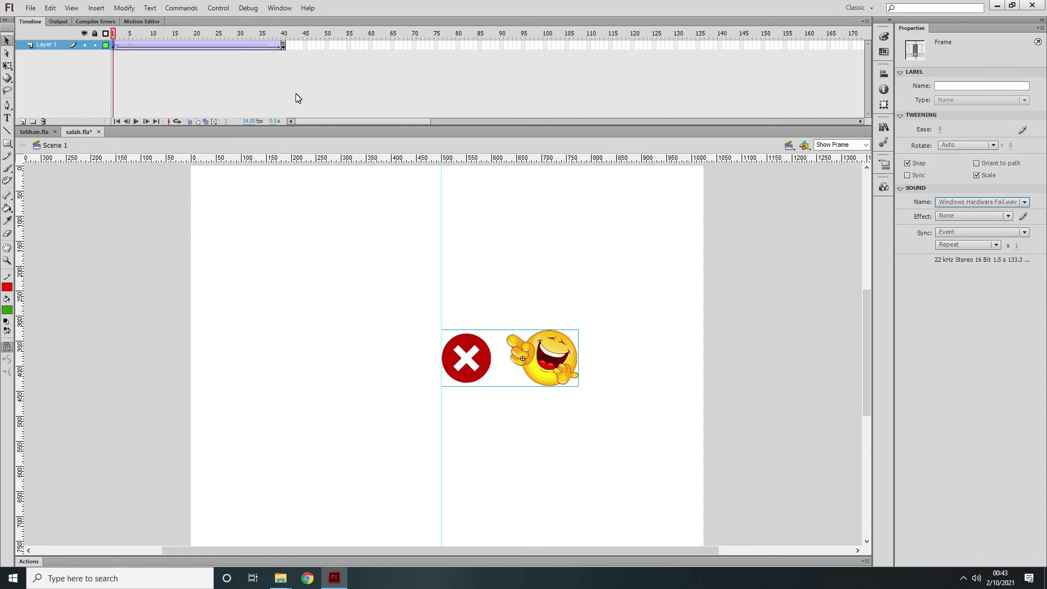
# Save salah.fla, test its movie, and close the document
pyautogui.hotkey('ctrl', 's')
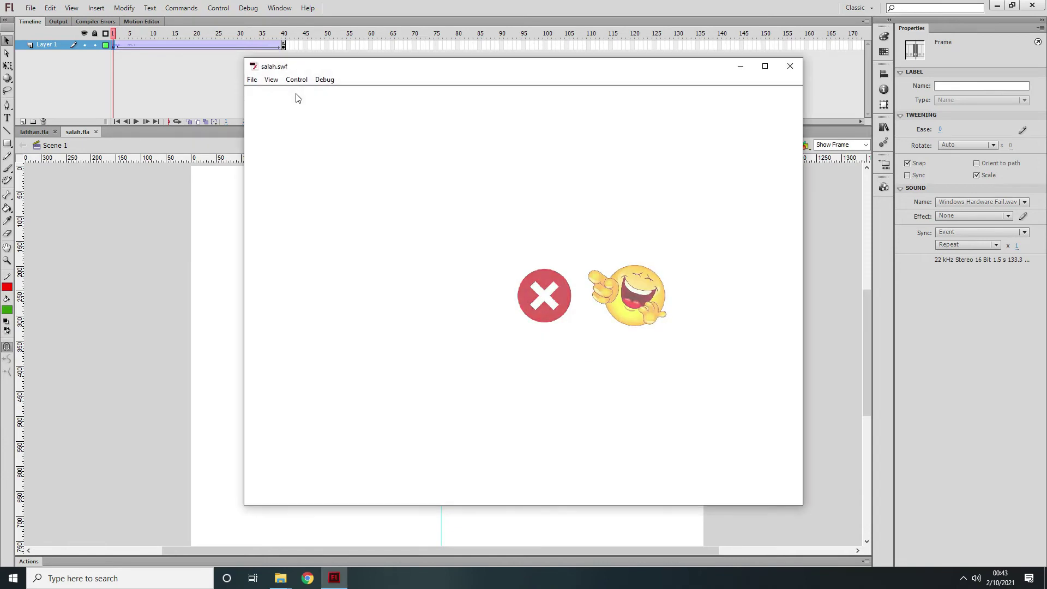
pyautogui.click(790, 66)
pyautogui.click(97, 209)
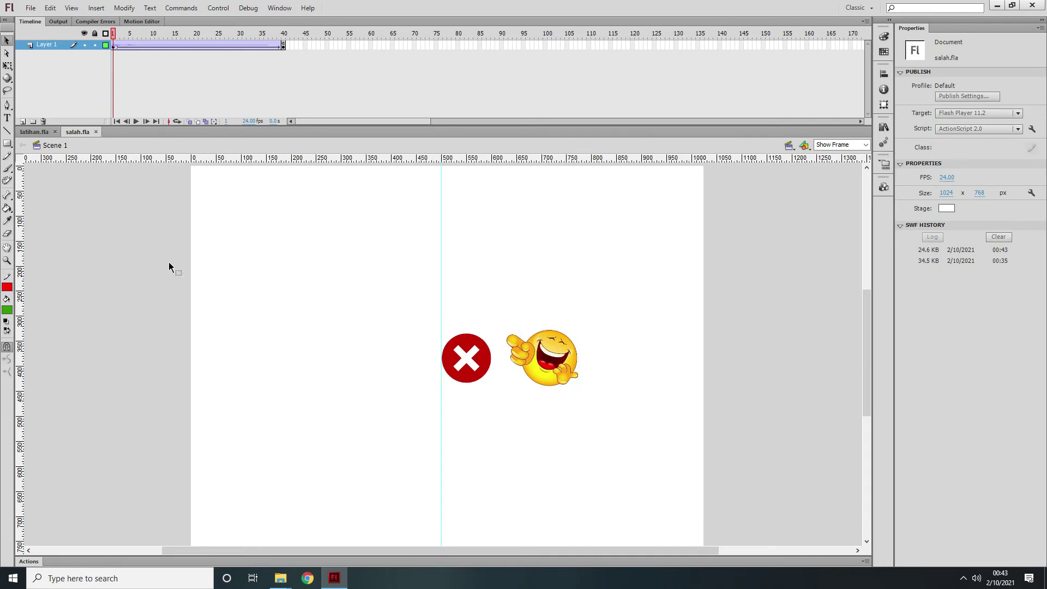
pyautogui.click(96, 132)
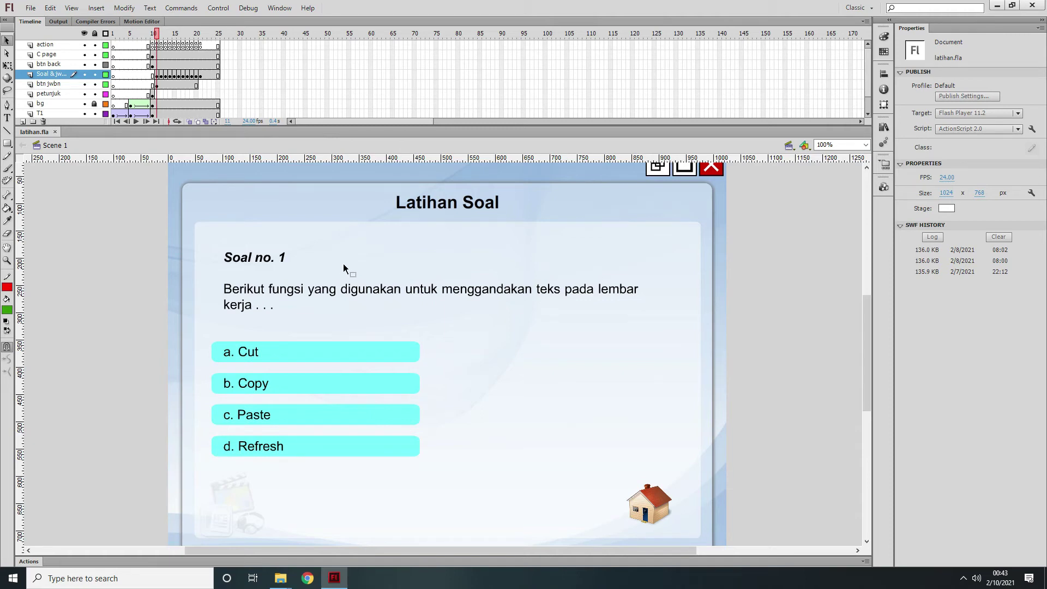
# Examine the action layer's scripts on frames 11 and 21 in latihan.fla
pyautogui.click(157, 45)
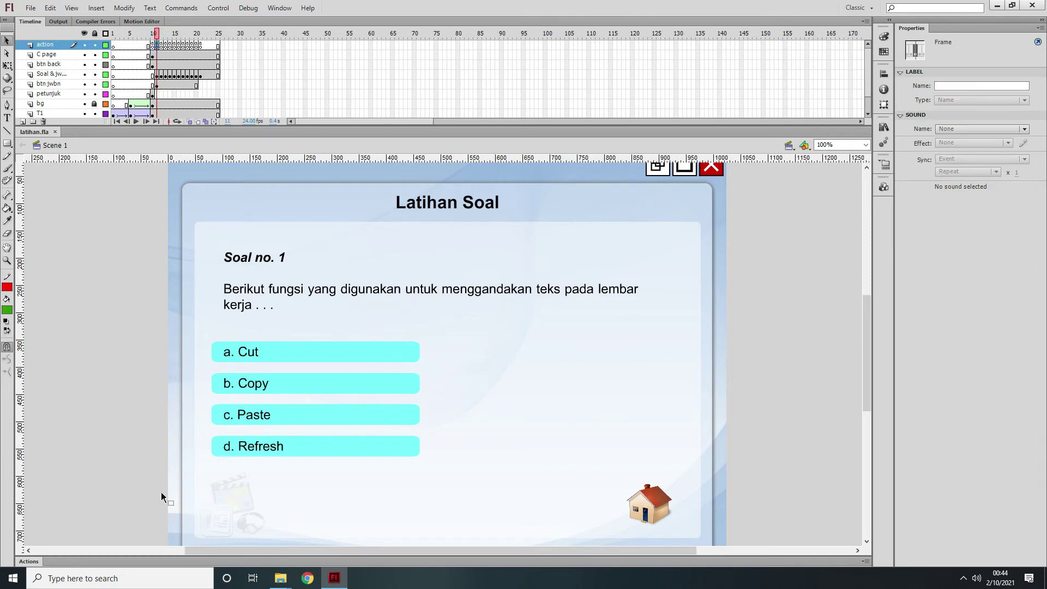
pyautogui.click(30, 560)
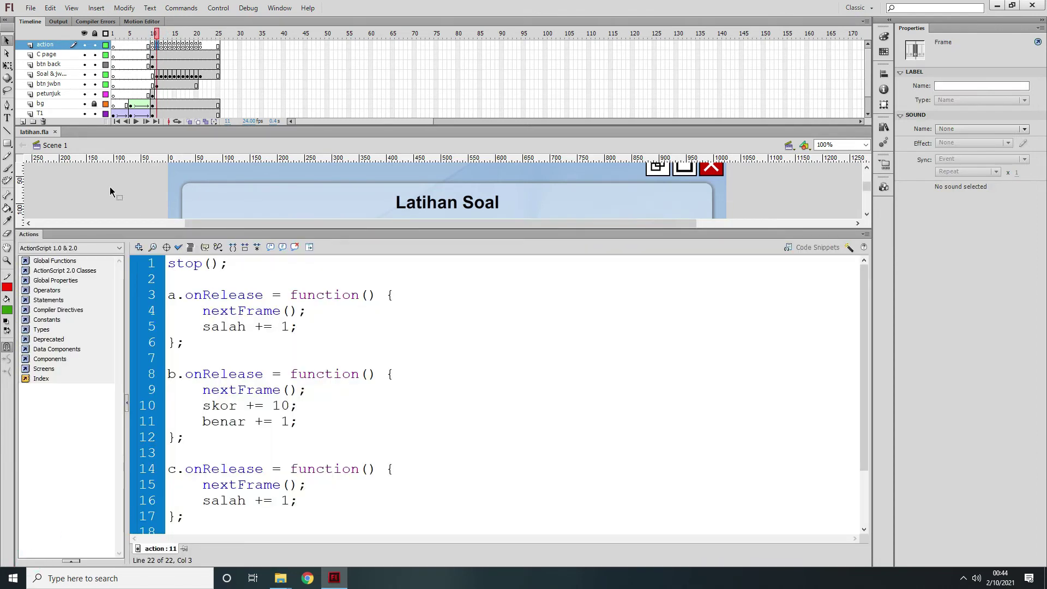
pyautogui.click(200, 34)
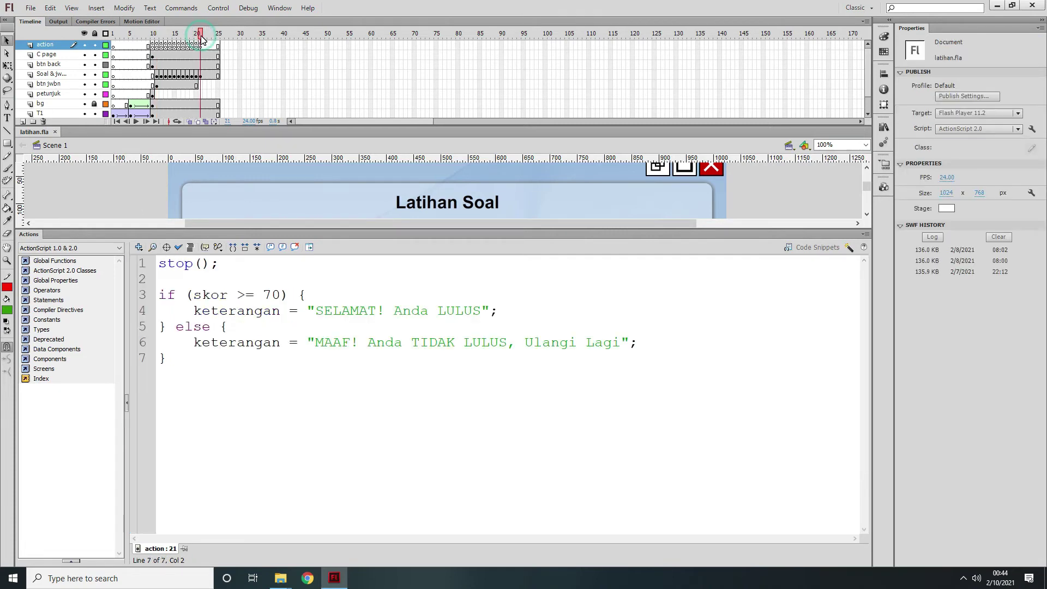
pyautogui.click(200, 45)
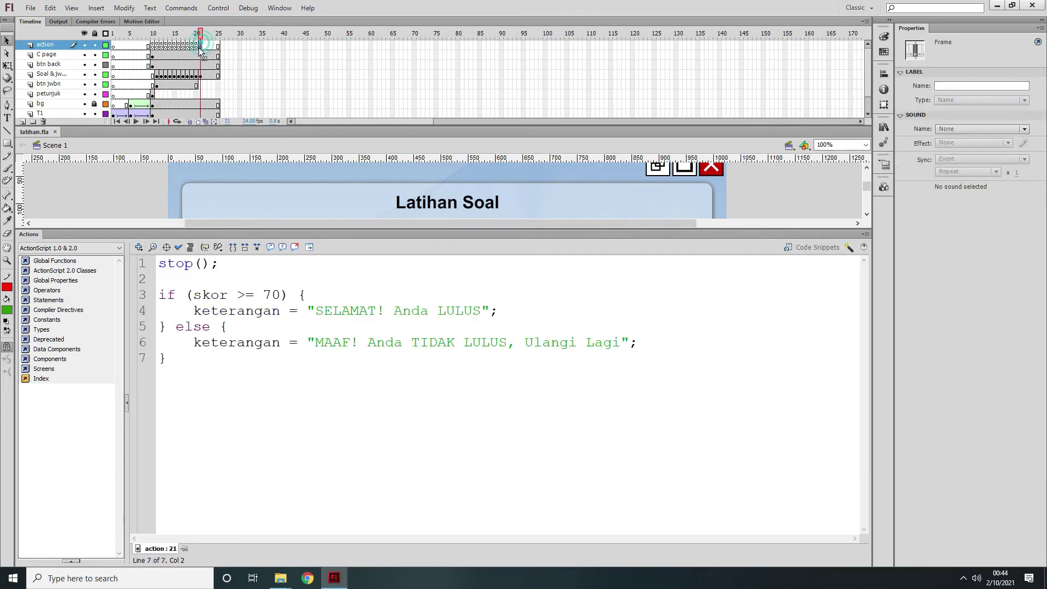
pyautogui.doubleClick(31, 234)
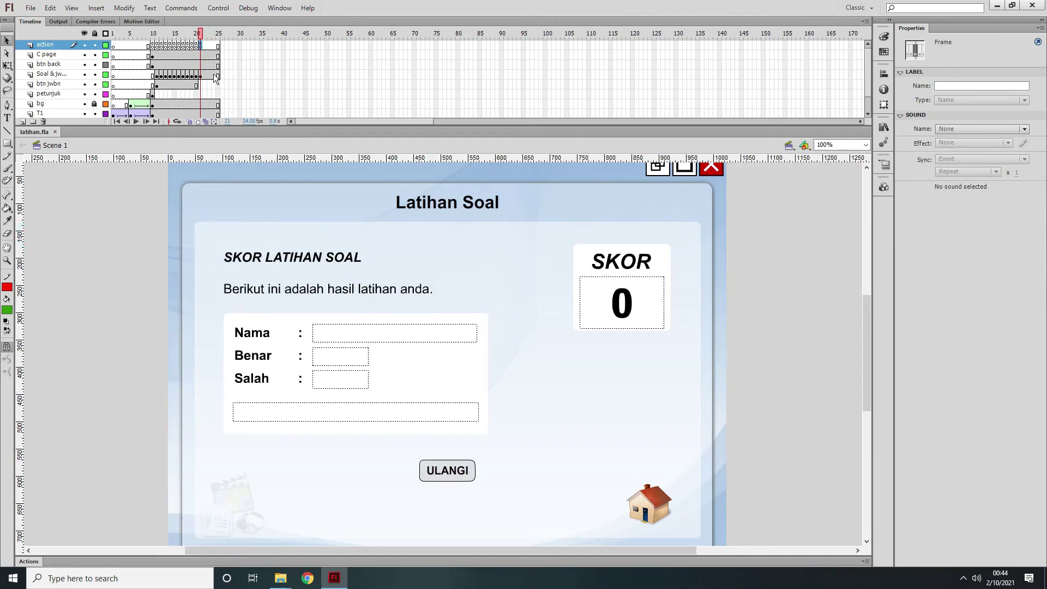
# Open the action layer's frame 11 script and add an empty line after "benar += 1;" in the b.onRelease function
pyautogui.click(156, 45)
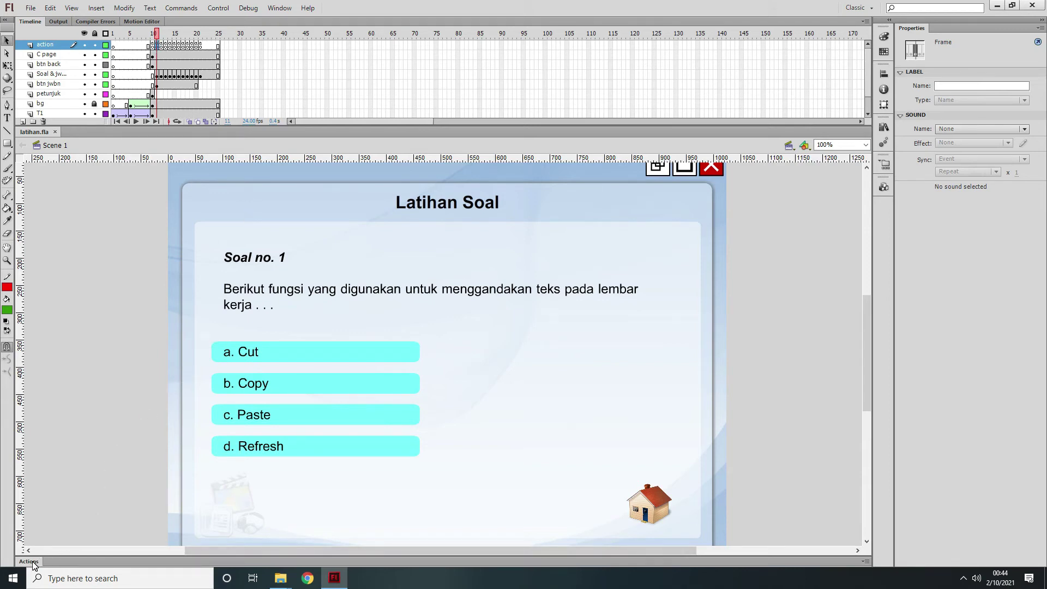
pyautogui.click(29, 561)
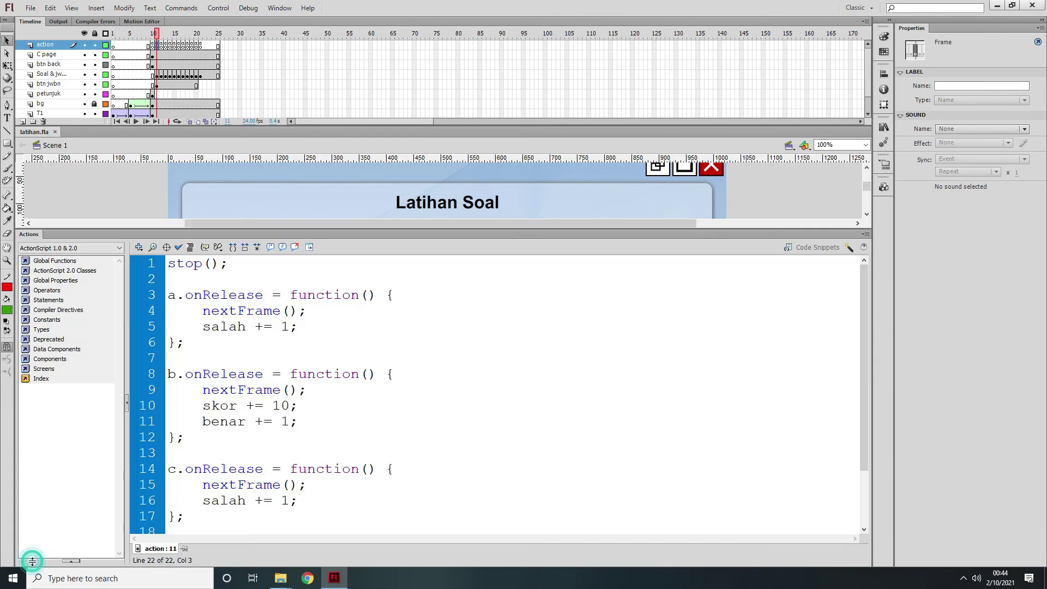
pyautogui.click(136, 200)
pyautogui.scroll(-3, 137, 201)
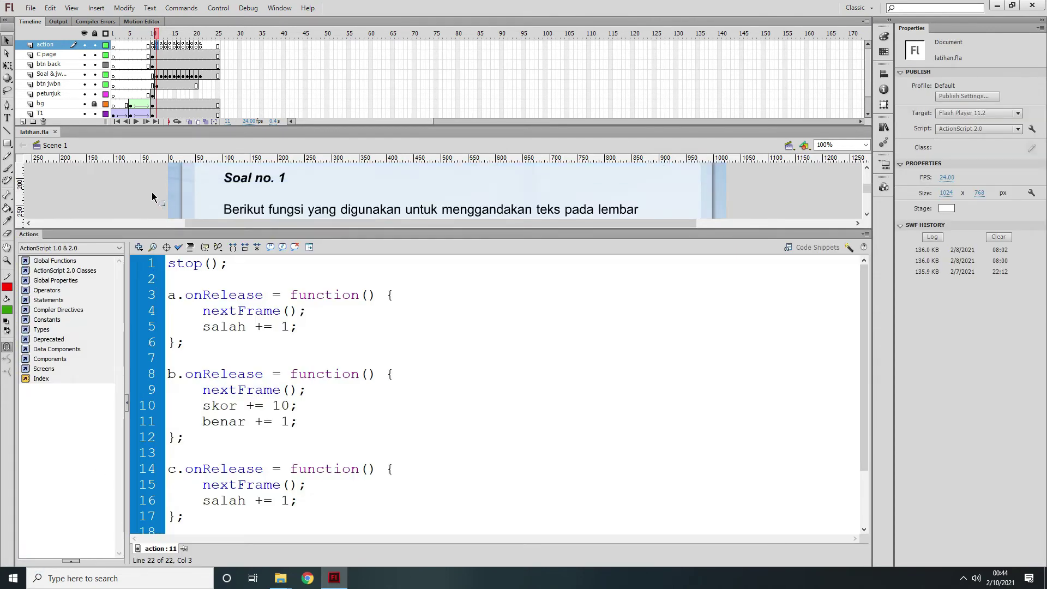
pyautogui.click(331, 325)
pyautogui.click(305, 407)
pyautogui.click(297, 421)
pyautogui.moveTo(211, 421); pyautogui.dragTo(289, 419)
pyautogui.click(297, 420)
pyautogui.press('Return')
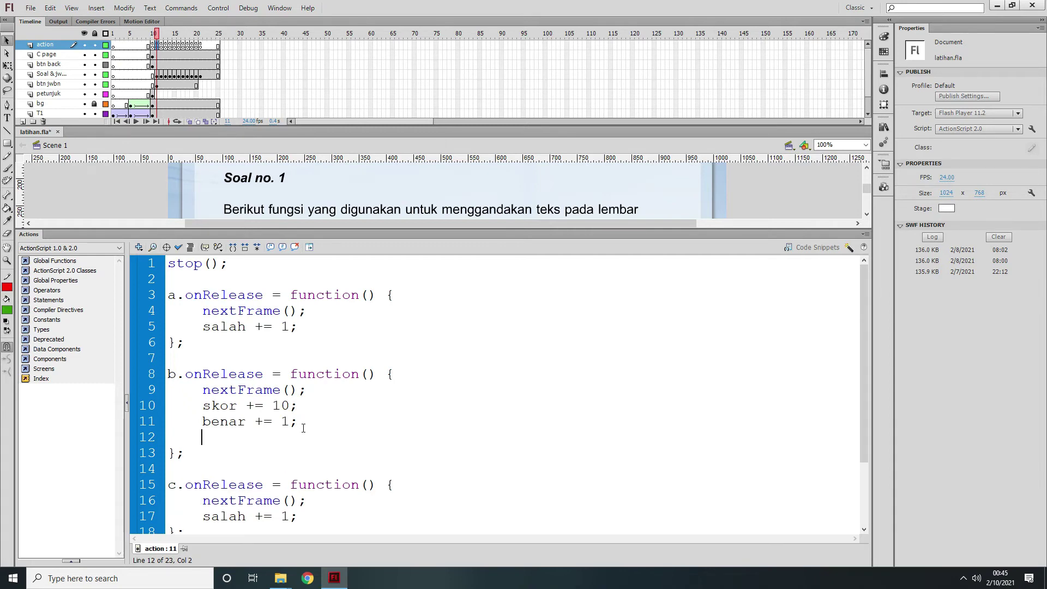
pyautogui.moveTo(170, 376); pyautogui.dragTo(185, 454)
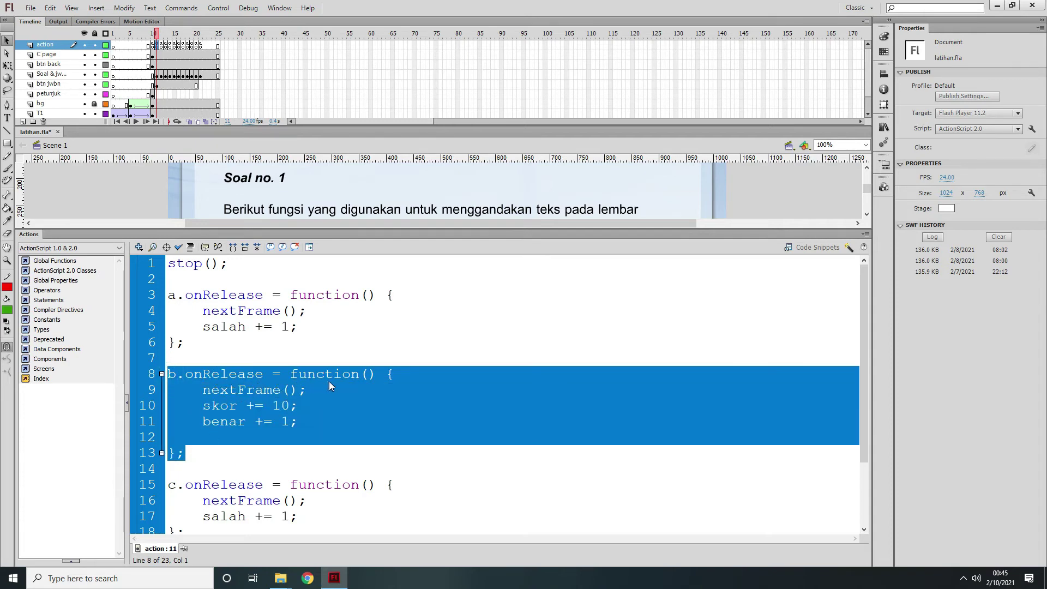
pyautogui.click(266, 437)
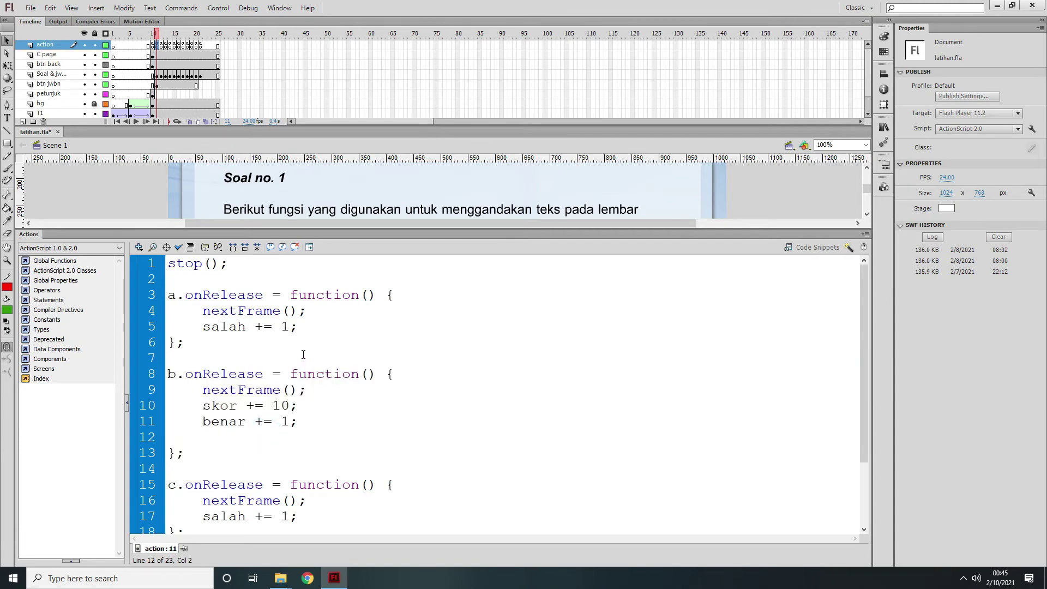
# Add a loadMovieNum call with the URL "benar.swf" and a trailing comma on the empty line in b.onRelease
pyautogui.click(62, 263)
pyautogui.click(68, 291)
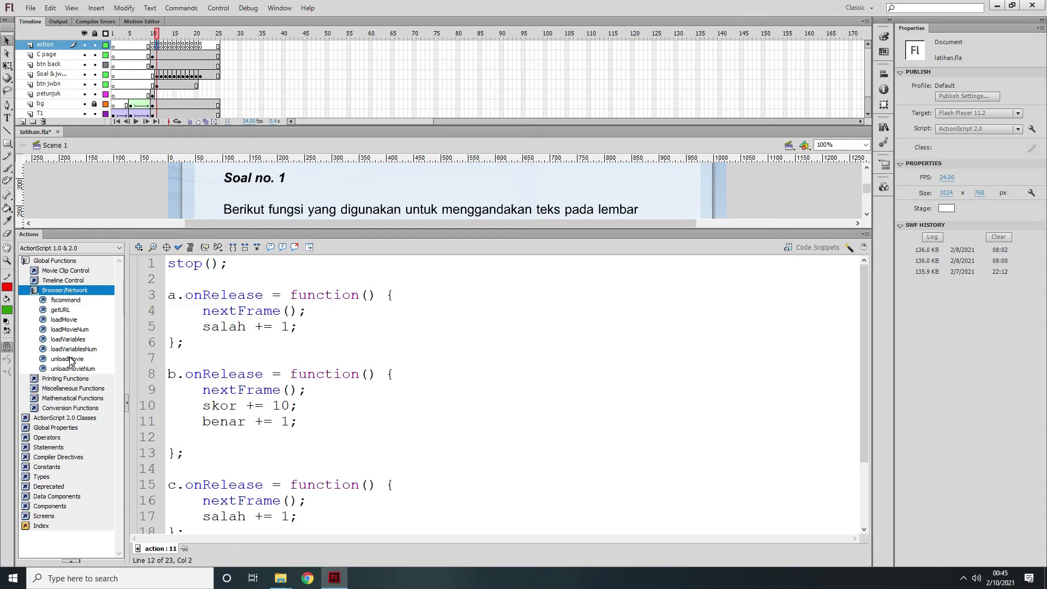
pyautogui.doubleClick(70, 329)
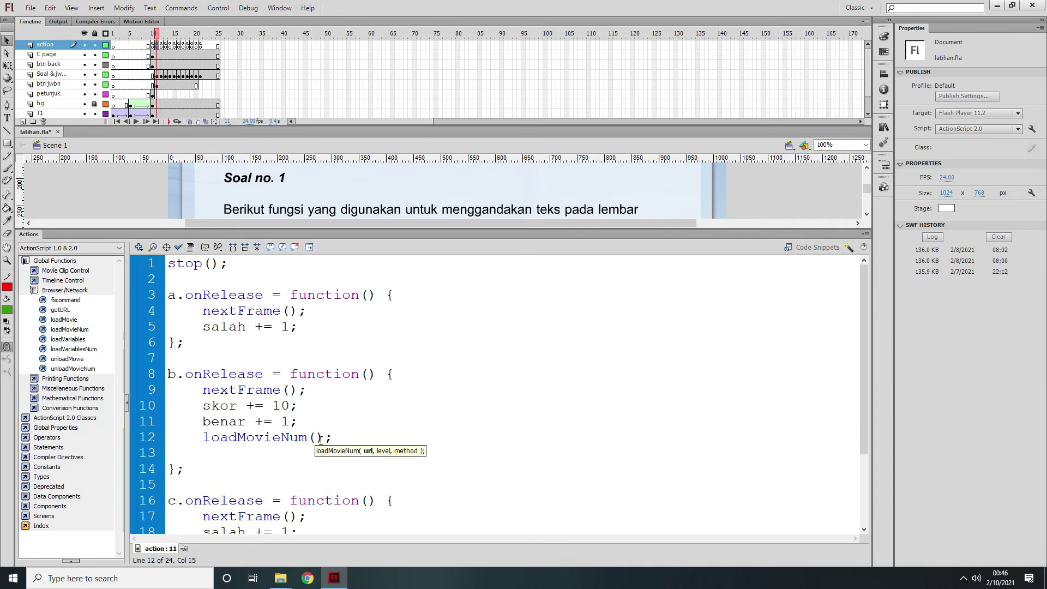
pyautogui.write('"ben')
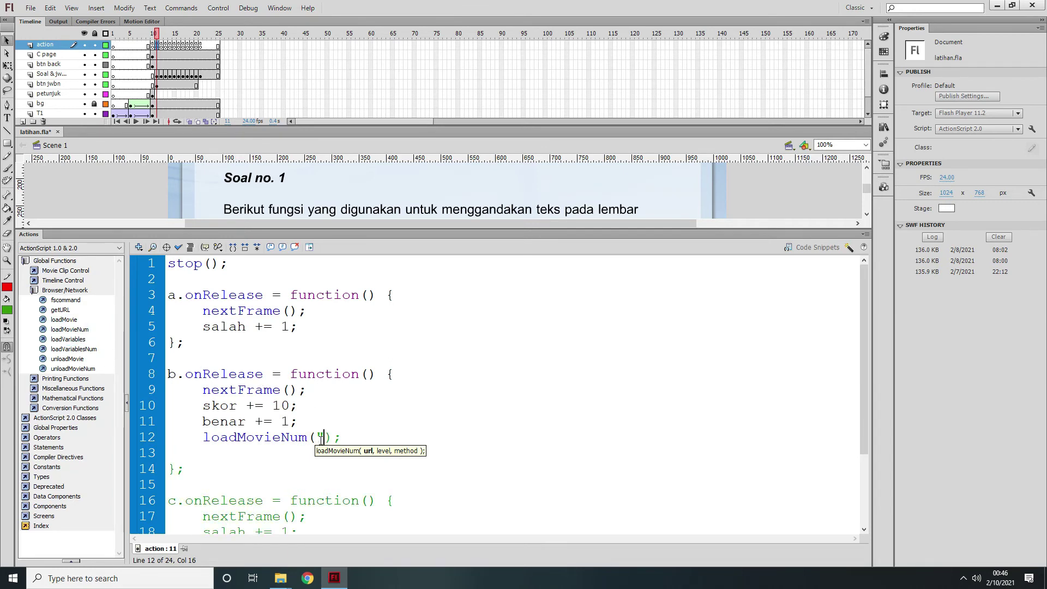
pyautogui.write('ar.swf"')
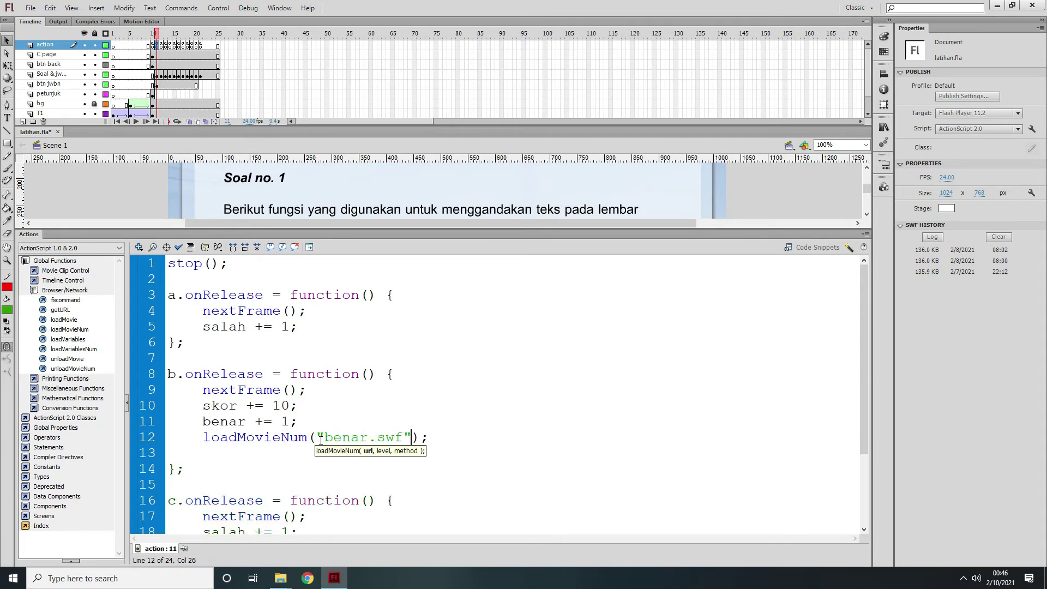
pyautogui.write(',')
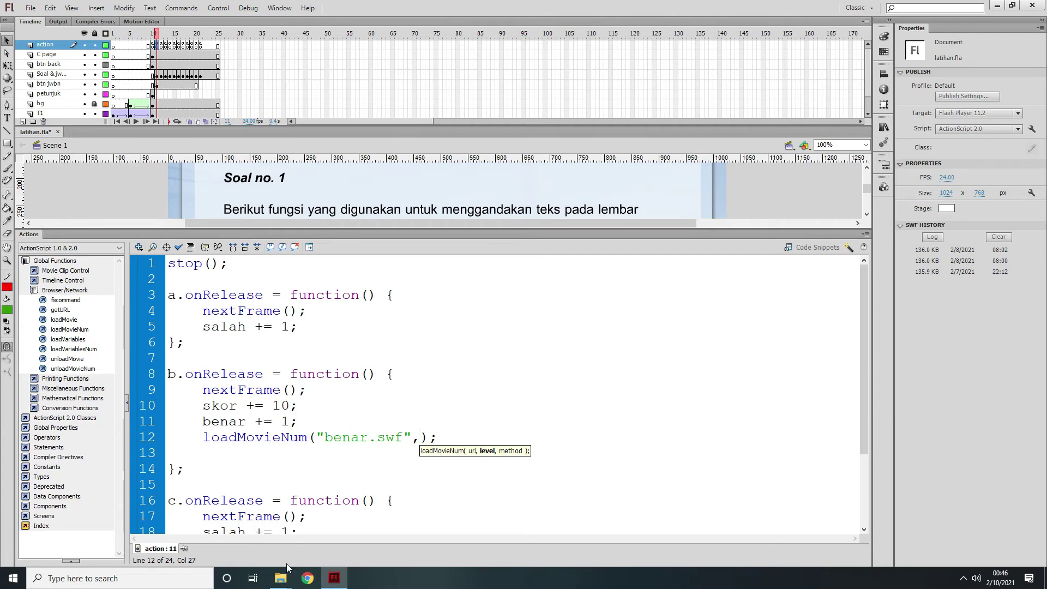
# Find start.fla in the Layout Dasar\New Project 2020 folder in File Explorer and open it in Flash
pyautogui.moveTo(280, 575)
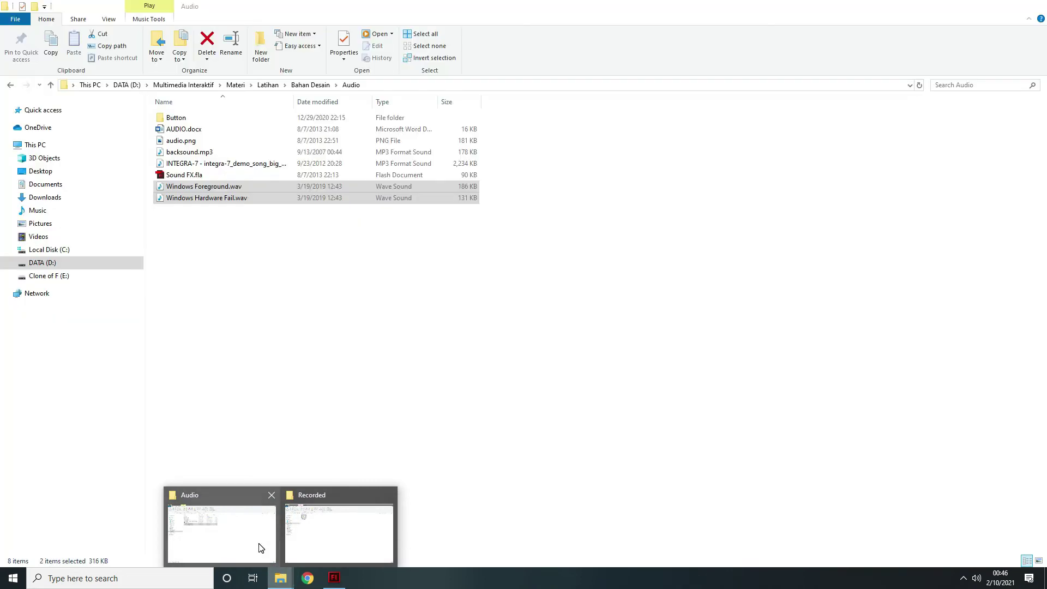
pyautogui.click(260, 548)
pyautogui.click(50, 85)
pyautogui.click(51, 85)
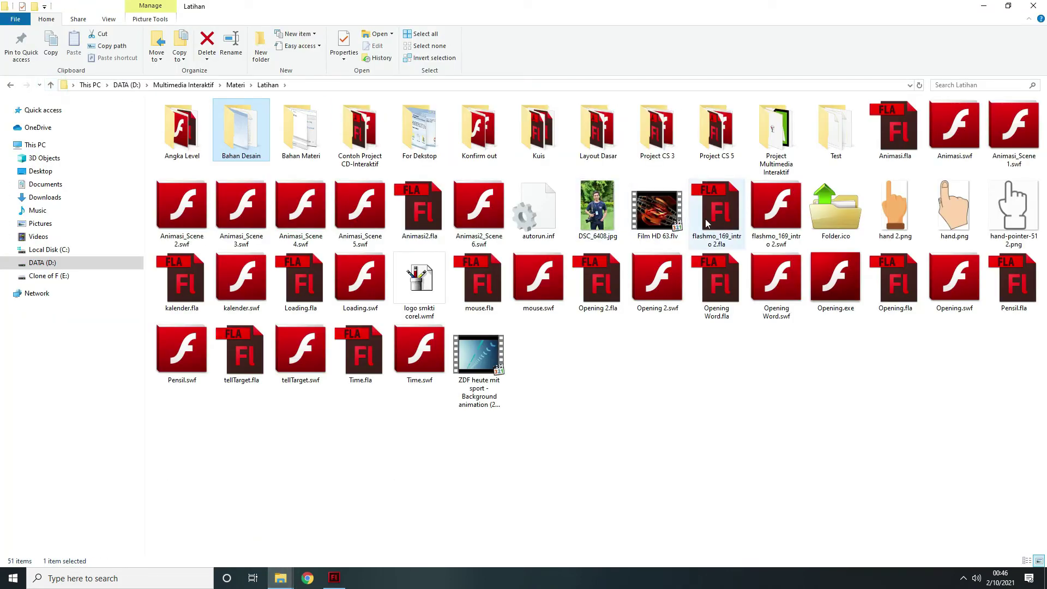
pyautogui.doubleClick(600, 136)
pyautogui.click(793, 136)
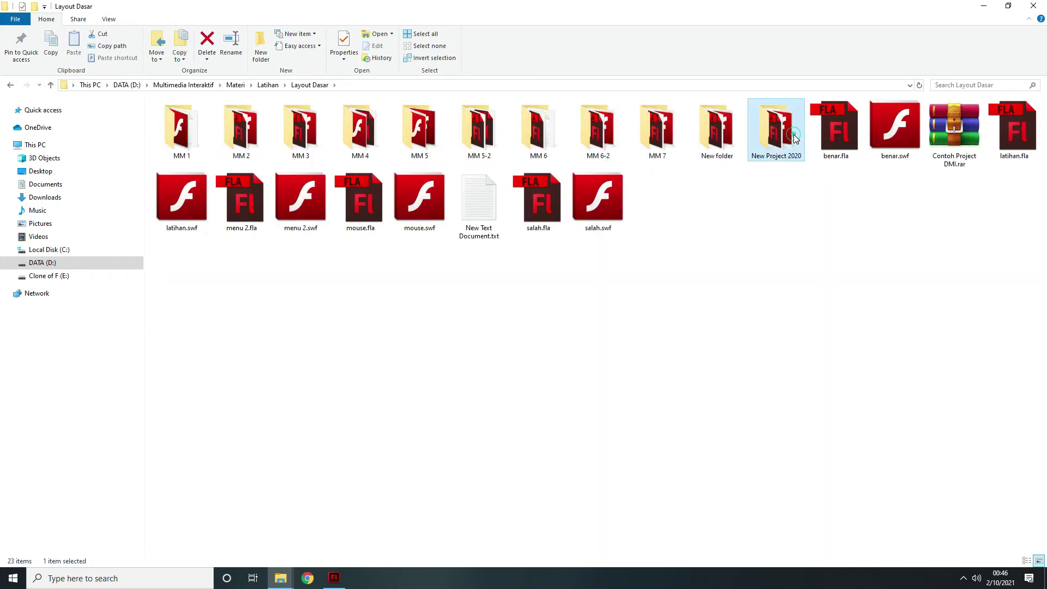
pyautogui.doubleClick(793, 136)
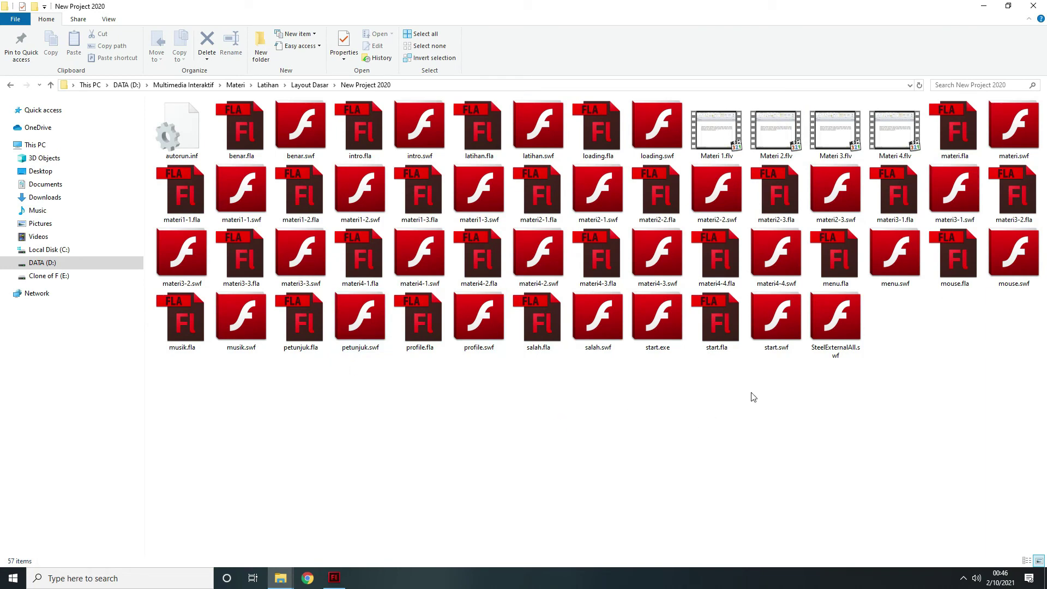
pyautogui.moveTo(720, 334); pyautogui.dragTo(132, 197)
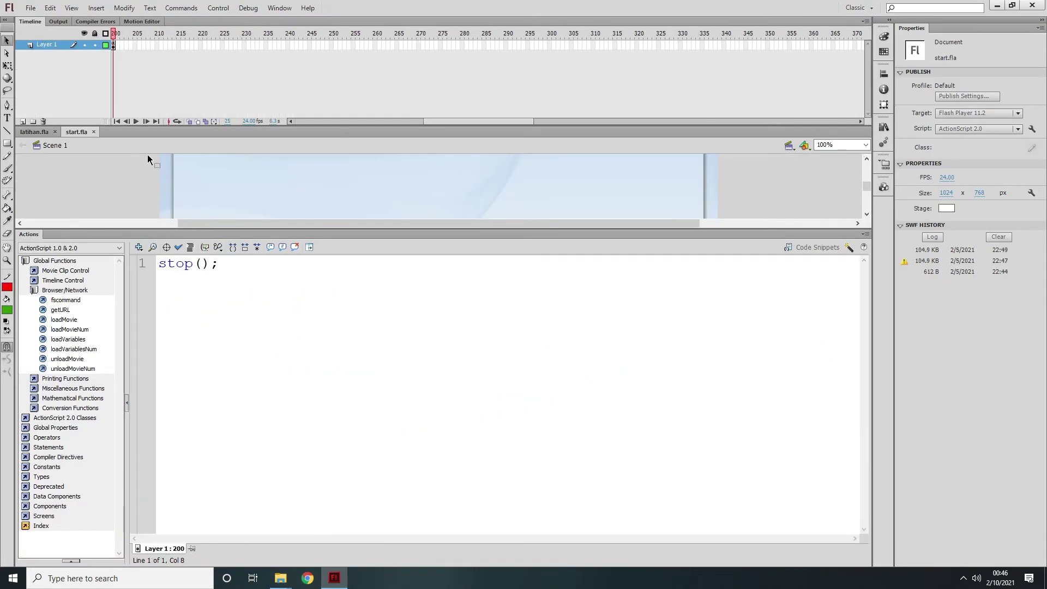
# Examine the frame 1 script of start.fla for the level numbers used by its loadMovieNum calls
pyautogui.moveTo(448, 123); pyautogui.dragTo(293, 113)
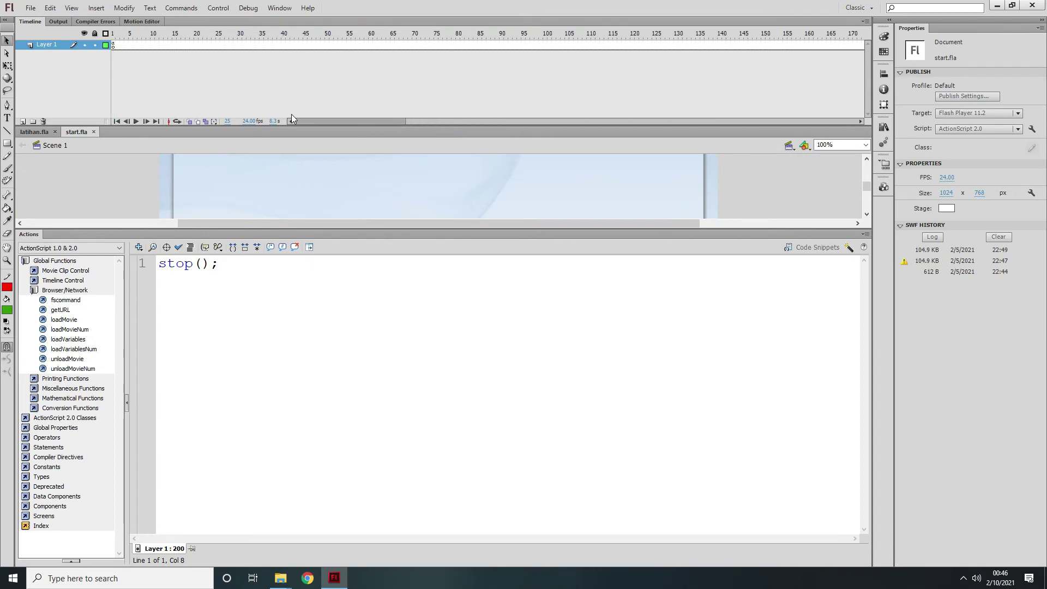
pyautogui.click(113, 45)
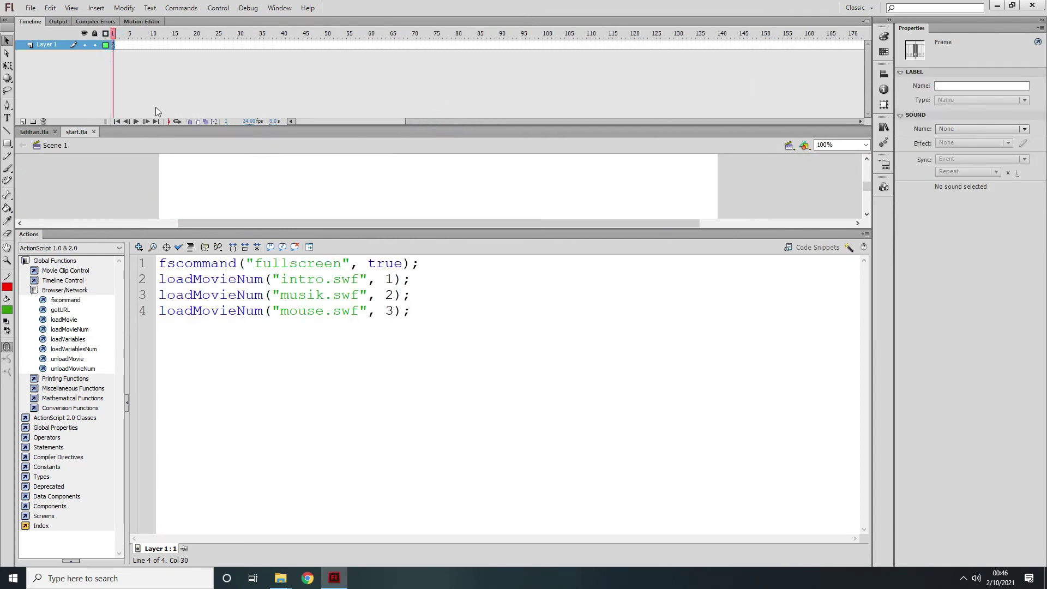
pyautogui.click(423, 264)
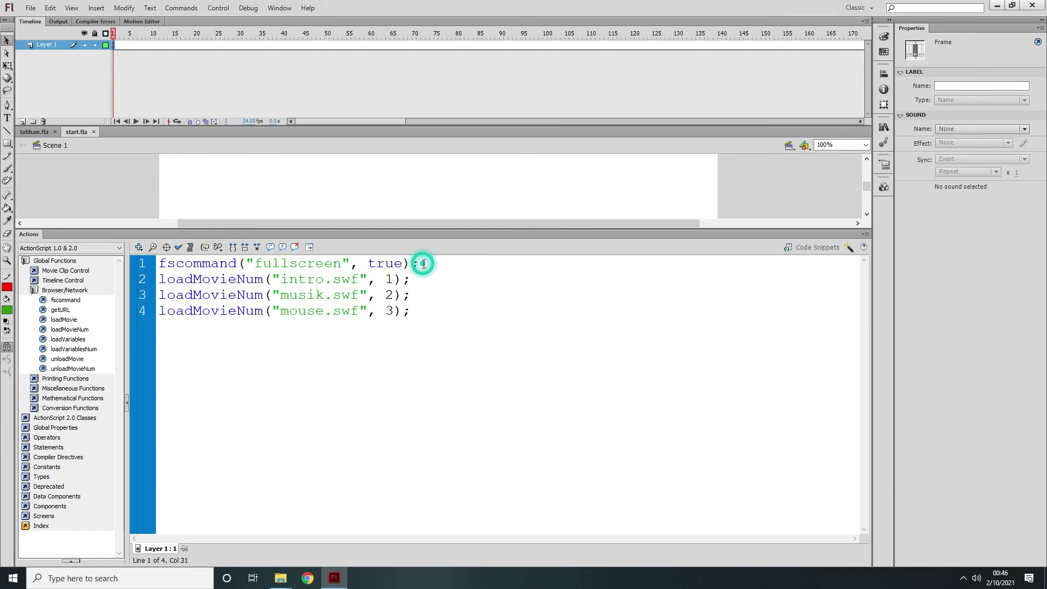
pyautogui.click(414, 281)
pyautogui.click(414, 298)
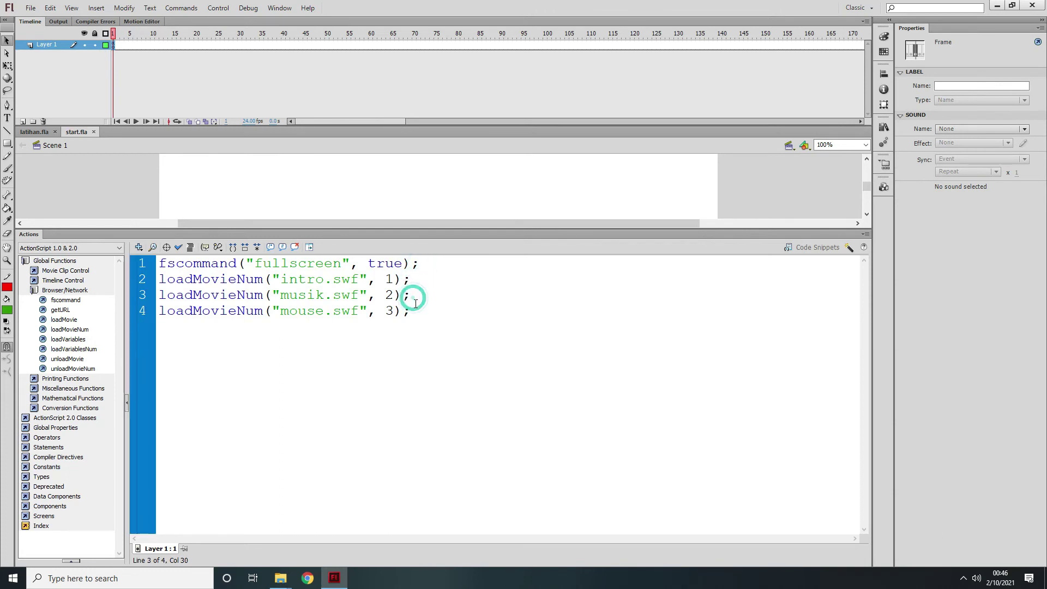
pyautogui.click(415, 310)
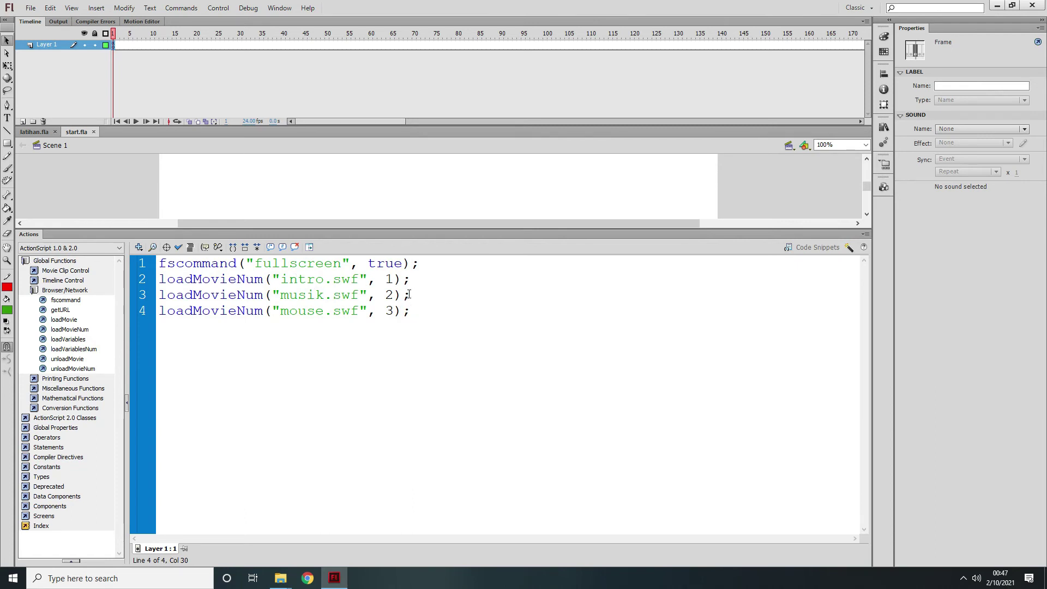
pyautogui.press('Up')
pyautogui.press('Up')
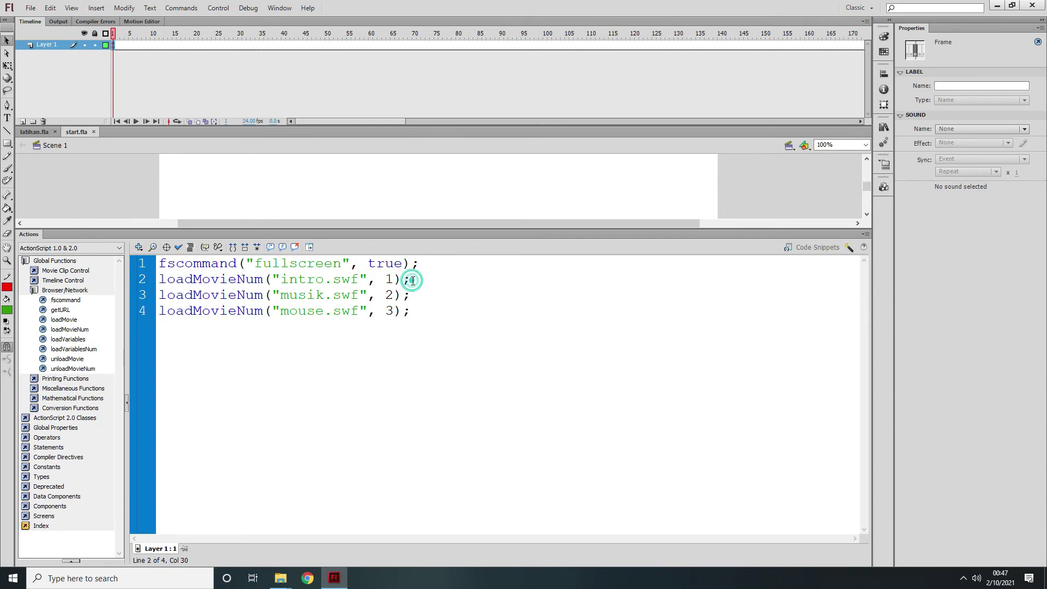
pyautogui.moveTo(247, 283); pyautogui.dragTo(279, 295)
pyautogui.click(409, 281)
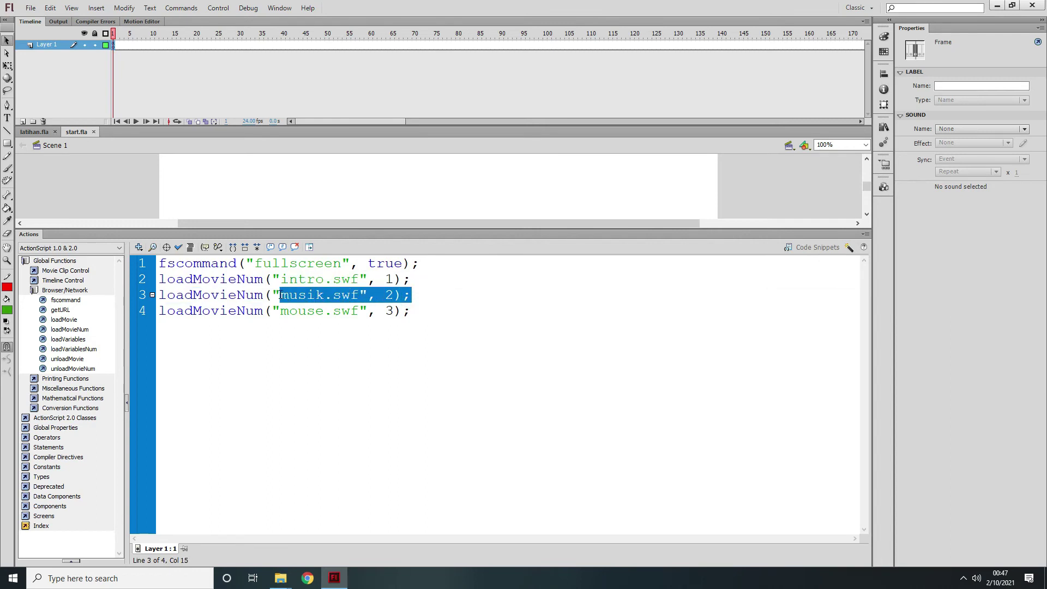
pyautogui.click(410, 311)
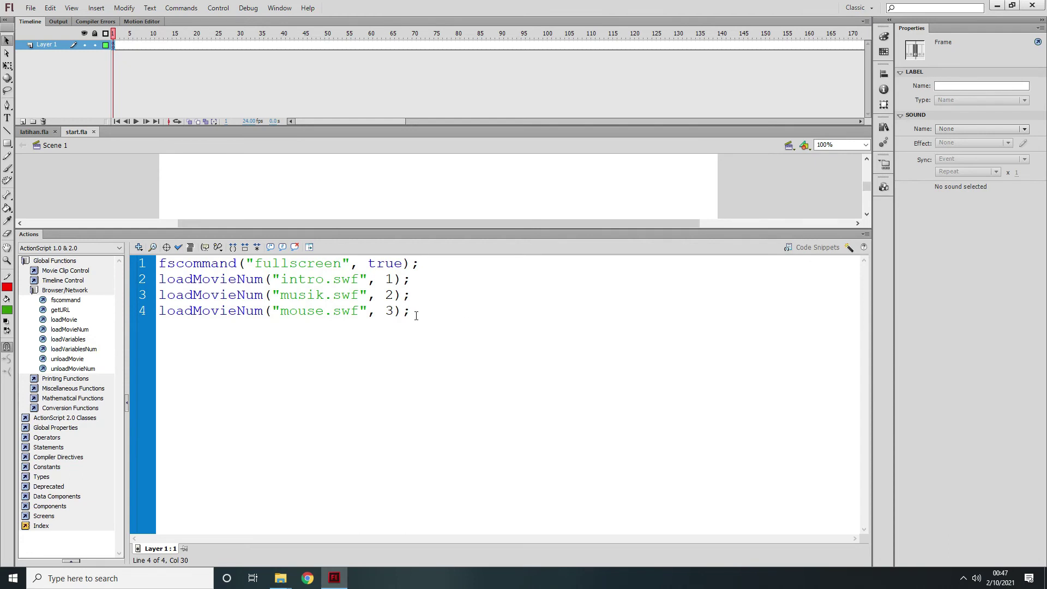
pyautogui.moveTo(406, 310)
pyautogui.mouseDown()
pyautogui.moveTo(283, 311)
pyautogui.moveTo(409, 311)
pyautogui.mouseUp()
pyautogui.doubleClick(51, 290)
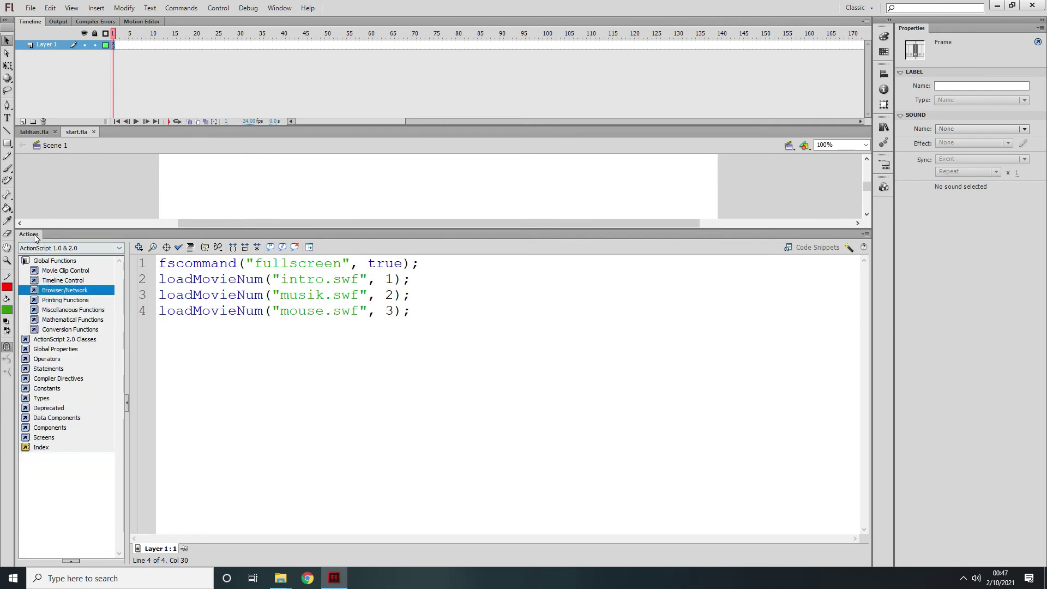
# Return to latihan.fla, set the level of the "benar.swf" loadMovieNum call to 4, and auto-format the script
pyautogui.click(34, 133)
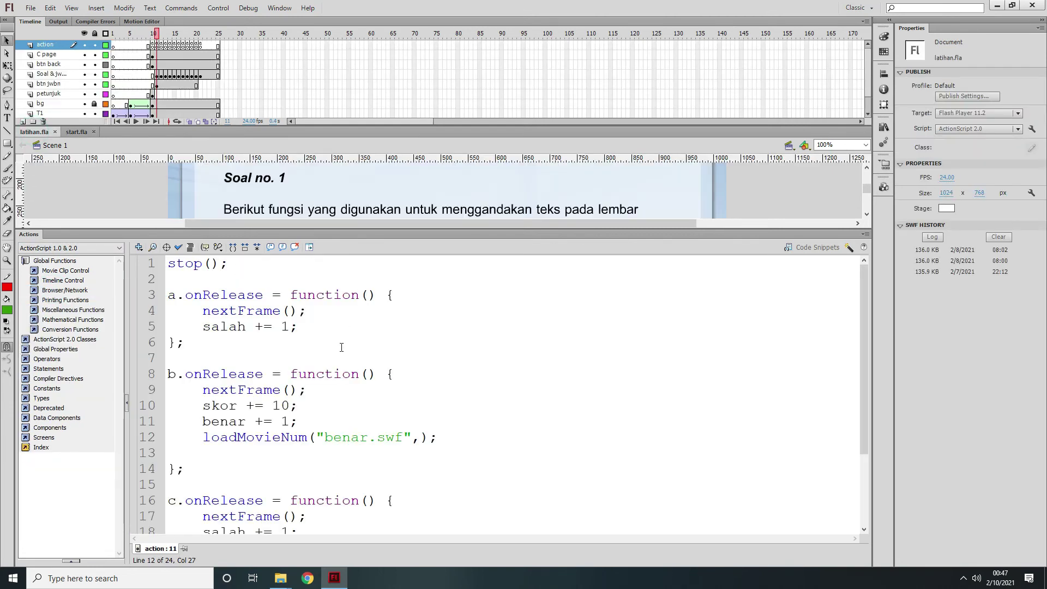
pyautogui.click(418, 439)
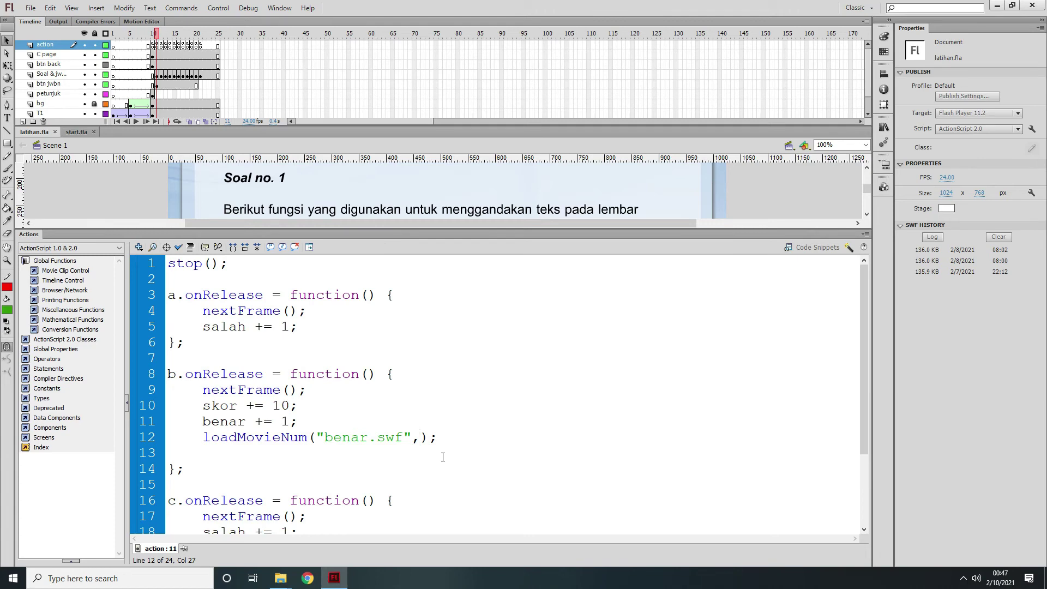
pyautogui.write('4')
pyautogui.click(191, 247)
# Copy the loadMovieNum("benar.swf", 4); statement and remove the empty line below it
pyautogui.scroll(-1, 279, 409)
pyautogui.moveTo(206, 391); pyautogui.dragTo(459, 390)
pyautogui.hotkey('ctrl', 'c')
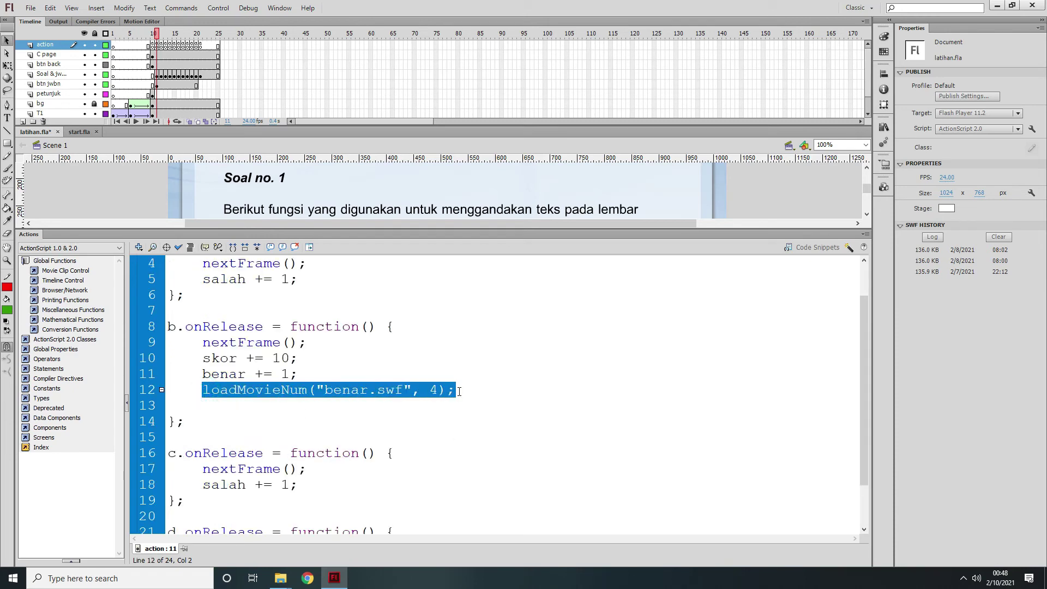
pyautogui.click(352, 416)
pyautogui.click(347, 405)
pyautogui.press('BackSpace')
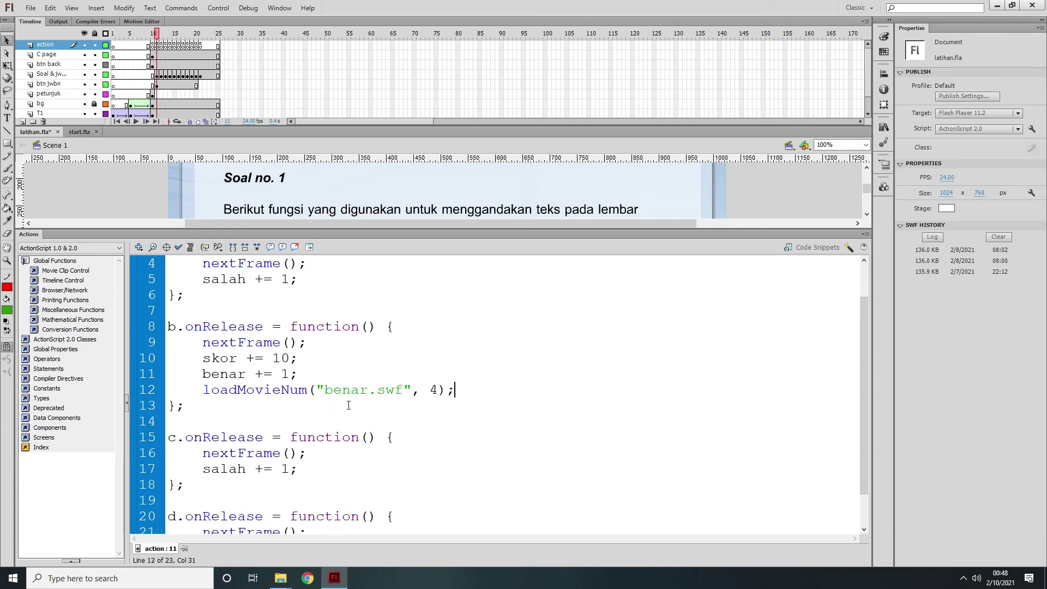
pyautogui.scroll(-1, 360, 382)
pyautogui.scroll(2, 365, 374)
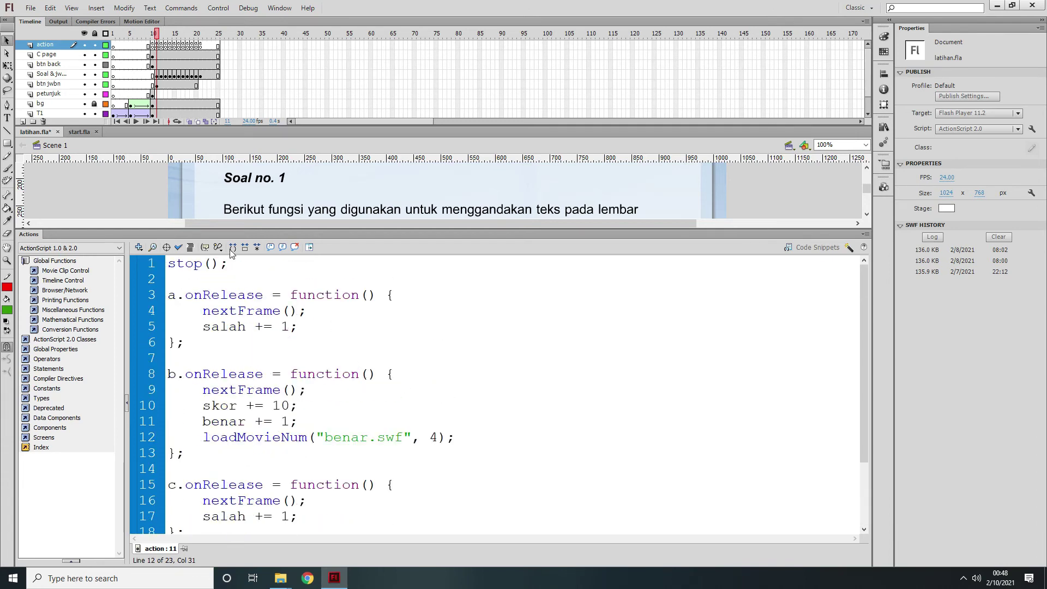
# Paste loadMovieNum("benar.swf", 4); after "benar += 1;" in a.onRelease of the action layer's frame 12 script
pyautogui.click(161, 45)
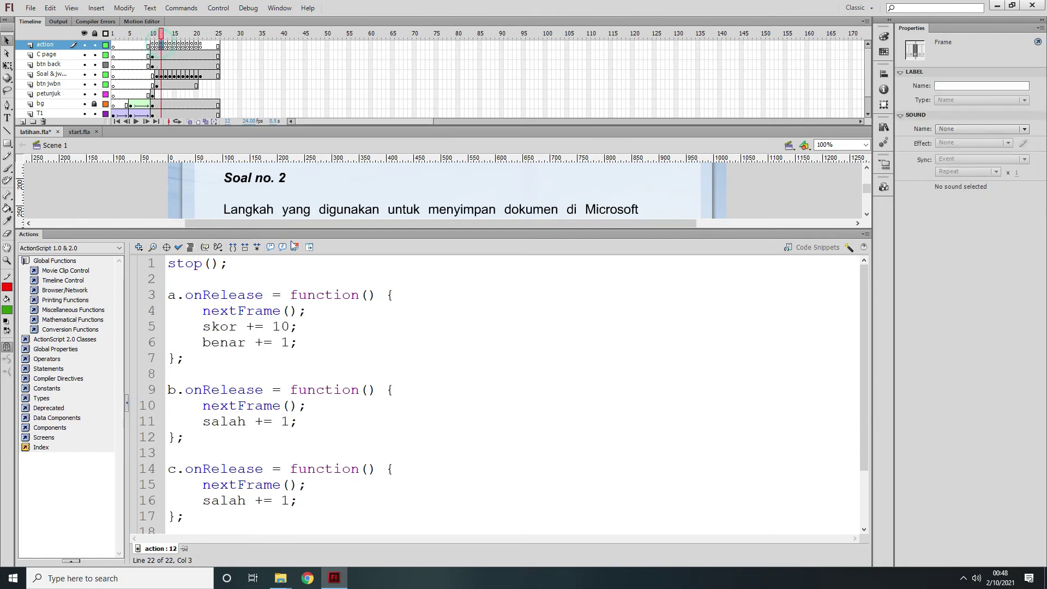
pyautogui.scroll(-2, 315, 336)
pyautogui.scroll(2, 315, 337)
pyautogui.click(317, 341)
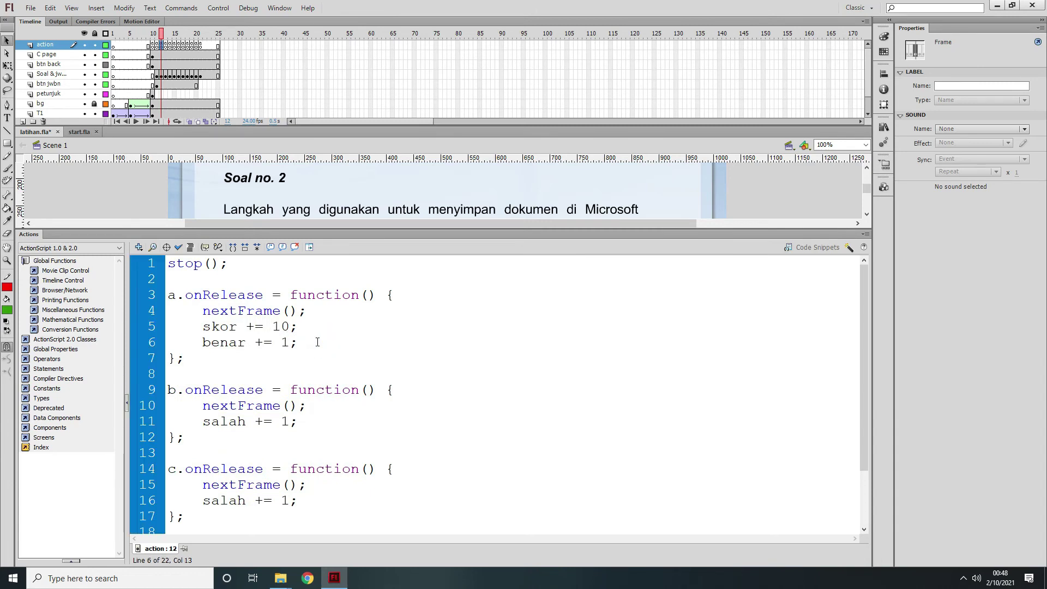
pyautogui.press('Return')
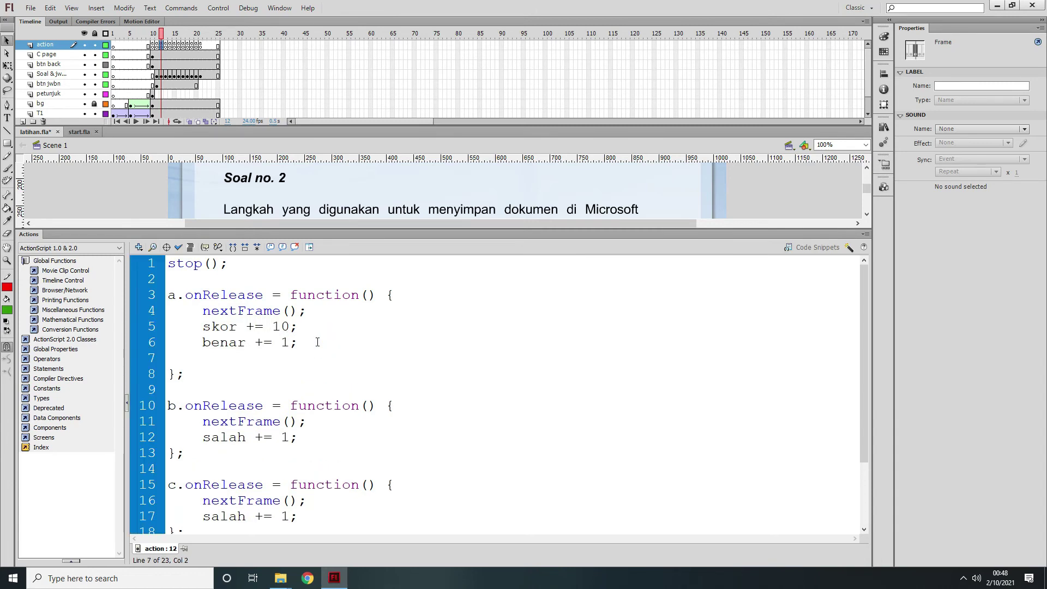
pyautogui.hotkey('ctrl', 'v')
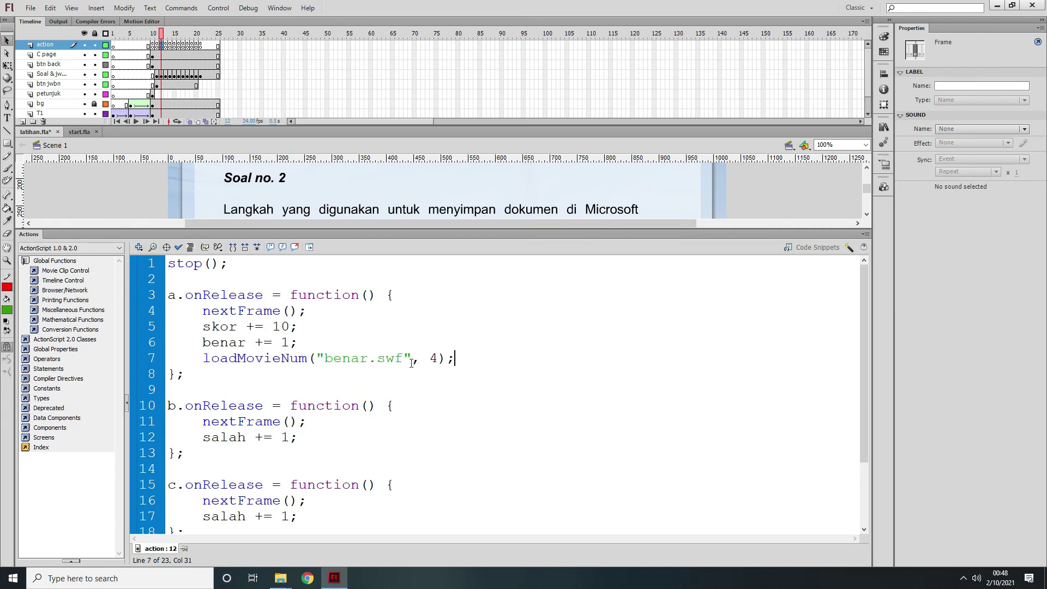
# Paste loadMovieNum("benar.swf", 4); after "benar += 1;" in d.onRelease of the action layer's frame 13 script
pyautogui.click(165, 46)
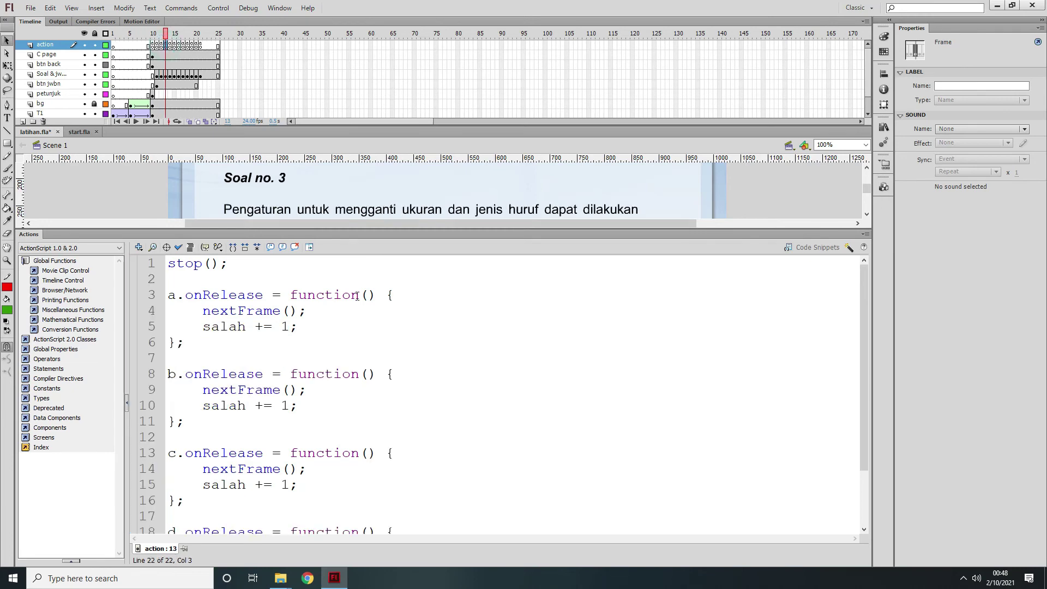
pyautogui.scroll(-2, 315, 362)
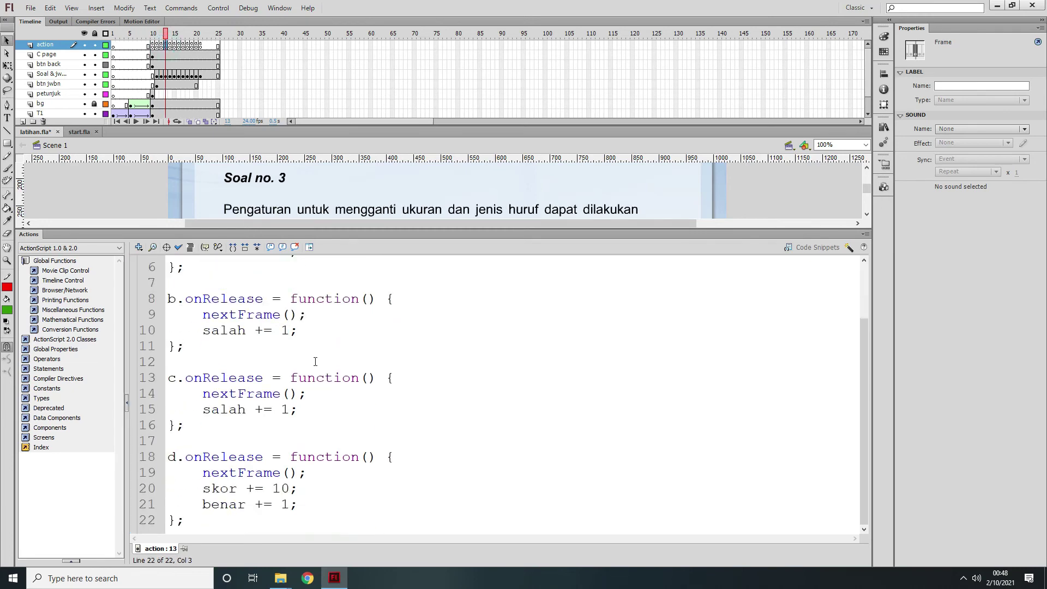
pyautogui.click(312, 504)
pyautogui.press('Return')
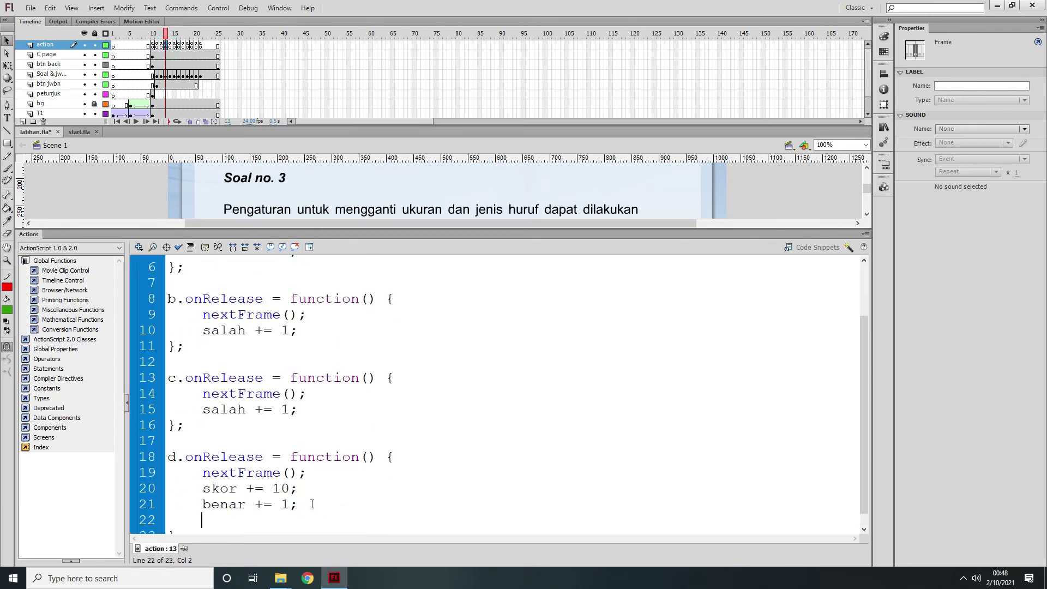
pyautogui.hotkey('ctrl', 'v')
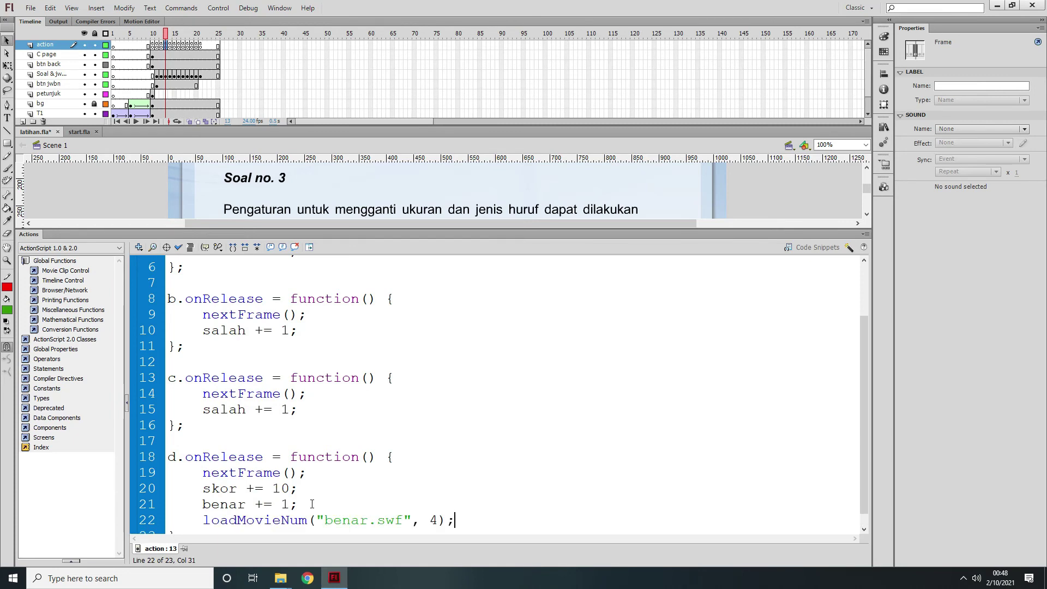
# Paste loadMovieNum("benar.swf", 4); after "benar += 1;" in b.onRelease of the action layer's frame 14 script
pyautogui.click(170, 45)
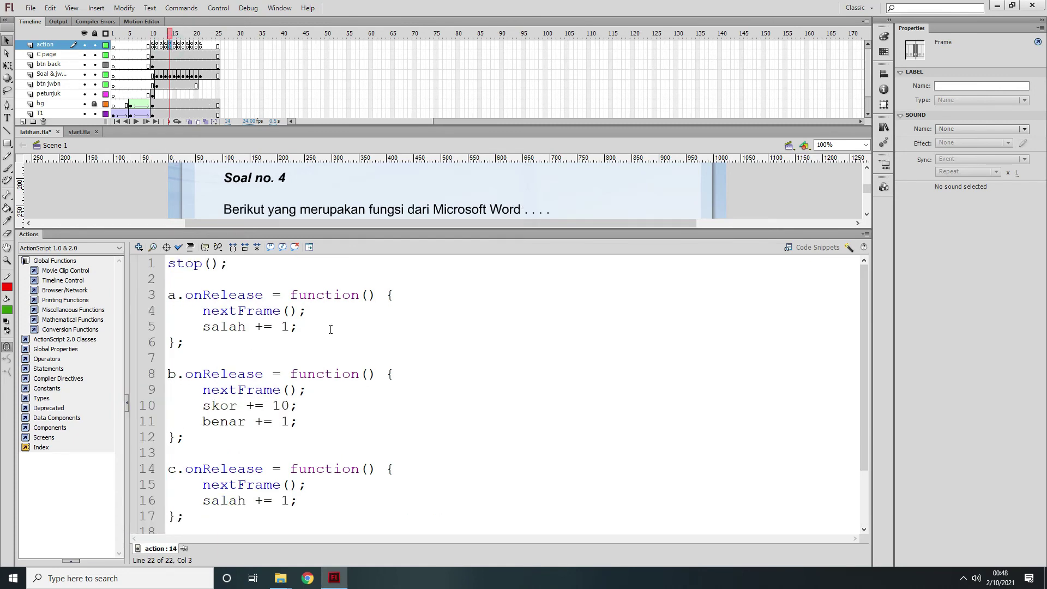
pyautogui.click(319, 419)
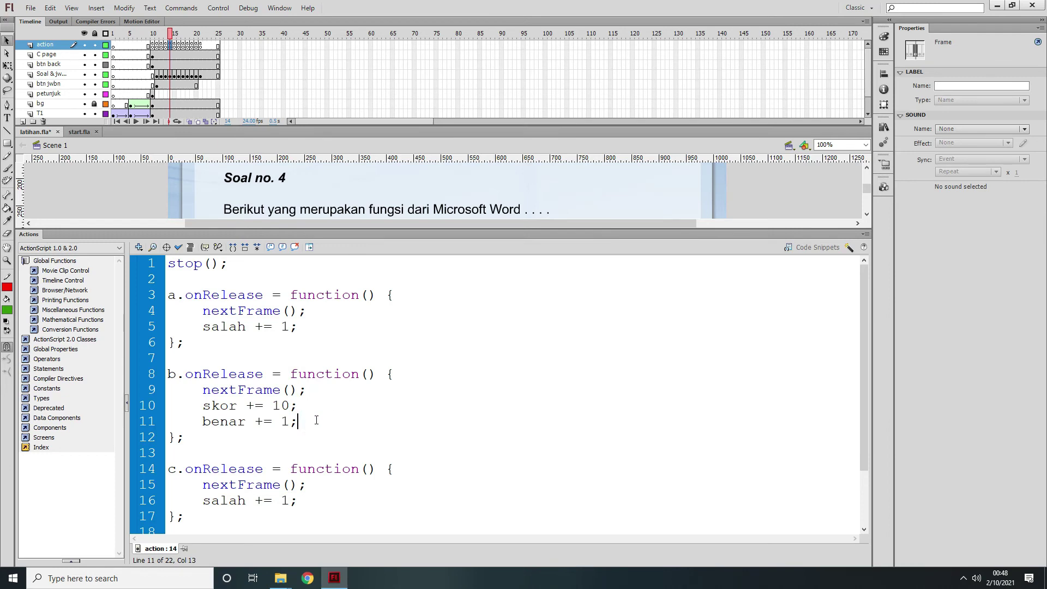
pyautogui.press('Return')
pyautogui.hotkey('ctrl', 'v')
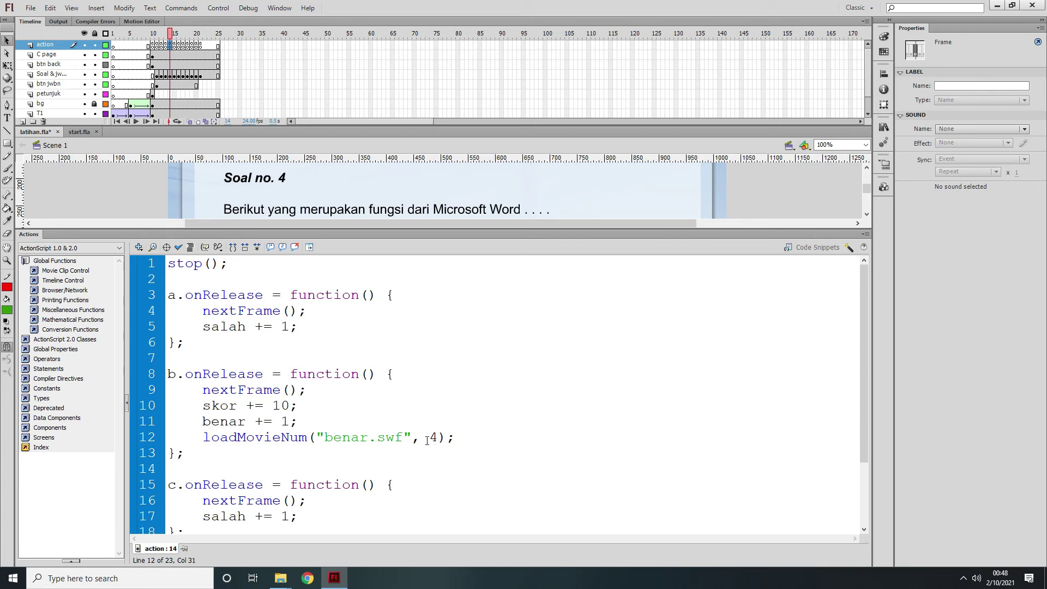
# Paste loadMovieNum("benar.swf", 4); after "benar += 1;" in a.onRelease of the action layer's frame 15 script
pyautogui.scroll(-3, 428, 439)
pyautogui.scroll(3, 422, 428)
pyautogui.click(175, 44)
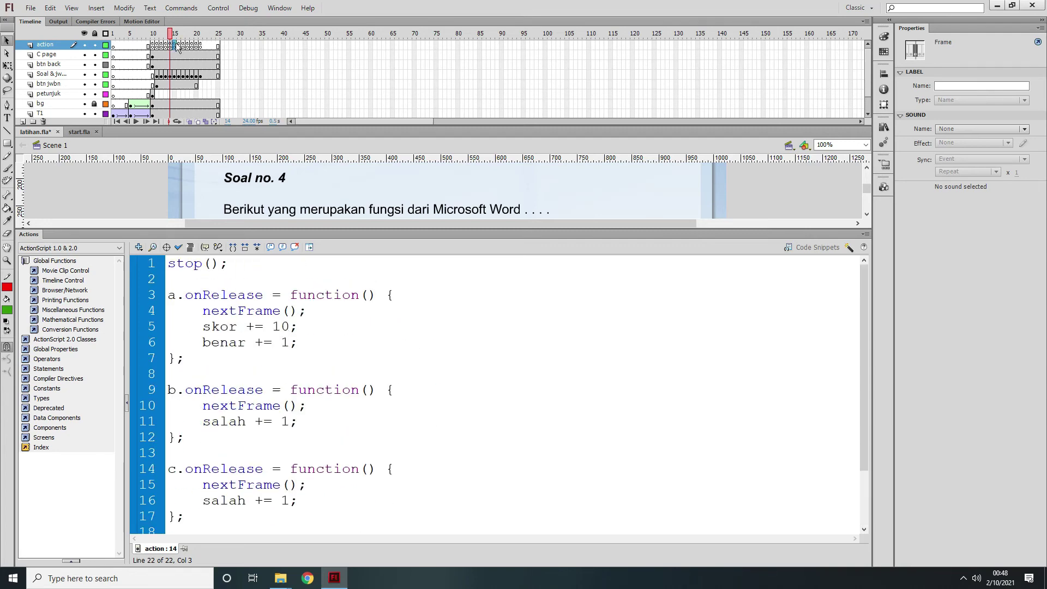
pyautogui.click(302, 340)
pyautogui.press('Return')
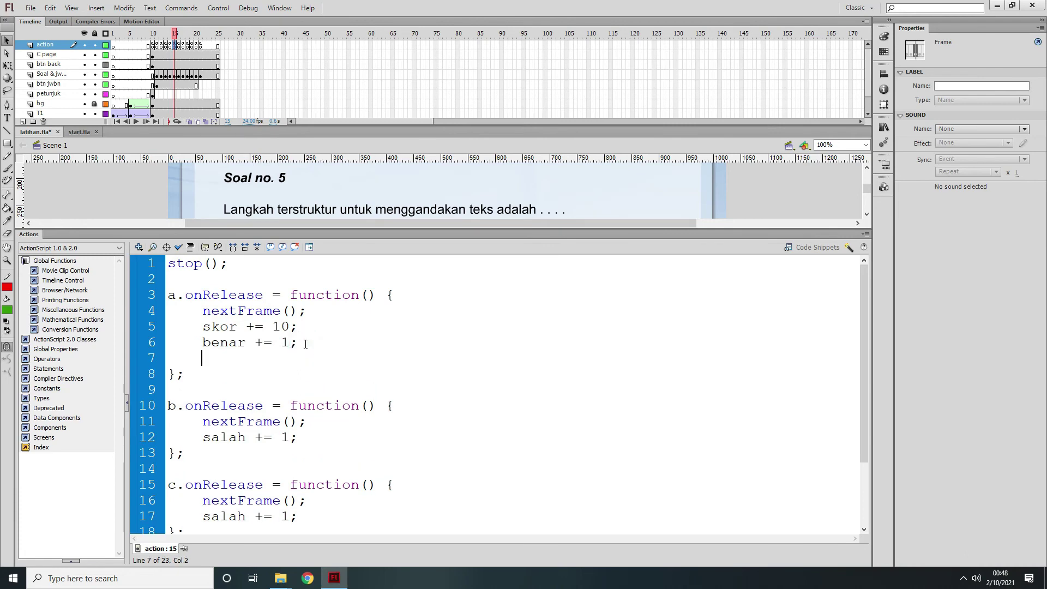
pyautogui.hotkey('ctrl', 'v')
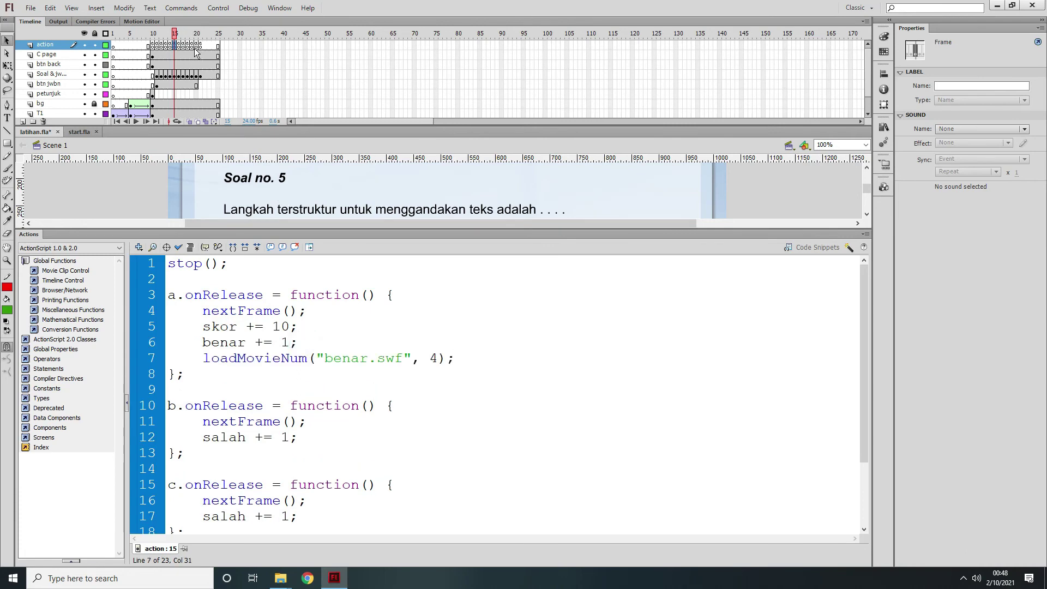
# Open the action layer's frame 16 script and place the text cursor after "benar += 1;" in d.onRelease
pyautogui.click(178, 45)
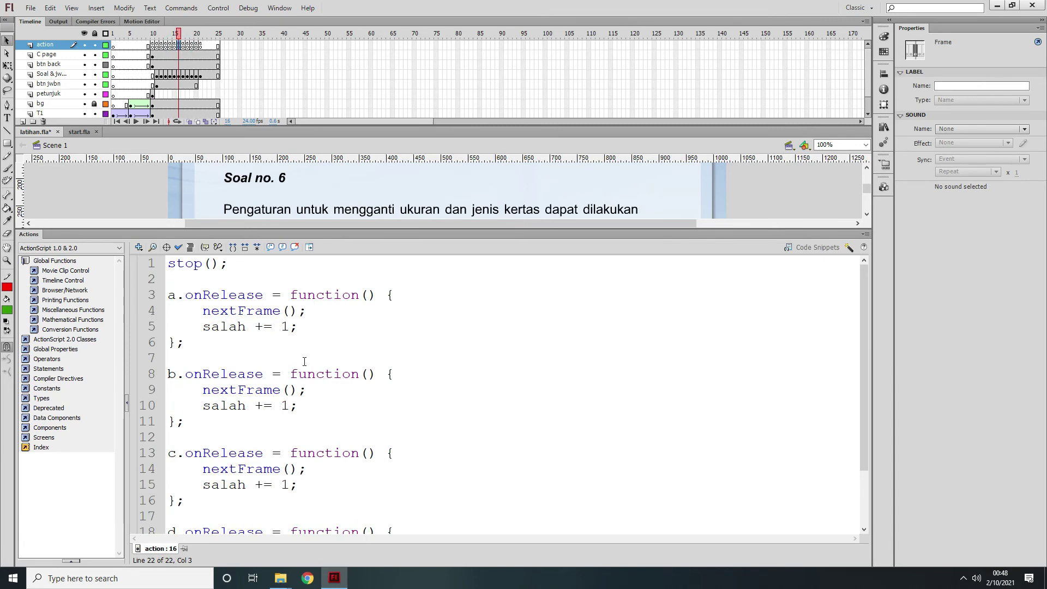
pyautogui.scroll(-2, 304, 361)
pyautogui.click(307, 502)
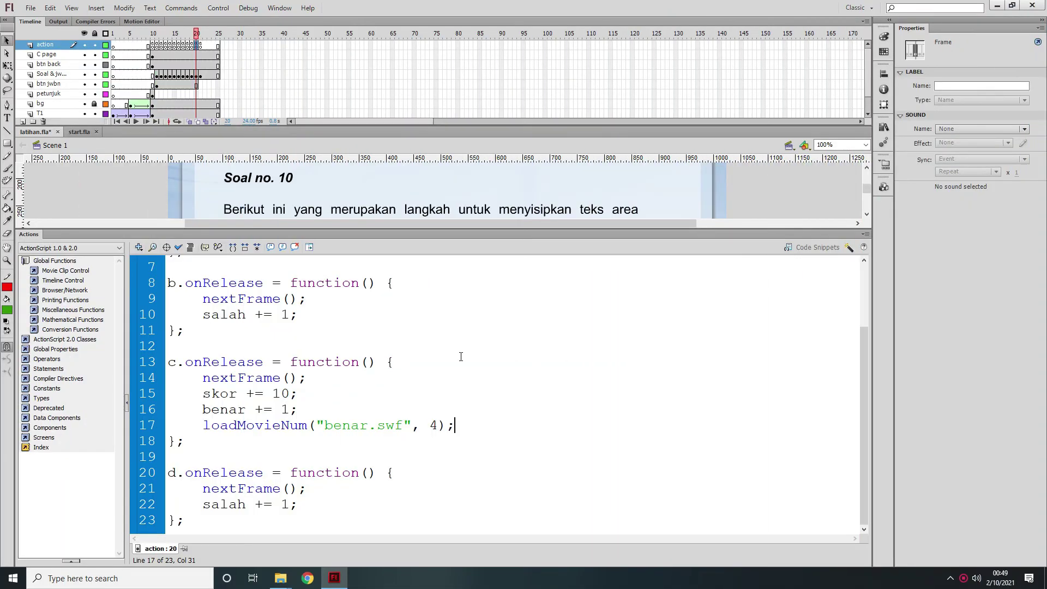
# Review the action layer's scripts in frames 15 to 20 for the benar.swf load statement in each correct answer's handler
pyautogui.scroll(2, 461, 357)
pyautogui.scroll(-2, 461, 357)
pyautogui.click(192, 46)
pyautogui.click(187, 45)
pyautogui.click(183, 46)
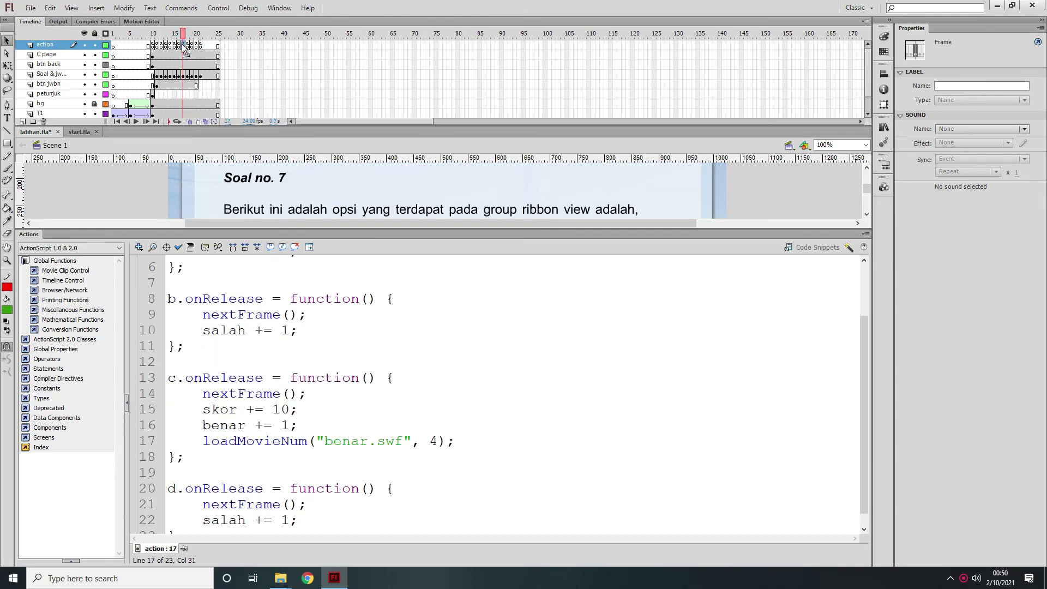
pyautogui.click(180, 46)
pyautogui.click(176, 46)
pyautogui.click(179, 46)
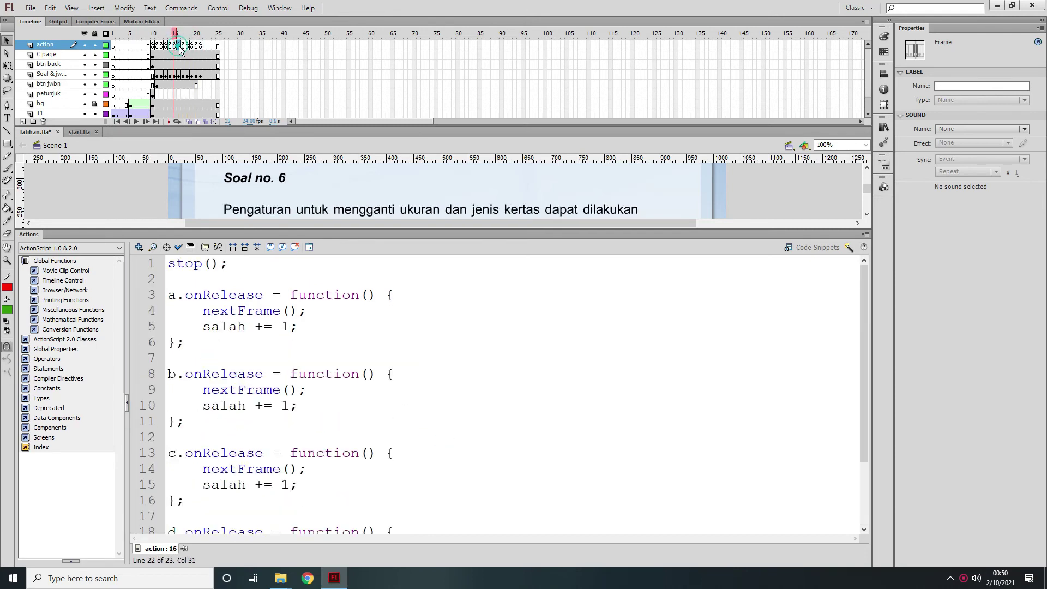
pyautogui.click(184, 46)
pyautogui.click(188, 46)
pyautogui.click(192, 45)
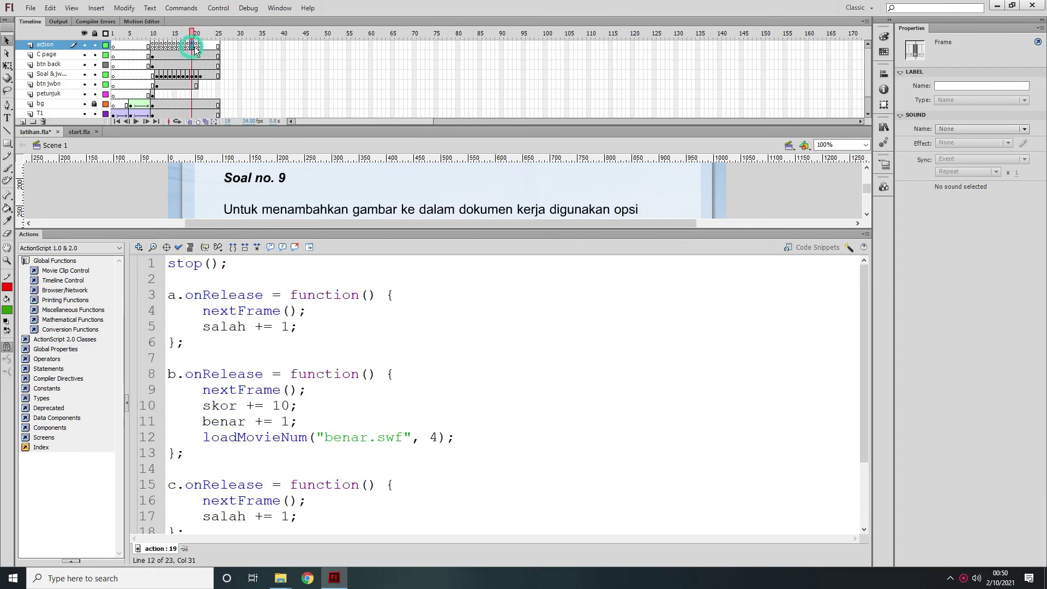
pyautogui.click(196, 46)
# Examine the skor and loadMovieNum lines in c.onRelease of the frame 20 script and the variables in the frame 10 script
pyautogui.click(387, 394)
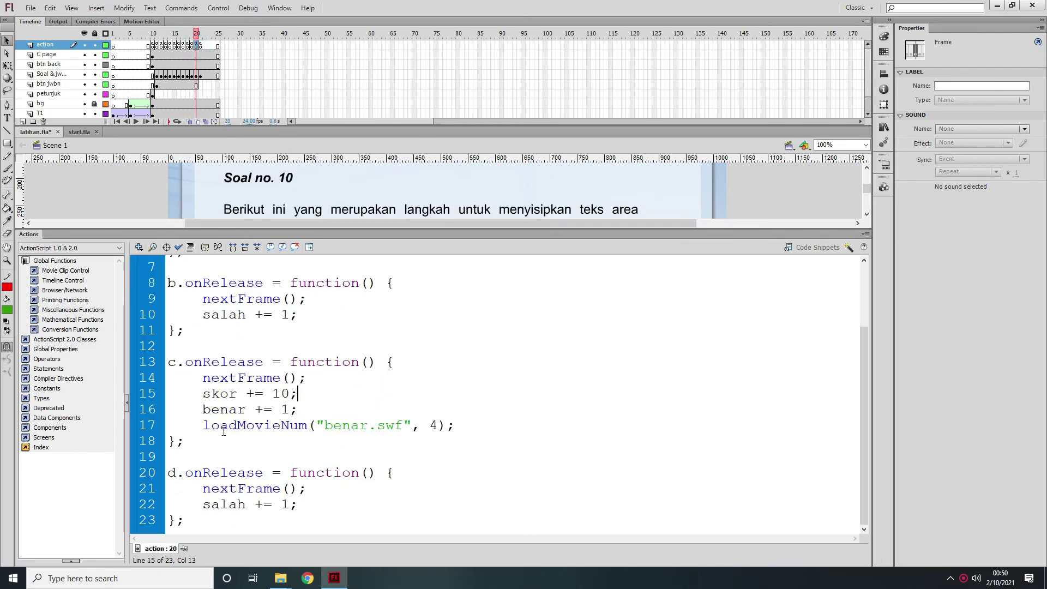
pyautogui.click(455, 426)
pyautogui.moveTo(203, 393); pyautogui.dragTo(307, 395)
pyautogui.click(312, 394)
pyautogui.scroll(2, 359, 404)
pyautogui.click(153, 45)
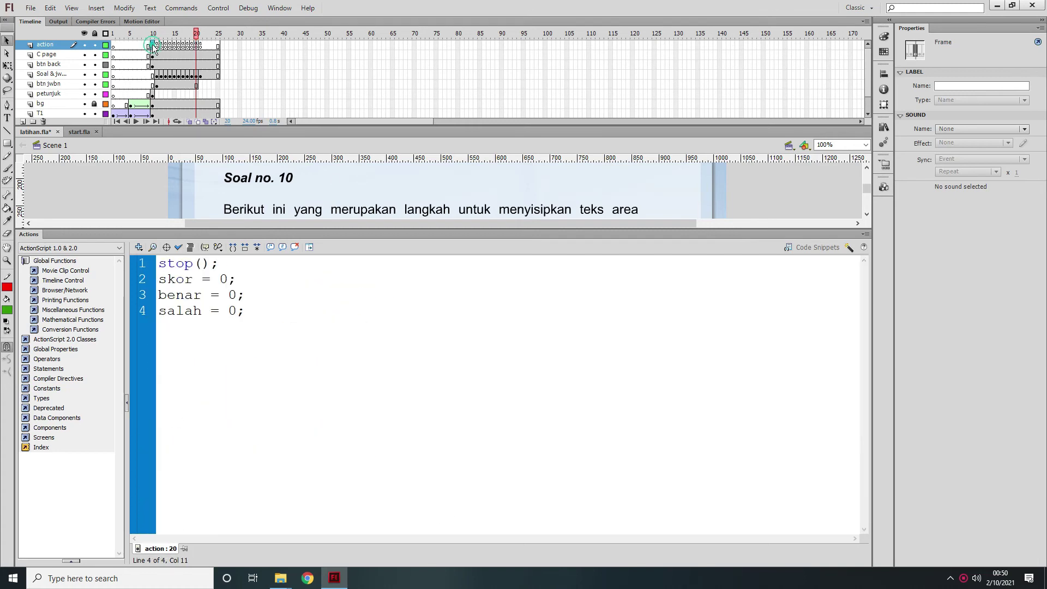
# Copy loadMovieNum("benar.swf", 4); from b.onRelease in the frame 11 script and paste it after "salah += 1;" in a.onRelease
pyautogui.click(158, 47)
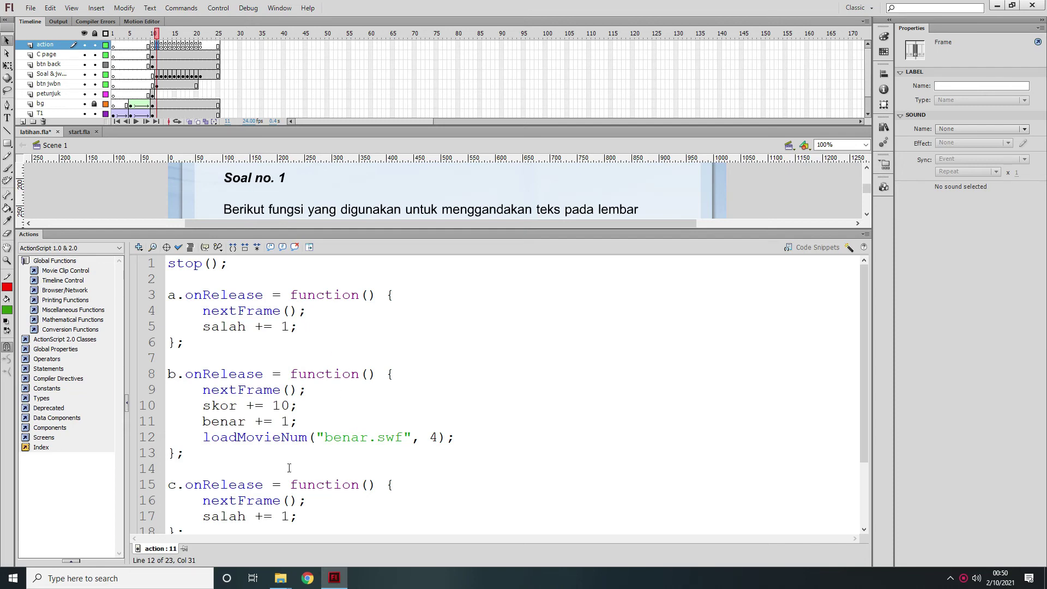
pyautogui.moveTo(456, 437); pyautogui.dragTo(207, 438)
pyautogui.hotkey('ctrl', 'c')
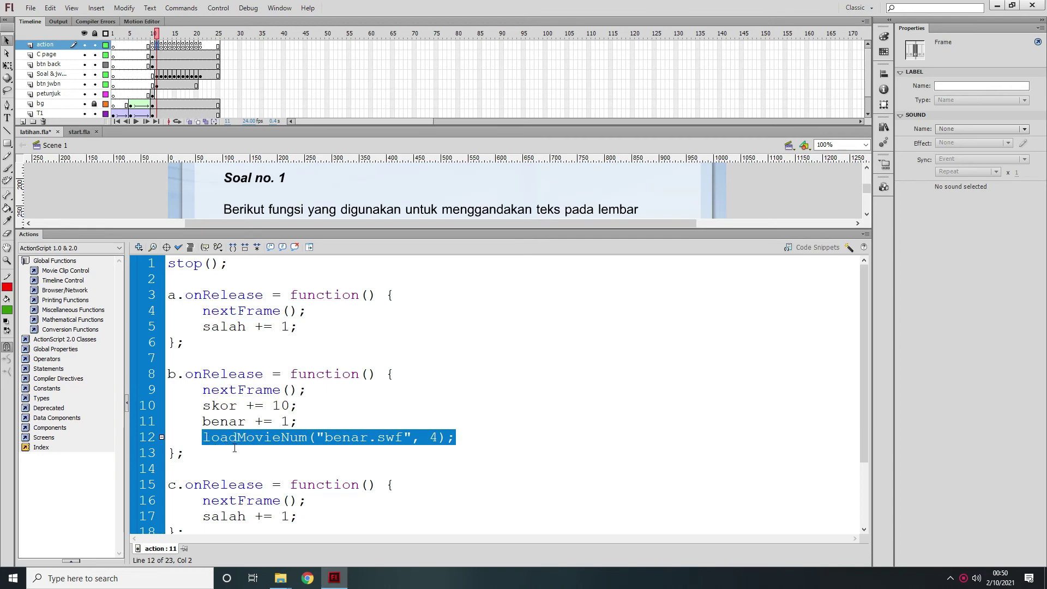
pyautogui.click(304, 421)
pyautogui.click(315, 327)
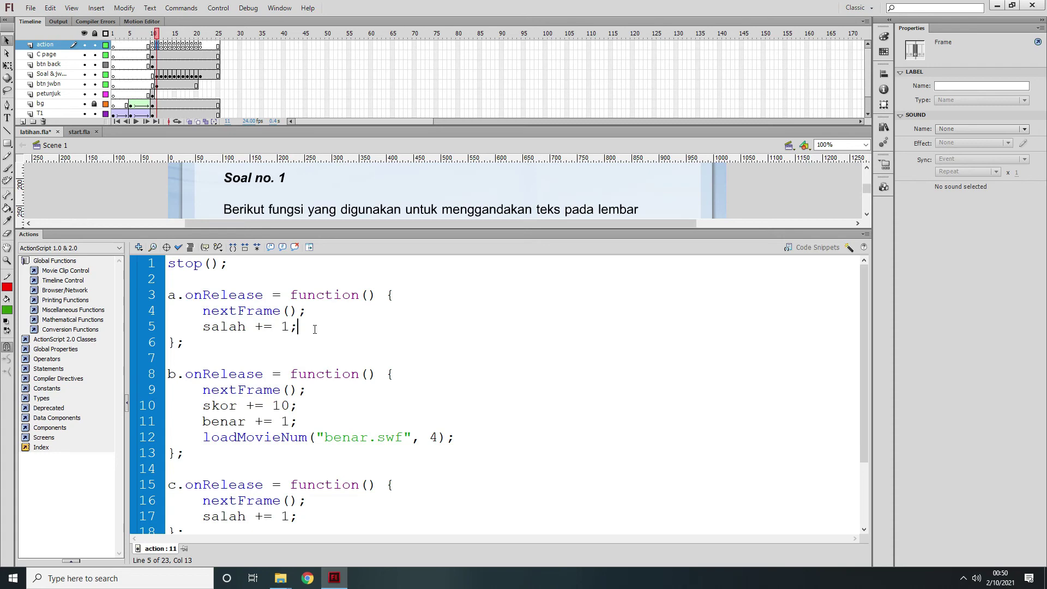
pyautogui.press('Return')
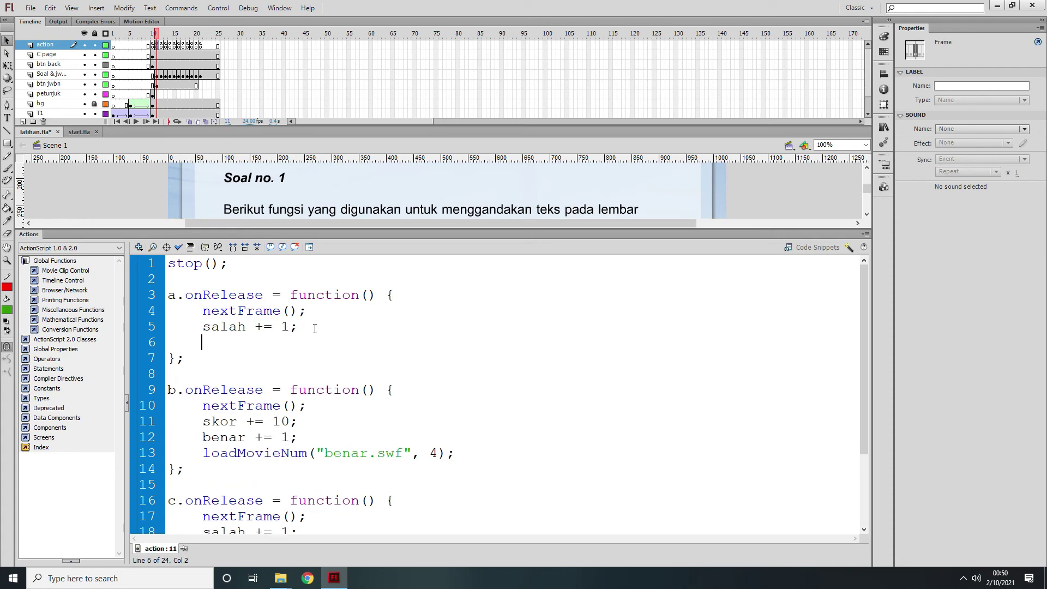
pyautogui.hotkey('ctrl', 'v')
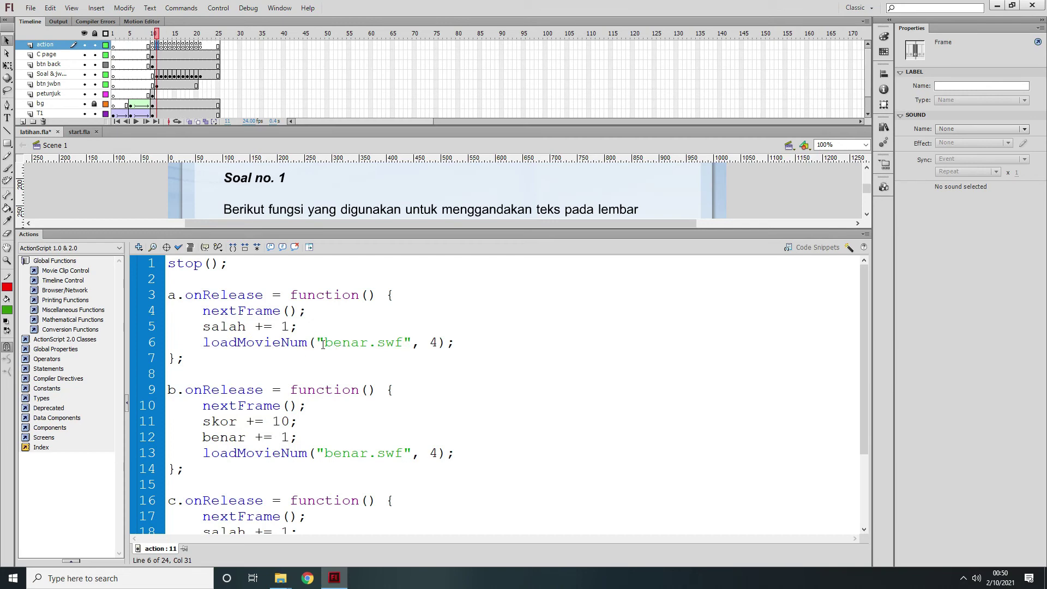
# Change the file in a.onRelease's pasted statement to salah.swf and copy the whole loadMovieNum("salah.swf", 4); statement
pyautogui.moveTo(325, 342); pyautogui.dragTo(367, 341)
pyautogui.write('salah')
pyautogui.moveTo(203, 342); pyautogui.dragTo(457, 343)
pyautogui.hotkey('ctrl', 'c')
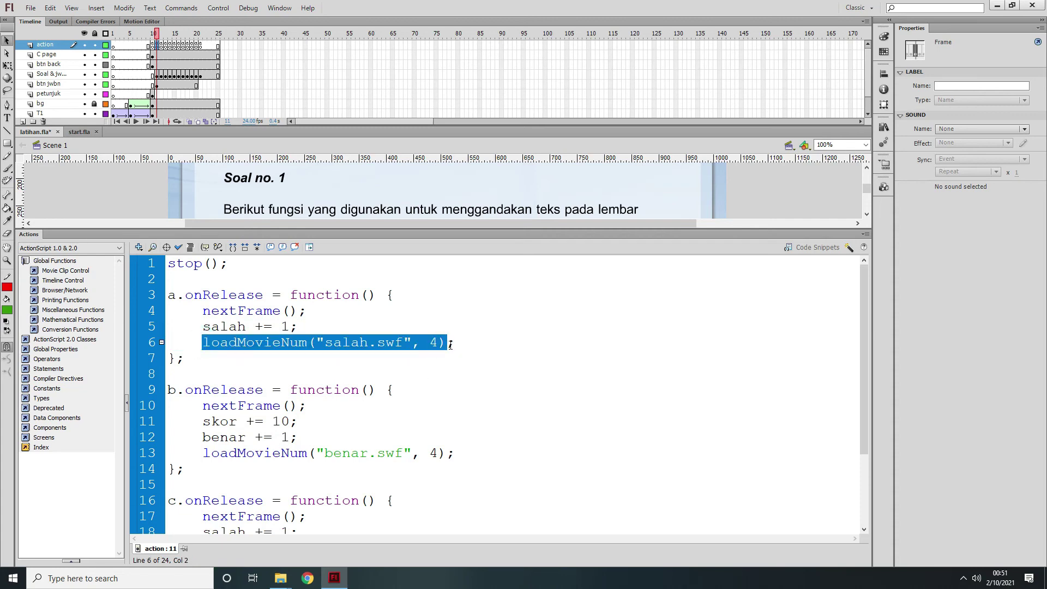
pyautogui.click(464, 344)
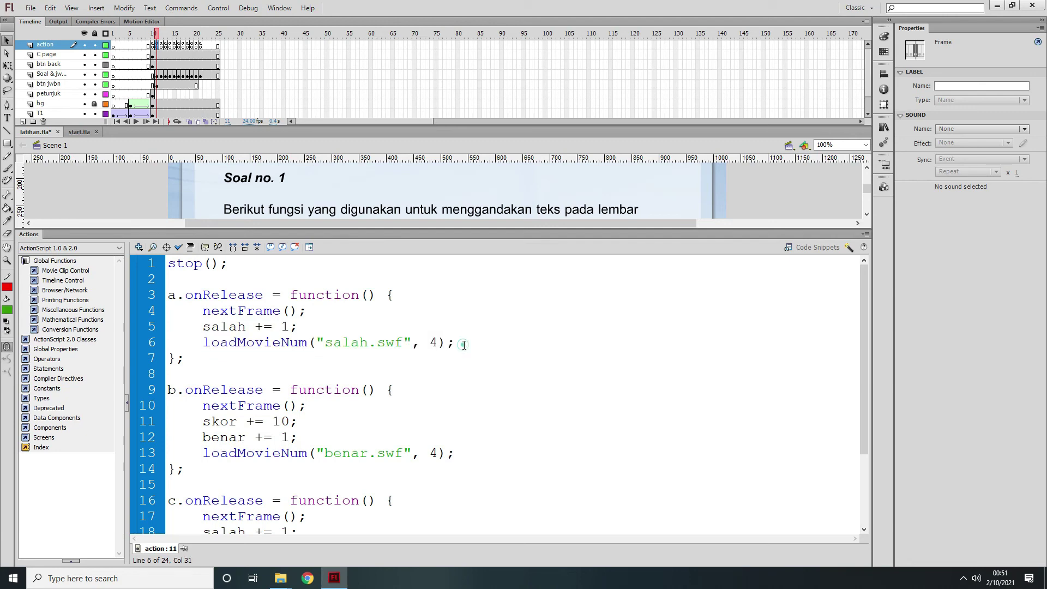
# Paste loadMovieNum("salah.swf", 4); after "salah += 1;" in c.onRelease and d.onRelease of the frame 11 script
pyautogui.scroll(-2, 464, 344)
pyautogui.click(322, 440)
pyautogui.press('Return')
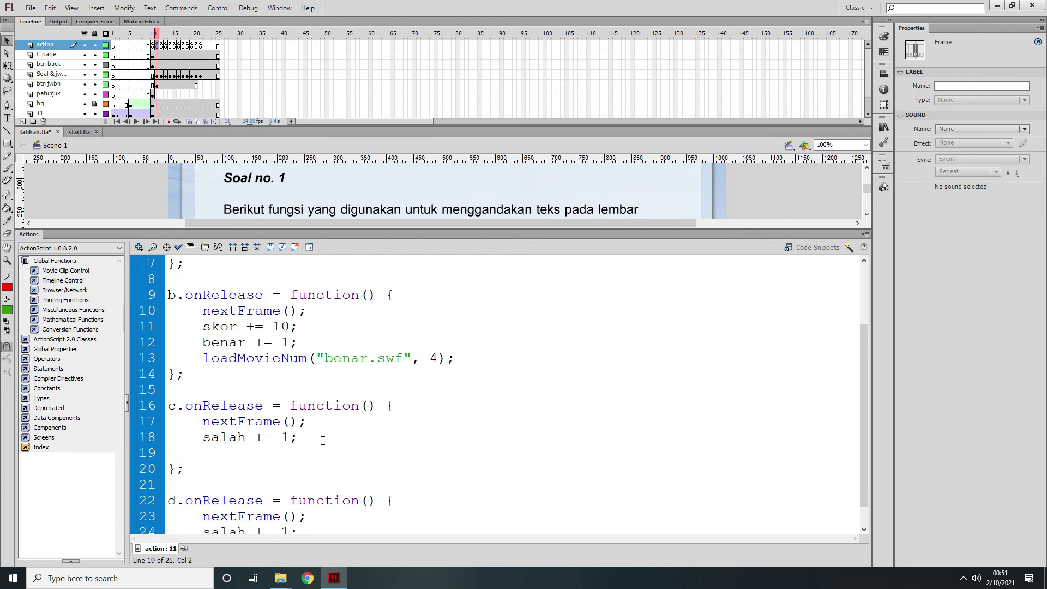
pyautogui.hotkey('ctrl', 'v')
pyautogui.scroll(-1, 323, 440)
pyautogui.click(306, 504)
pyautogui.press('Return')
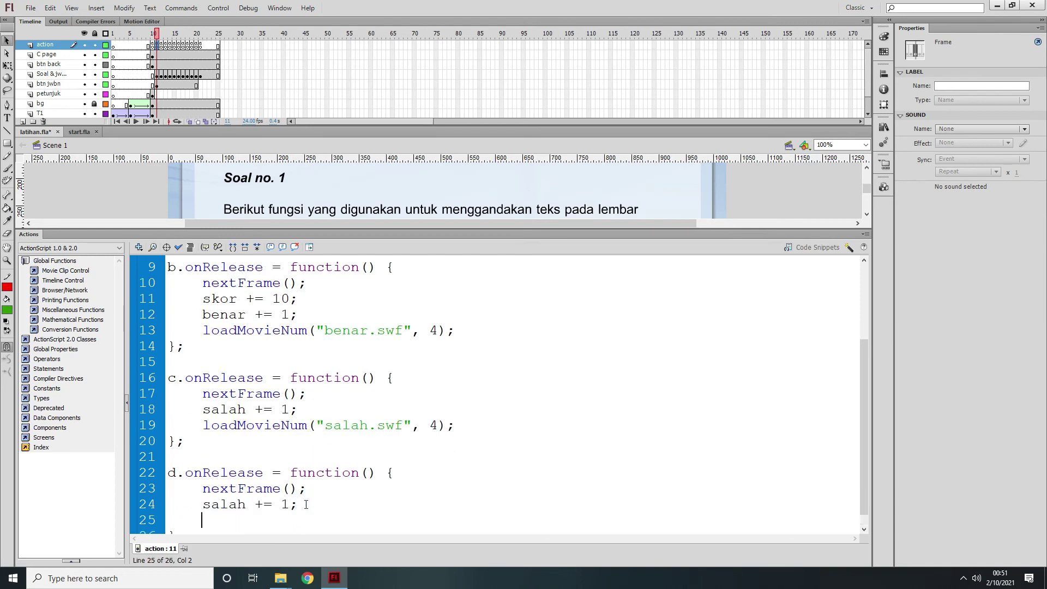
pyautogui.hotkey('ctrl', 'v')
pyautogui.scroll(-1, 330, 423)
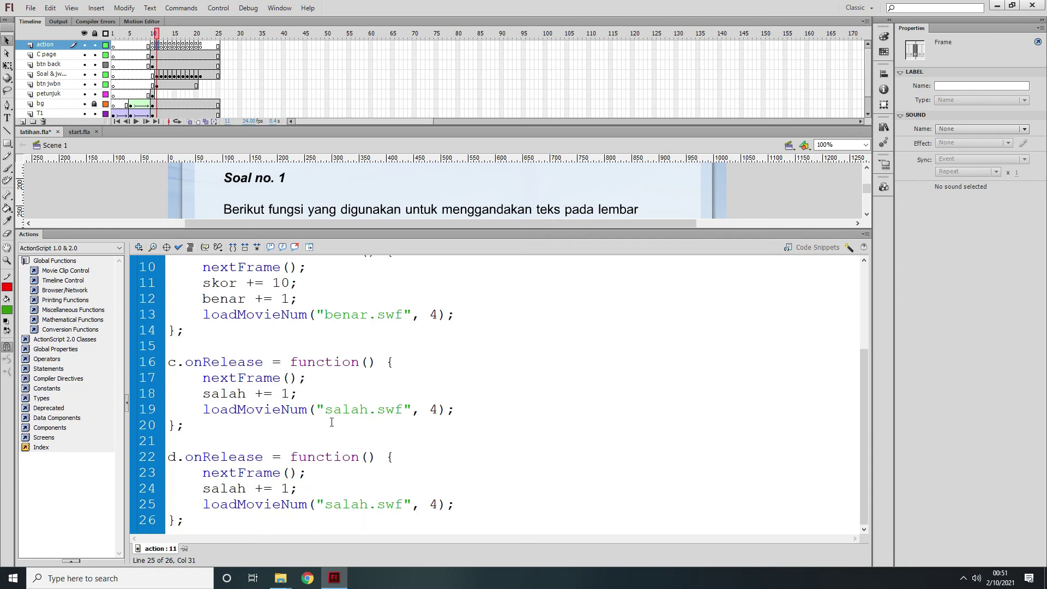
# Paste loadMovieNum("salah.swf", 4); after "salah += 1;" in b.onRelease and c.onRelease of the action layer's frame 12 script
pyautogui.scroll(4, 353, 419)
pyautogui.click(162, 45)
pyautogui.scroll(-1, 304, 369)
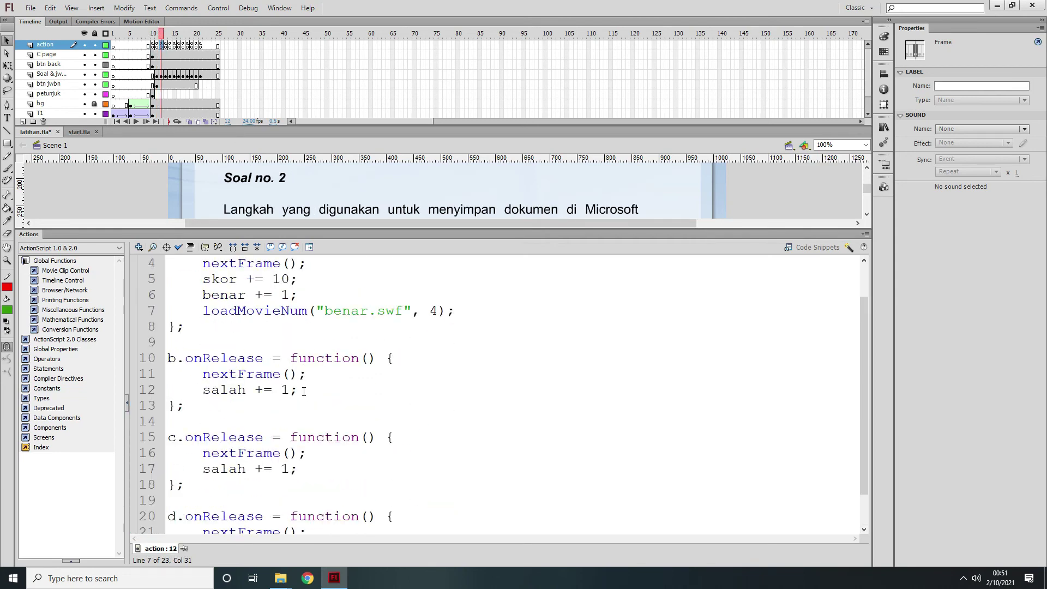
pyautogui.click(304, 389)
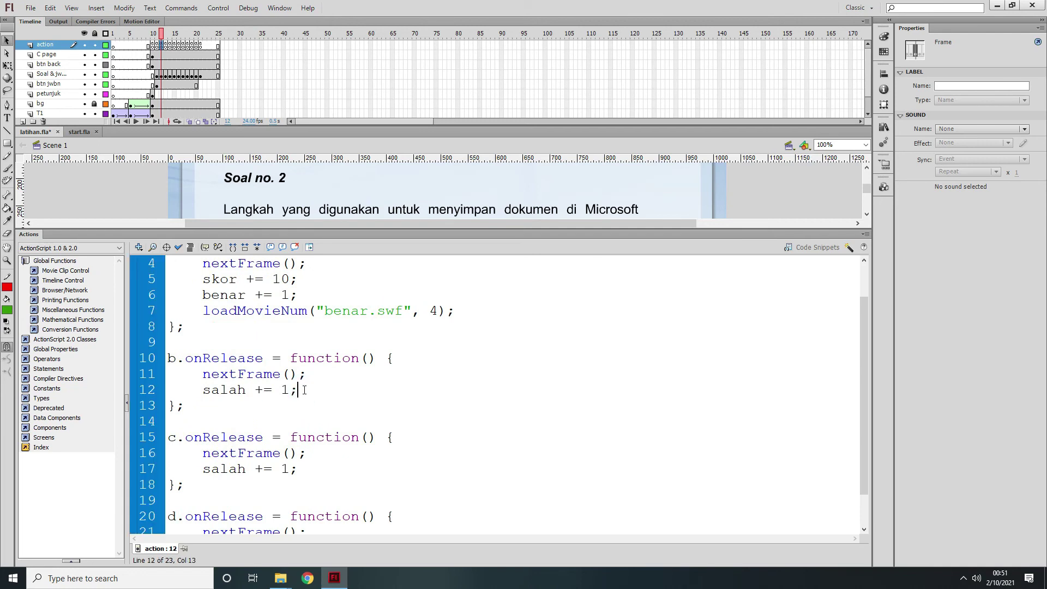
pyautogui.press('Return')
pyautogui.hotkey('ctrl', 'v')
pyautogui.scroll(-1, 304, 390)
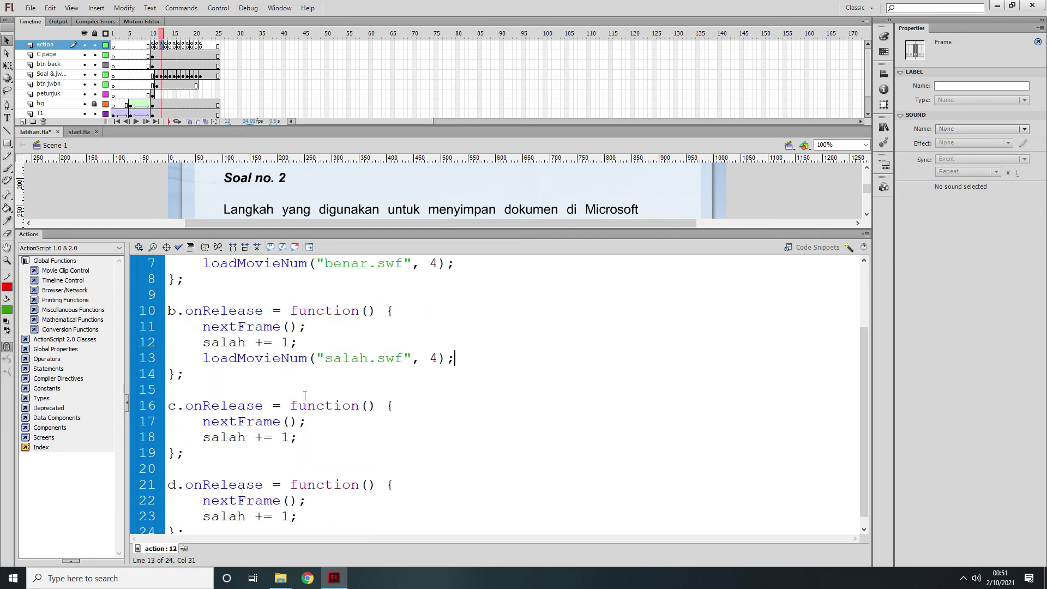
pyautogui.click(306, 438)
pyautogui.press('Return')
pyautogui.hotkey('ctrl', 'v')
# Paste loadMovieNum("salah.swf", 4); after "salah += 1;" in d.onRelease of the frame 12 script
pyautogui.scroll(-1, 306, 438)
pyautogui.click(320, 505)
pyautogui.press('Return')
pyautogui.hotkey('ctrl', 'v')
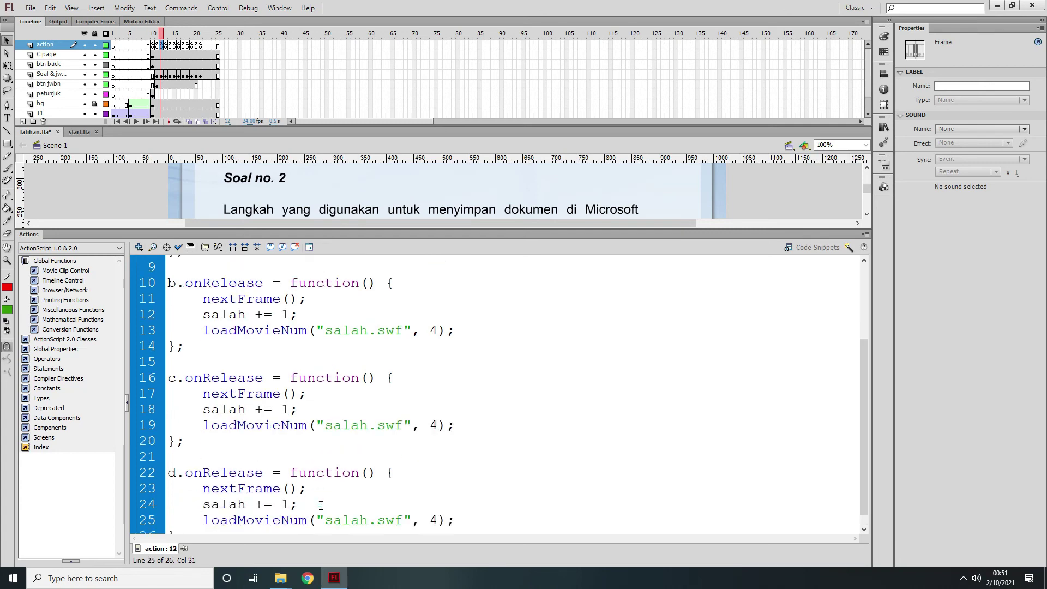
pyautogui.scroll(-1, 319, 504)
pyautogui.scroll(5, 319, 502)
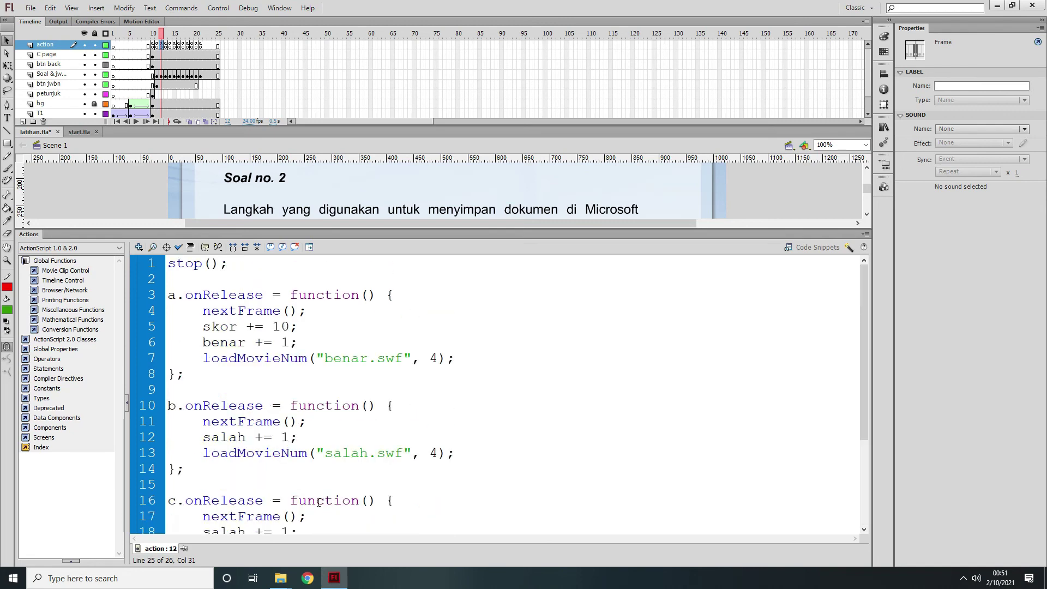
# Paste loadMovieNum("salah.swf", 4); after "salah += 1;" in a.onRelease and b.onRelease of the action layer's frame 13 script
pyautogui.click(166, 46)
pyautogui.scroll(2, 310, 349)
pyautogui.click(308, 327)
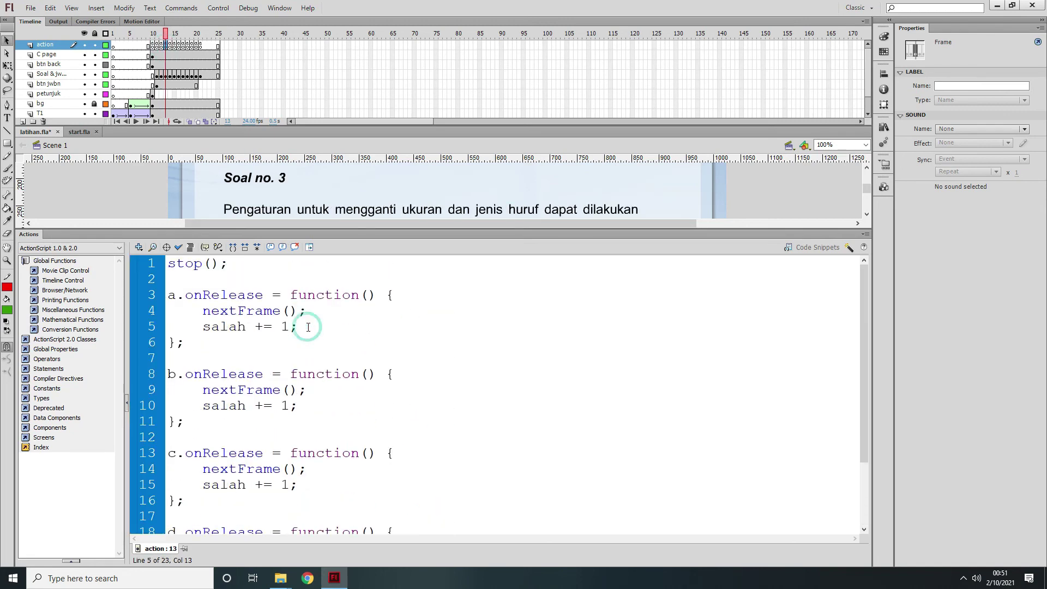
pyautogui.press('Return')
pyautogui.hotkey('ctrl', 'v')
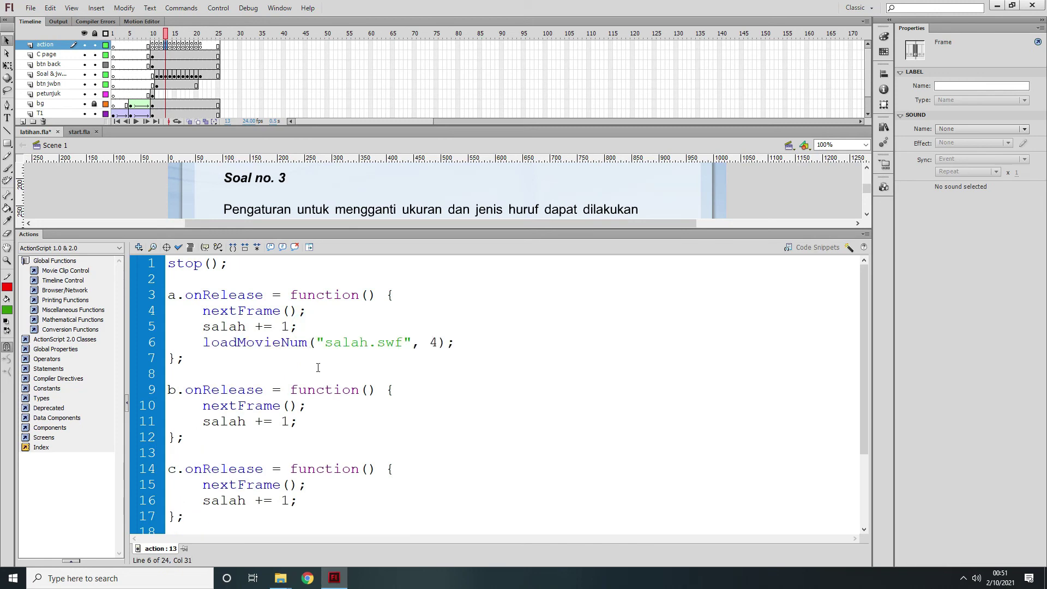
pyautogui.click(309, 423)
pyautogui.press('Return')
pyautogui.hotkey('ctrl', 'v')
# Paste loadMovieNum("salah.swf", 4); after "salah += 1;" in c.onRelease of the frame 13 script
pyautogui.scroll(-1, 309, 422)
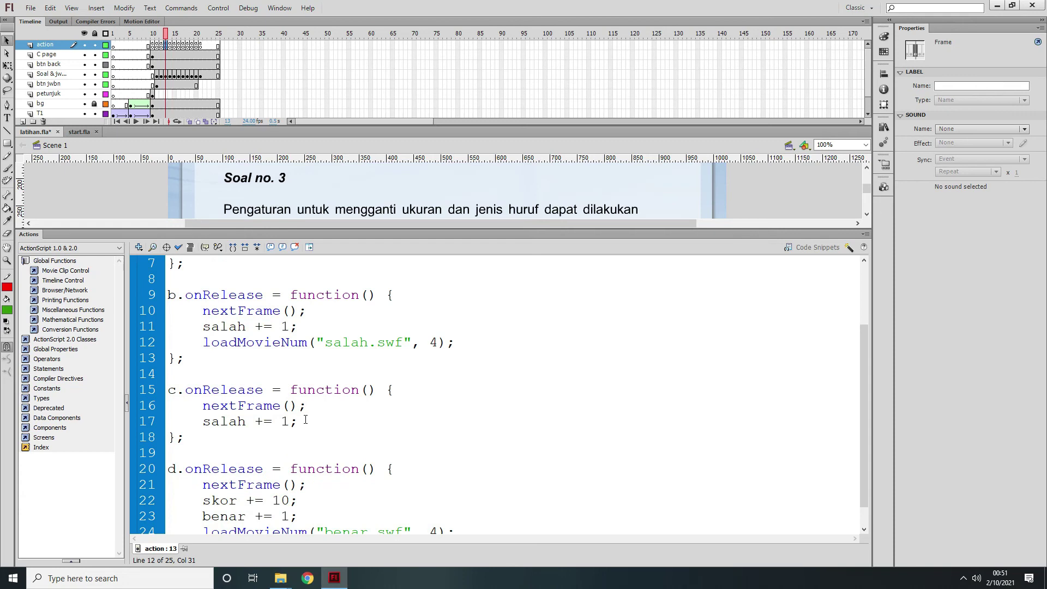
pyautogui.click(306, 419)
pyautogui.press('Return')
pyautogui.hotkey('ctrl', 'v')
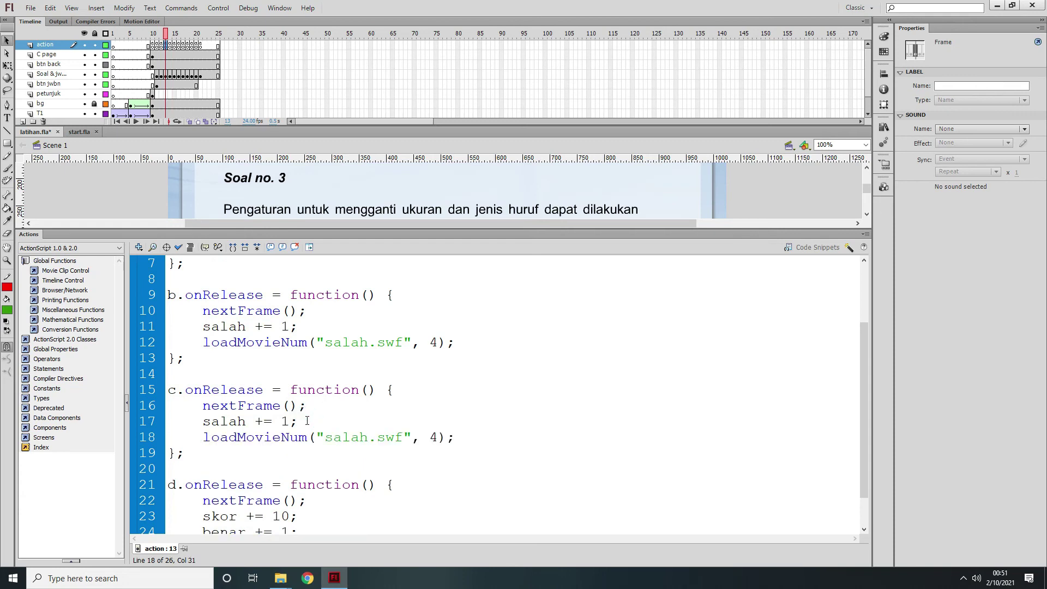
pyautogui.scroll(-1, 313, 438)
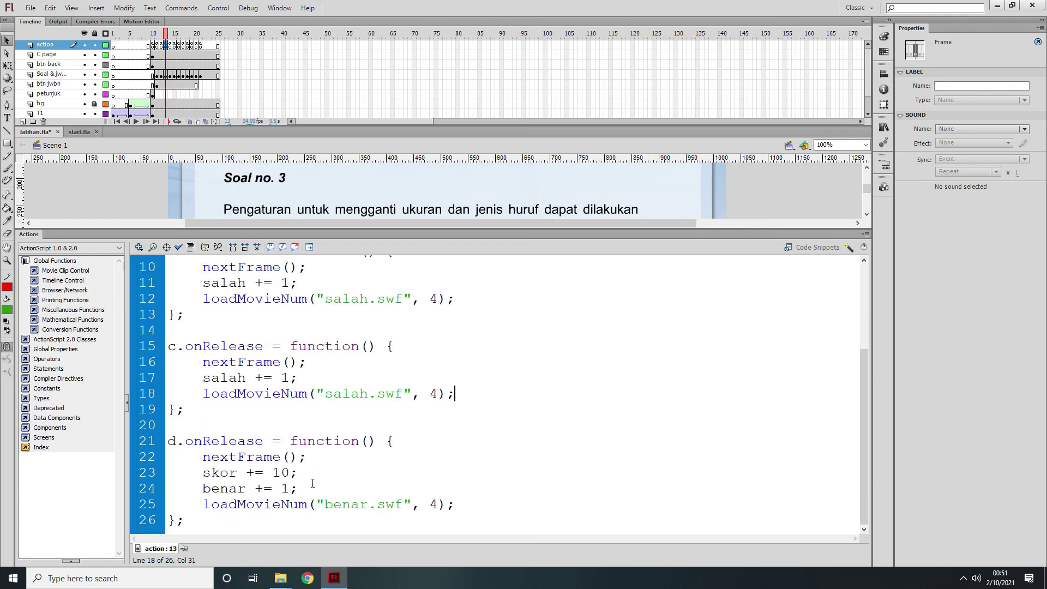
pyautogui.scroll(3, 313, 484)
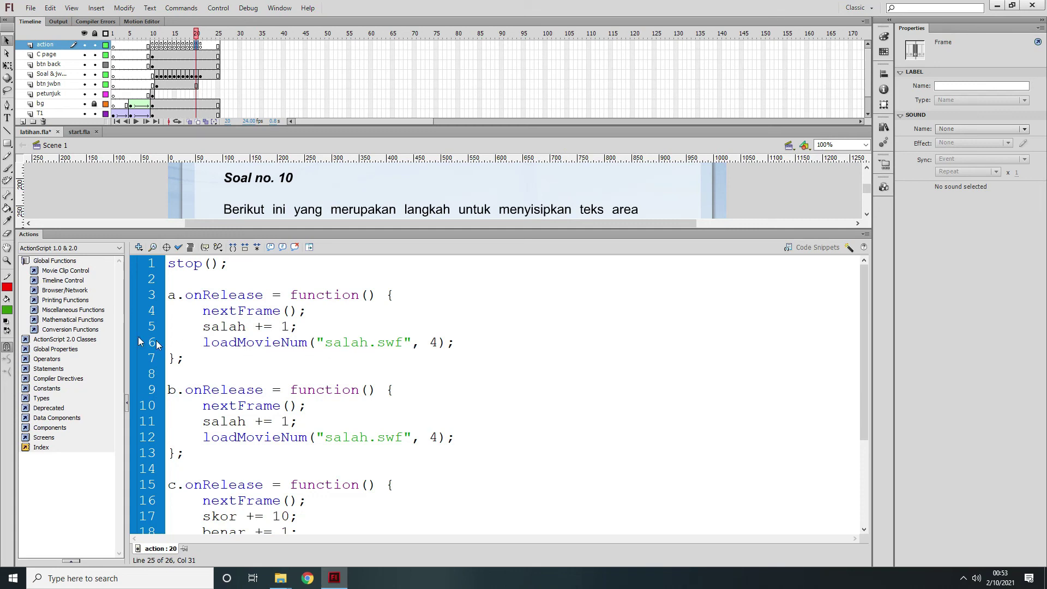
# Collapse the Global Functions category and reopen the action layer's frame 11 script to review its load statements
pyautogui.click(53, 261)
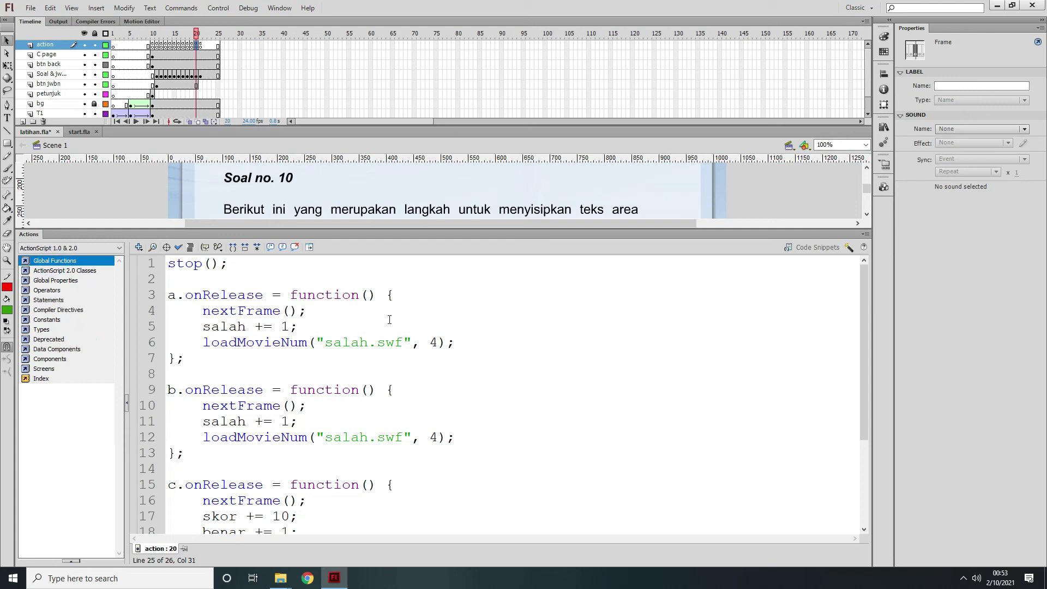
pyautogui.moveTo(198, 34)
pyautogui.mouseDown()
pyautogui.moveTo(175, 34)
pyautogui.moveTo(198, 35)
pyautogui.mouseUp()
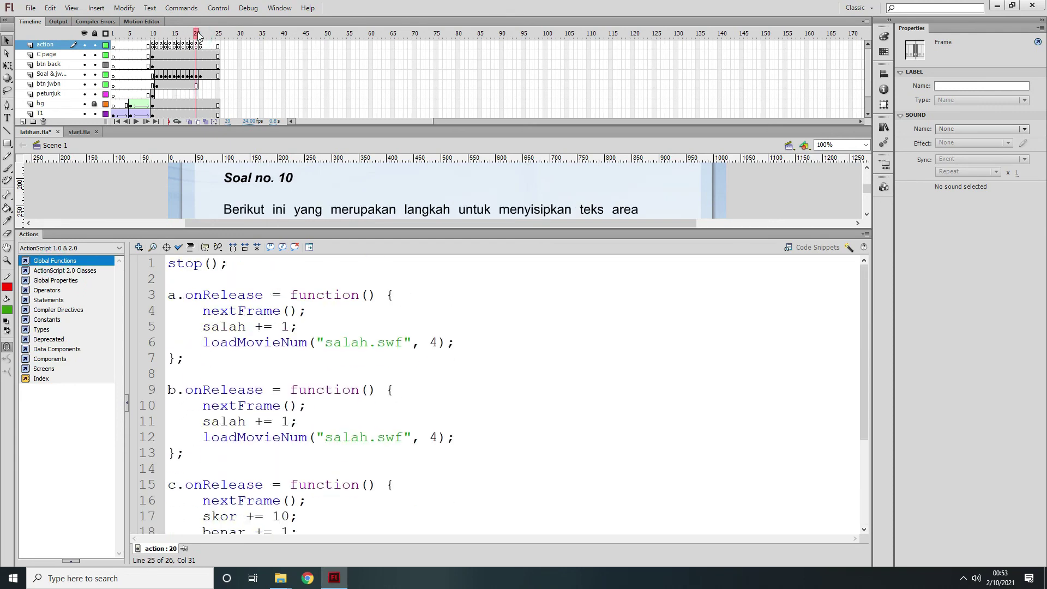
pyautogui.click(386, 313)
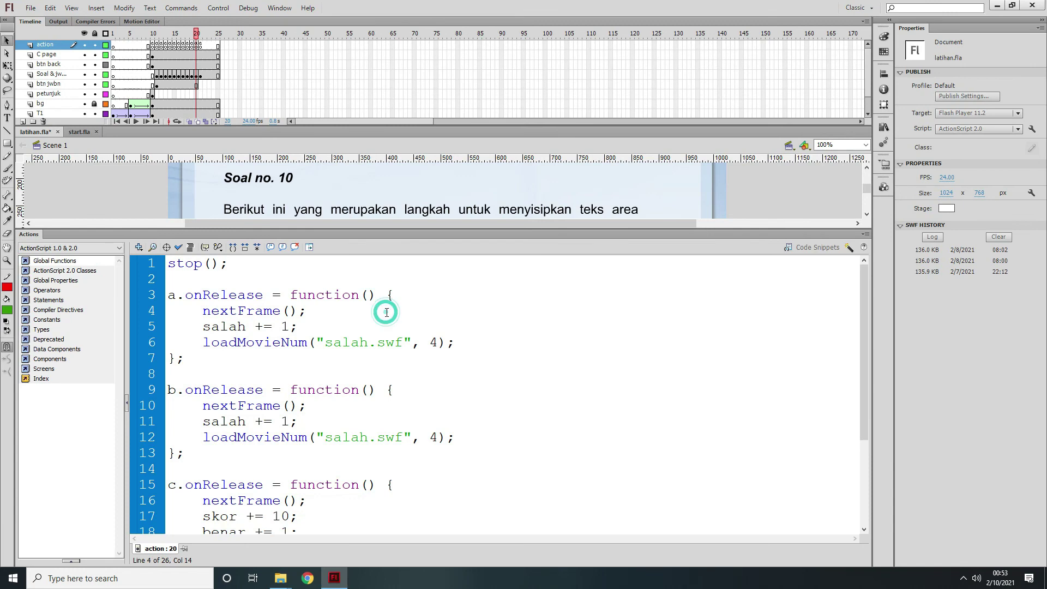
pyautogui.click(158, 47)
pyautogui.click(323, 323)
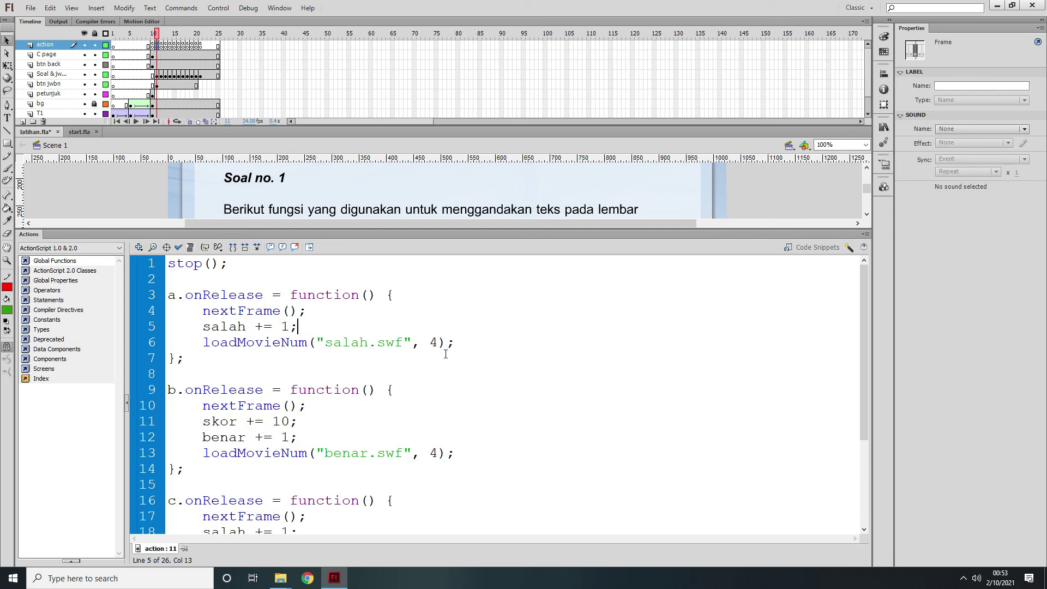
# Review the a, b and c answer-button scripts and their loadMovieNum lines on the action layer from frame 11 through frame 20
pyautogui.scroll(-1, 291, 426)
pyautogui.click(302, 390)
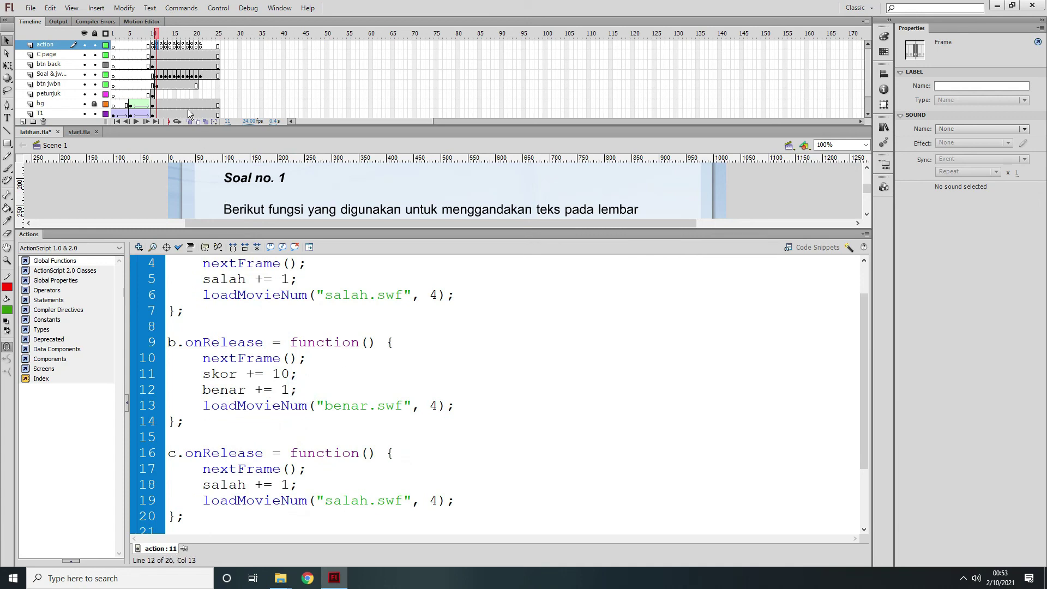
pyautogui.click(162, 45)
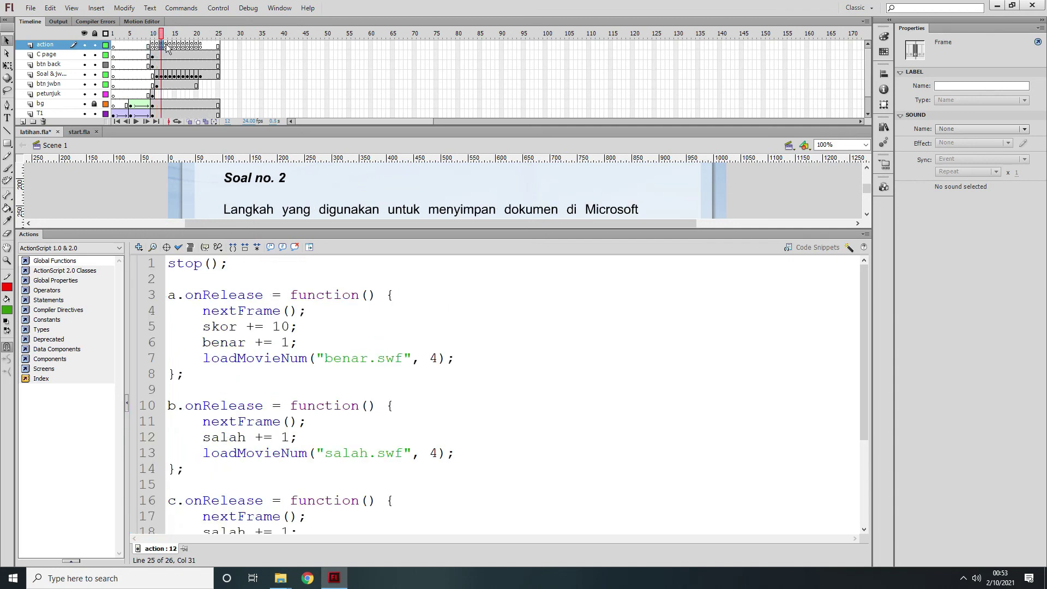
pyautogui.click(167, 45)
pyautogui.click(172, 45)
pyautogui.click(176, 46)
pyautogui.click(179, 46)
pyautogui.click(179, 46)
pyautogui.click(184, 46)
pyautogui.click(188, 47)
pyautogui.click(193, 47)
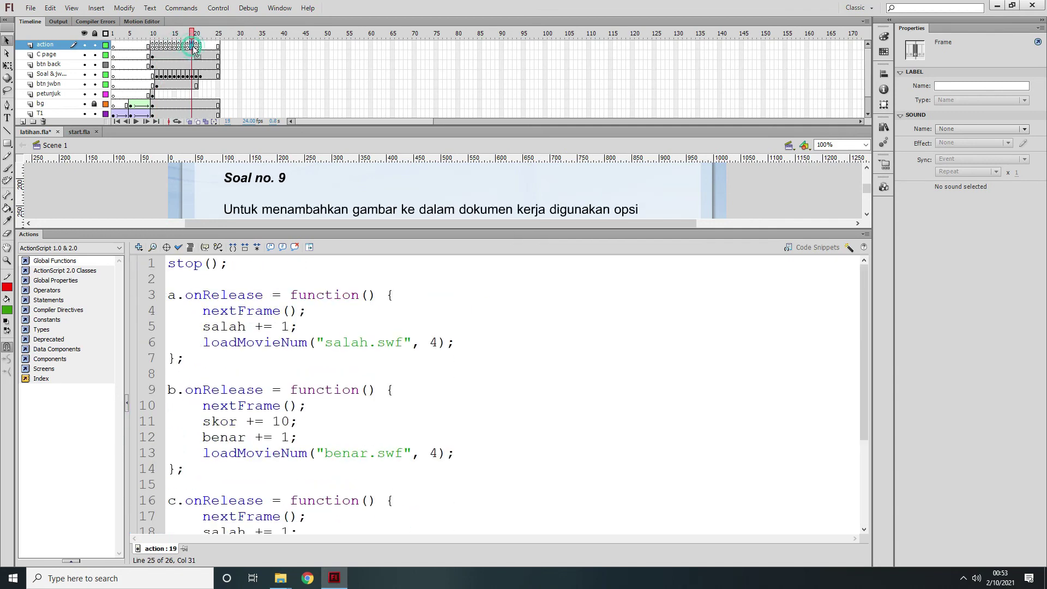
pyautogui.click(196, 46)
pyautogui.click(303, 312)
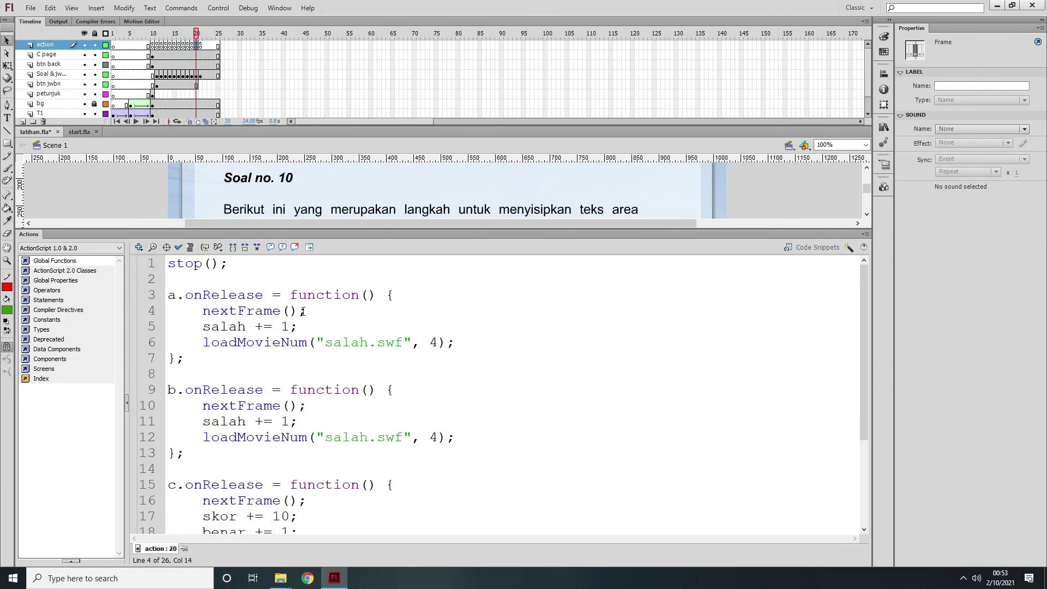
# Collapse the script editor, save latihan.fla and test the movie
pyautogui.doubleClick(39, 233)
pyautogui.click(90, 301)
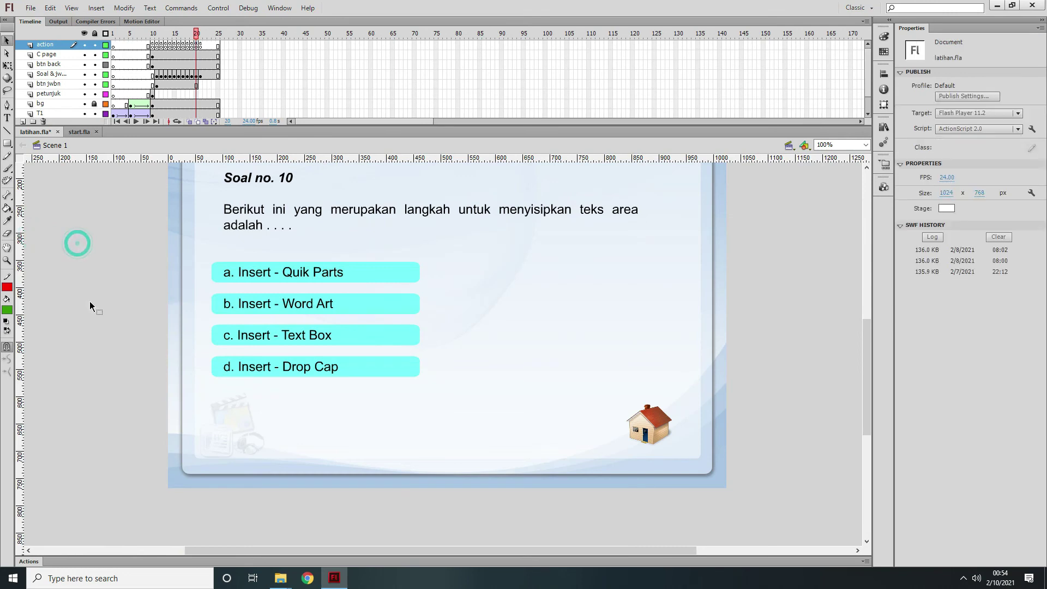
pyautogui.hotkey('ctrl', 's')
pyautogui.hotkey('ctrl', 'Return')
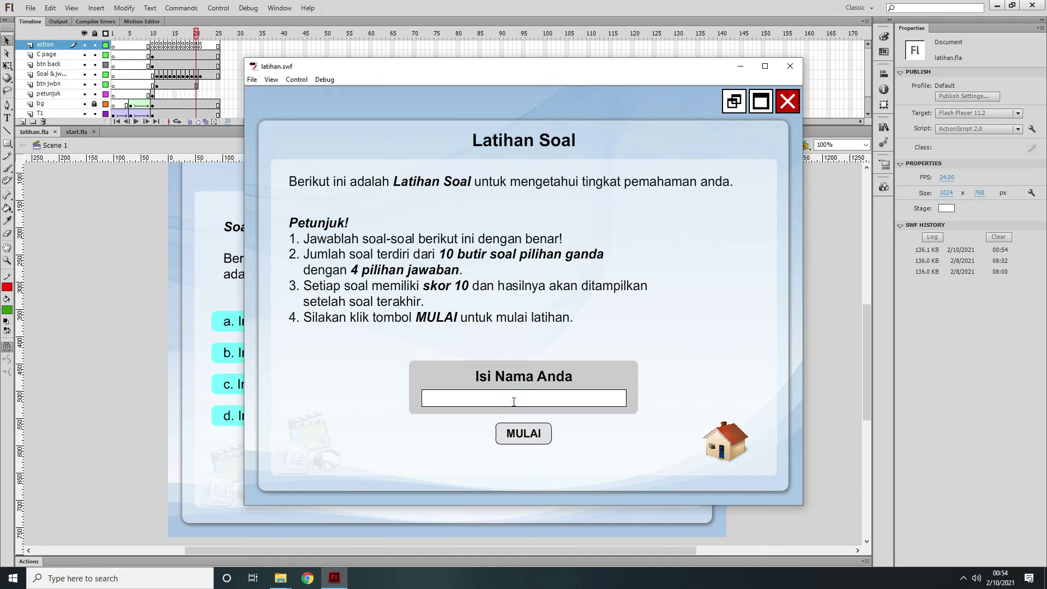
# Fill in the participant's name, start the quiz, and answer question 1 with b. Copy and question 2 with b. Tombol Office - Close
pyautogui.click(513, 402)
pyautogui.write('Agus')
pyautogui.click(527, 443)
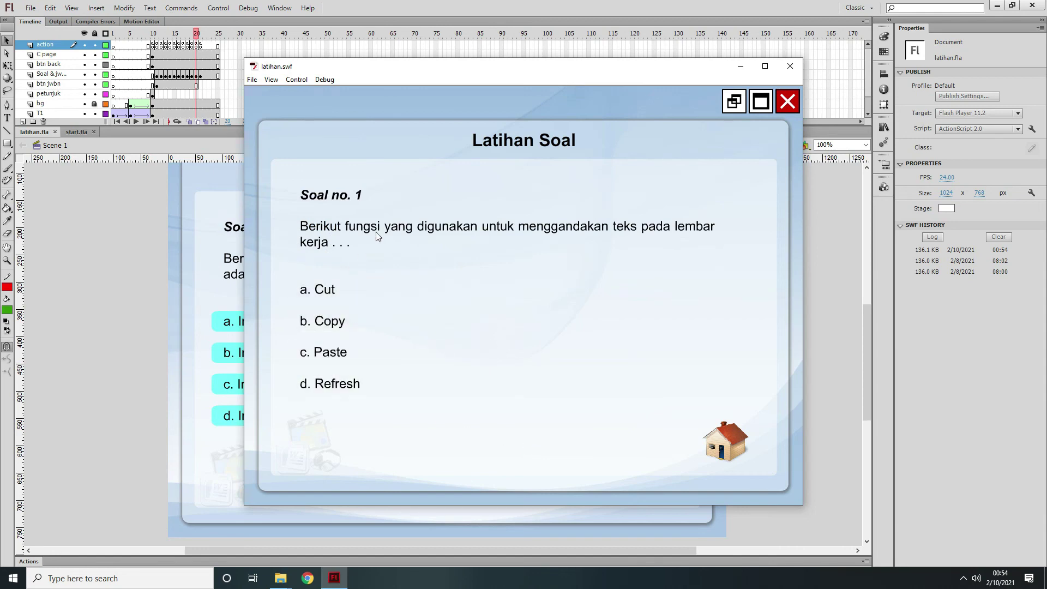
pyautogui.click(344, 325)
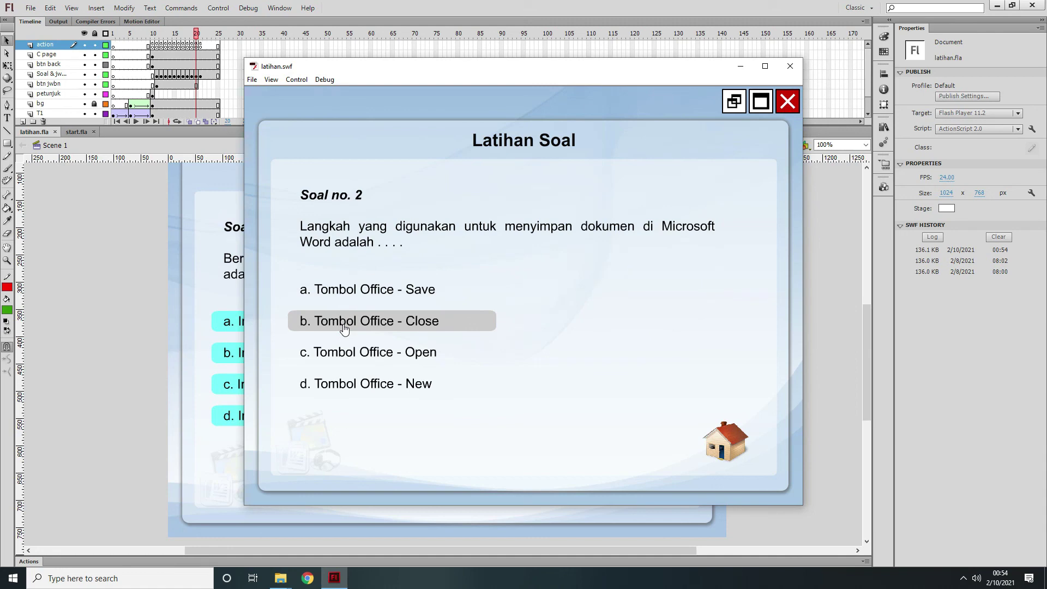
pyautogui.click(430, 329)
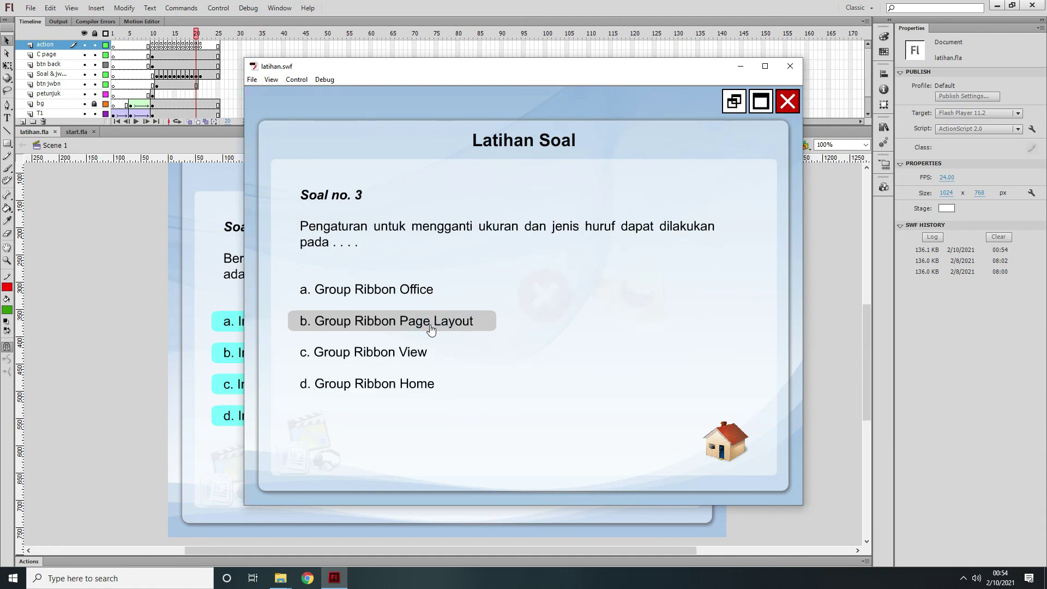
# Answer the remaining questions from no. 3 on with option a, check the score page and close the test movie
pyautogui.click(407, 296)
pyautogui.click(406, 296)
pyautogui.click(406, 296)
pyautogui.click(406, 296)
pyautogui.click(407, 296)
pyautogui.click(407, 296)
pyautogui.click(406, 296)
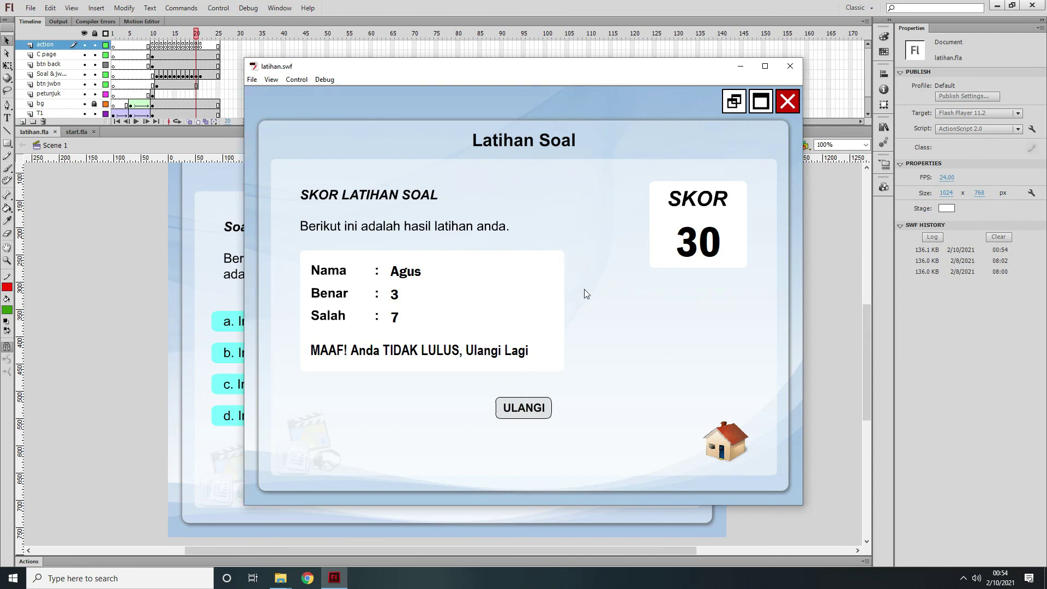
pyautogui.click(789, 67)
# Switch to File Explorer, run start.exe from the New Project 2020 folder and open the Latihan Soal page from the main menu
pyautogui.click(281, 577)
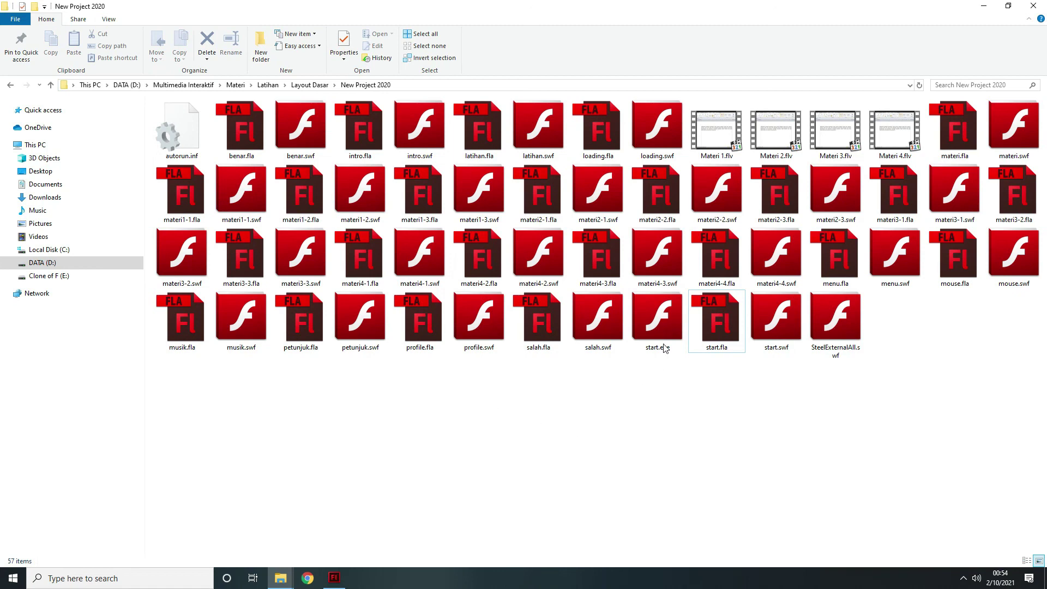
pyautogui.doubleClick(658, 313)
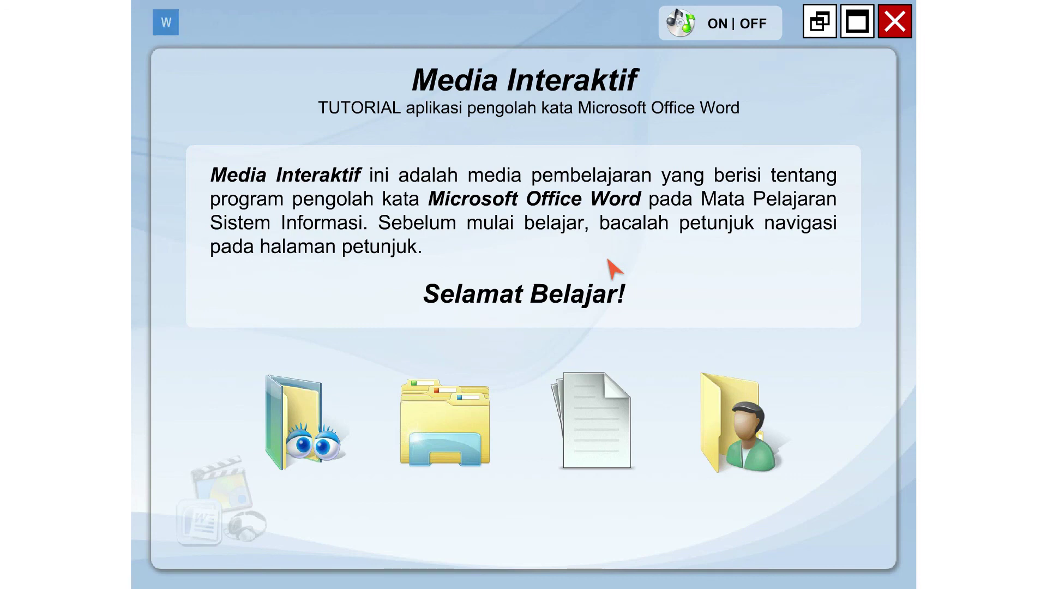
pyautogui.click(606, 396)
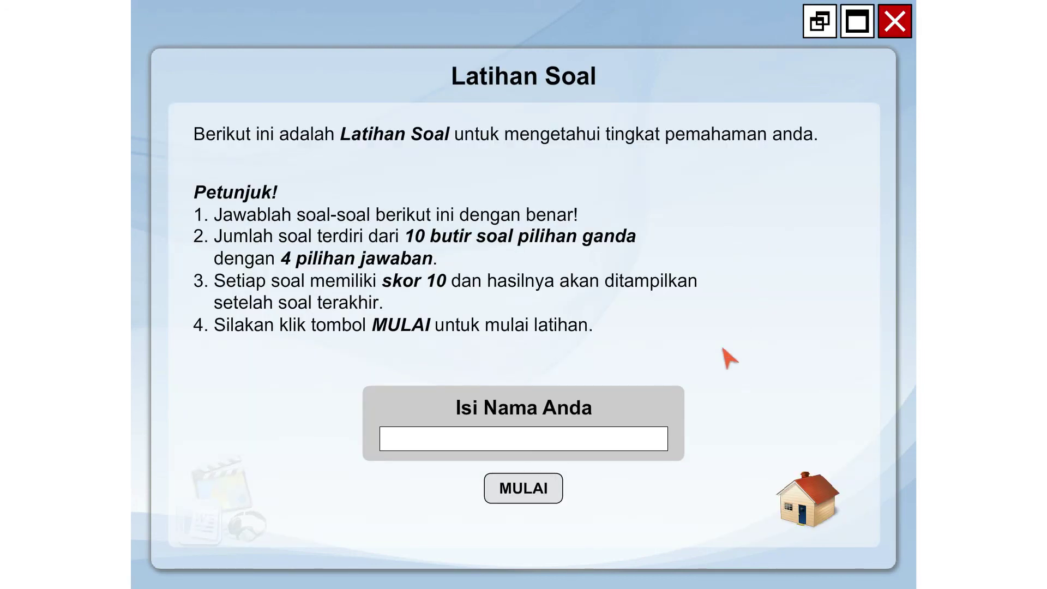
# Fill in the participant's name, start the full-screen quiz and answer question 1 with b. Copy
pyautogui.click(621, 433)
pyautogui.write('Agus')
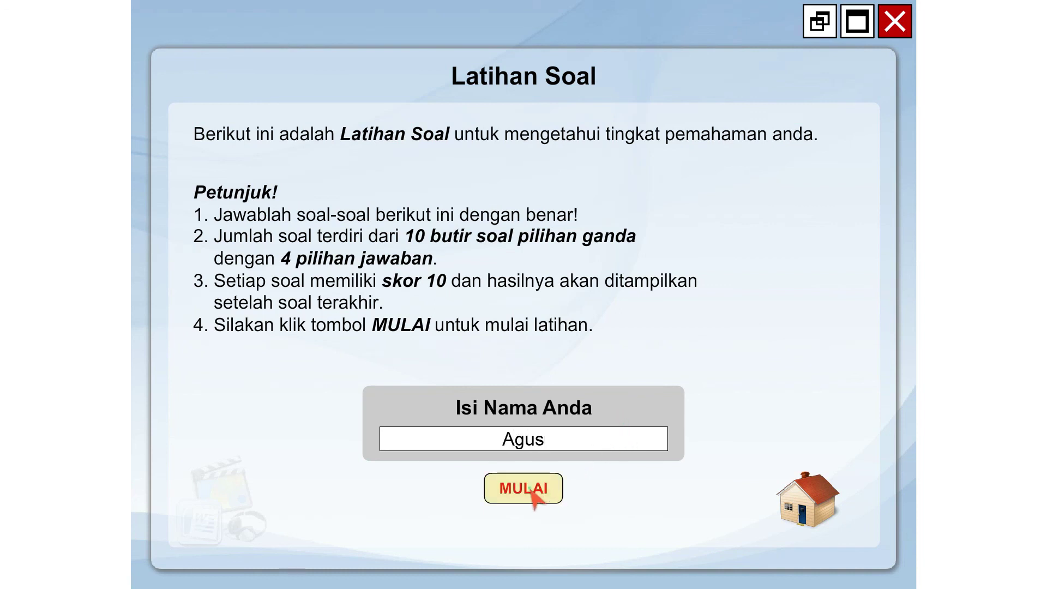
pyautogui.click(530, 489)
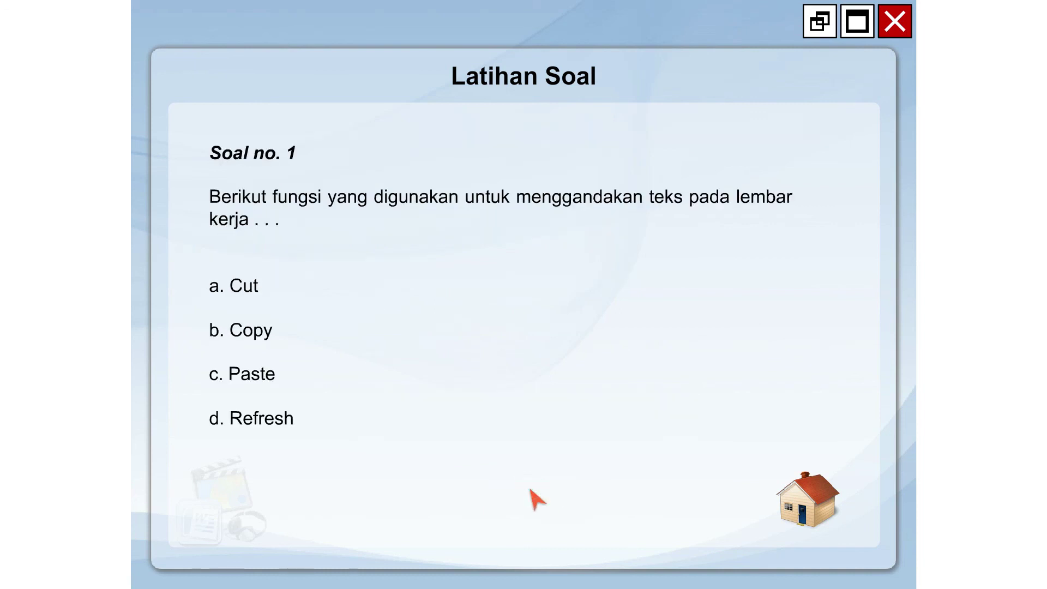
pyautogui.click(287, 341)
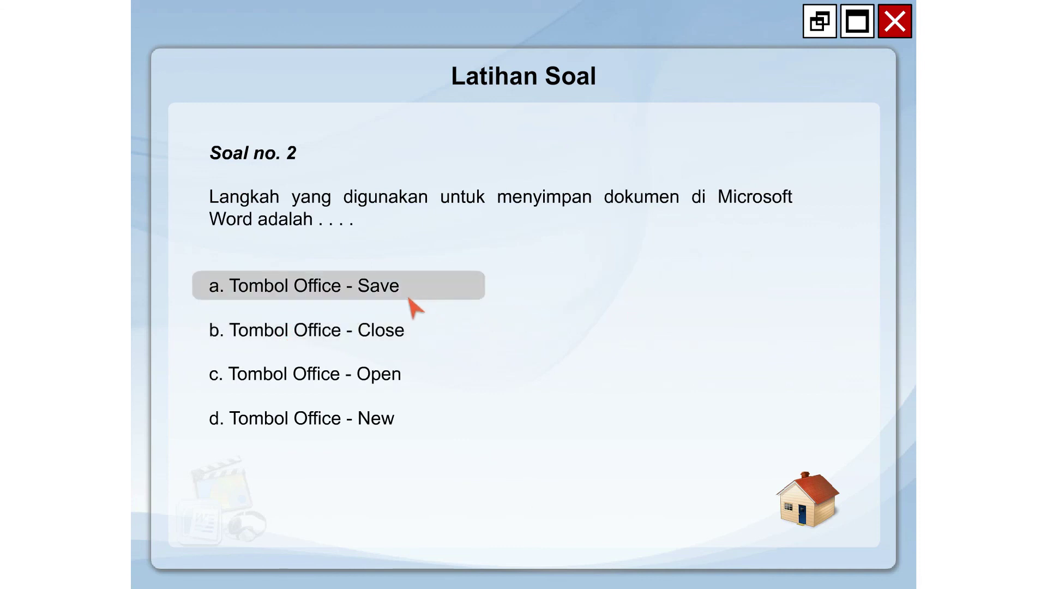
# Answer questions 2 to 10 of the full-screen quiz with option a to test the feedback up to the score page
pyautogui.click(371, 292)
pyautogui.click(371, 293)
pyautogui.click(372, 293)
pyautogui.click(371, 293)
pyautogui.click(371, 293)
pyautogui.click(371, 293)
pyautogui.click(372, 293)
pyautogui.click(371, 293)
pyautogui.click(371, 293)
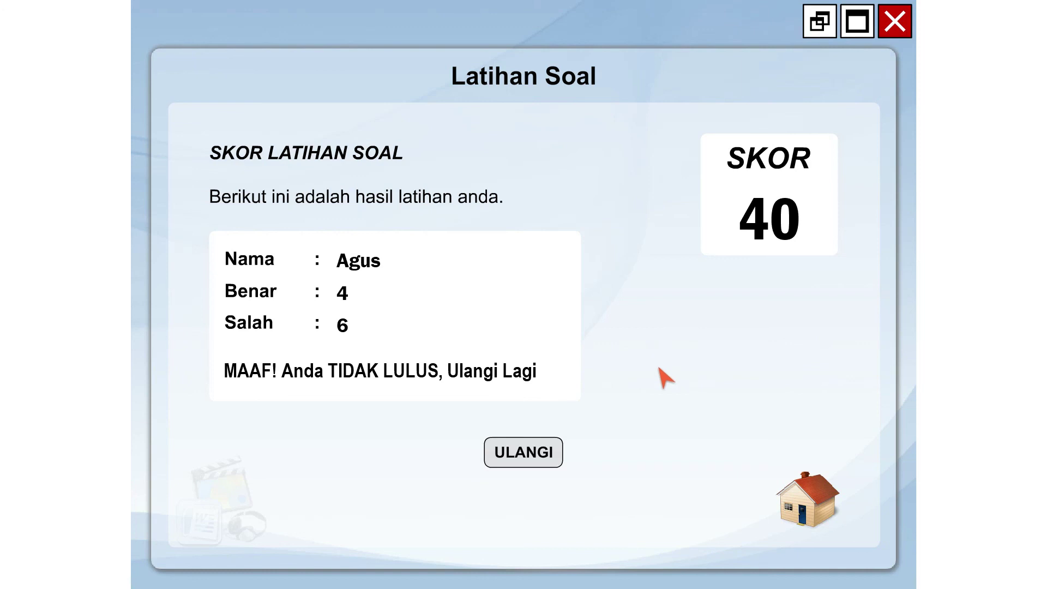
# Repeat the quiz from the score page, start it with the same name and exit the full-screen application at question 1
pyautogui.click(551, 453)
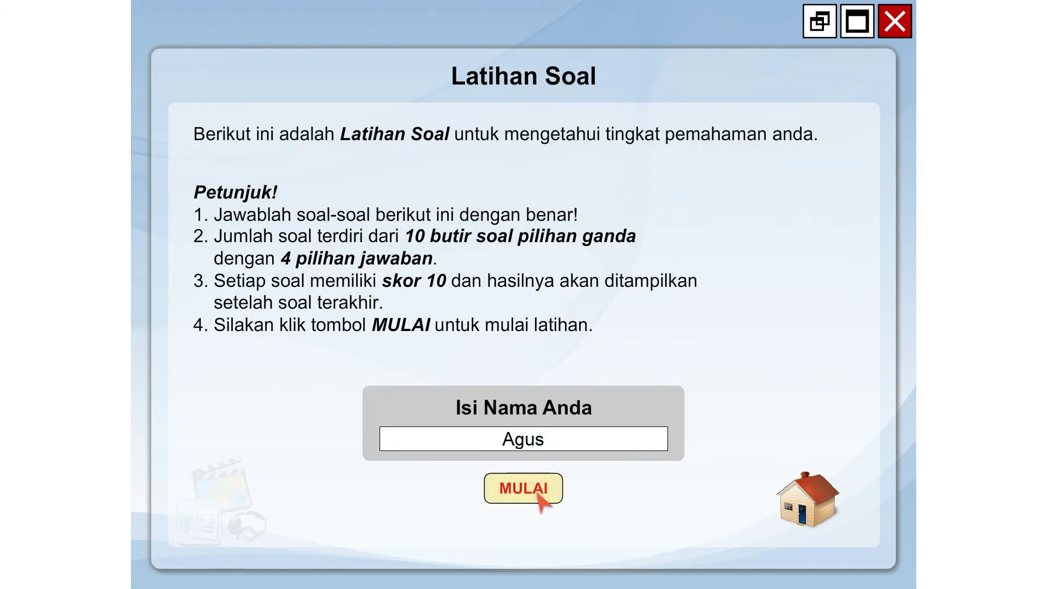
pyautogui.click(539, 496)
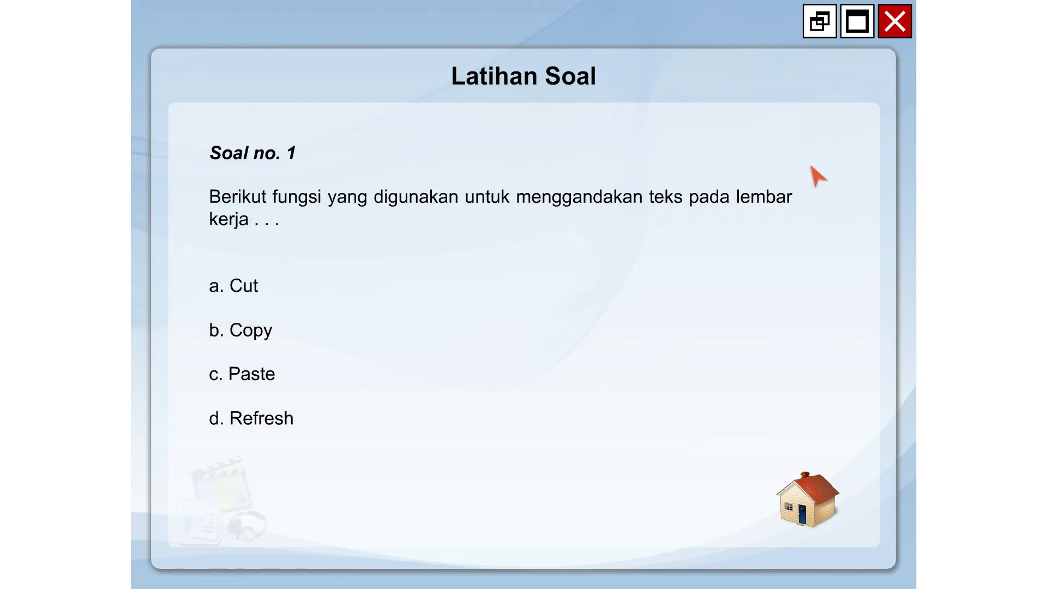
pyautogui.click(894, 24)
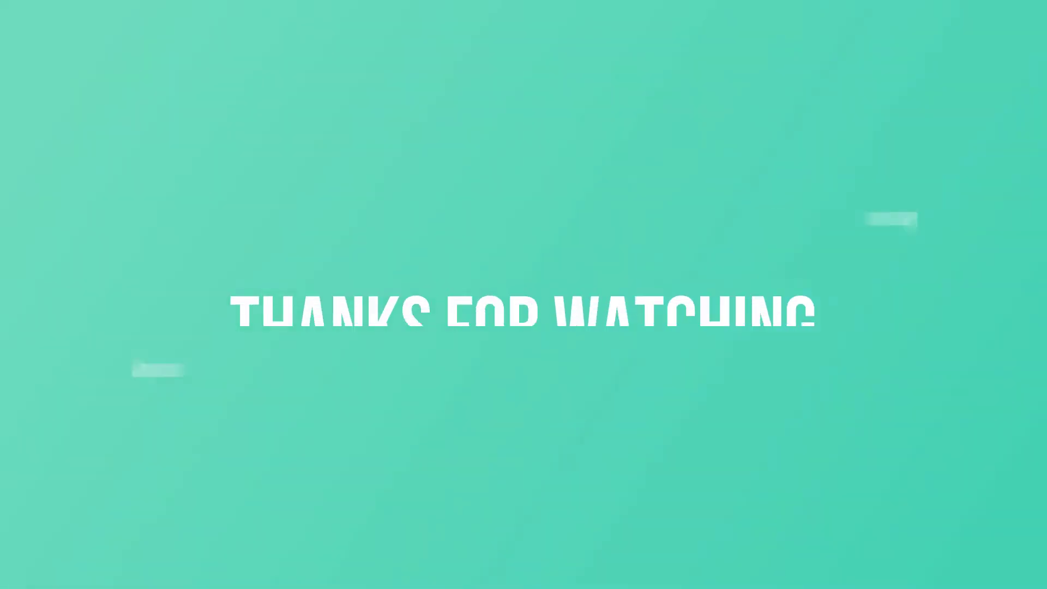